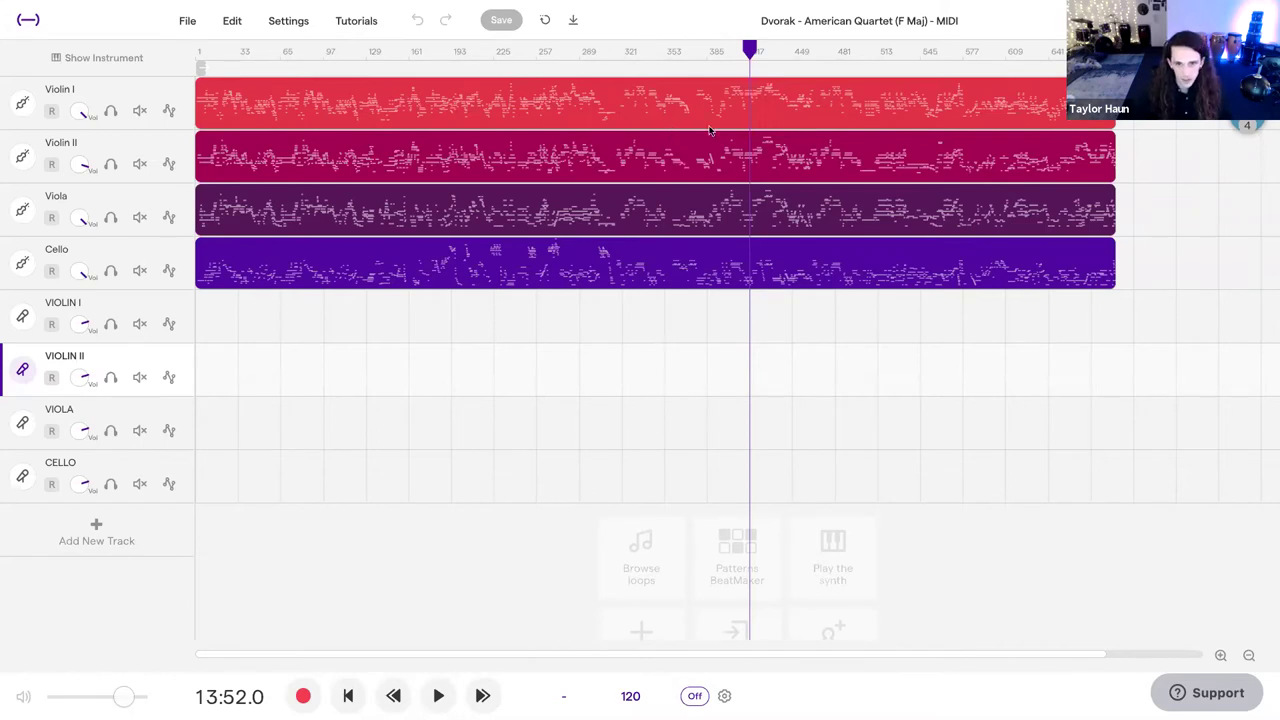
- Select the four MIDI regions and return the playhead to the start of the timeline
left_click(497, 21)
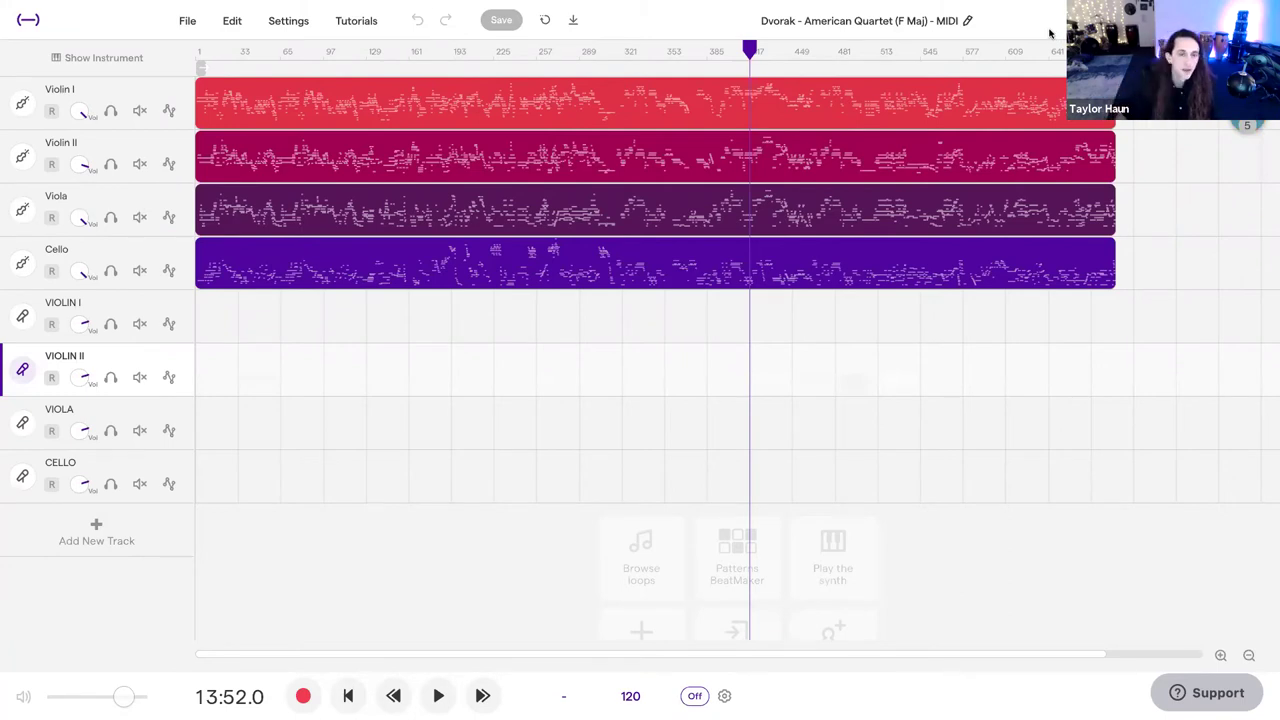
left_click_drag(730, 305, 386, 104)
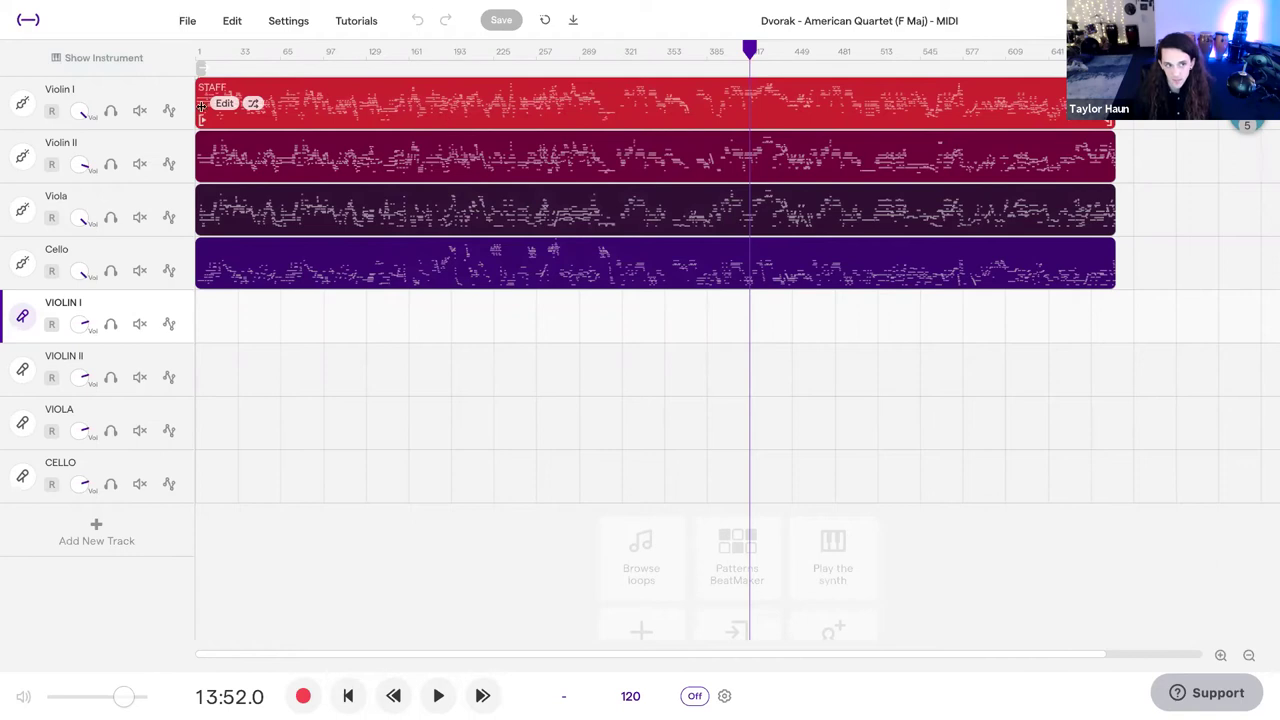
left_click(198, 57)
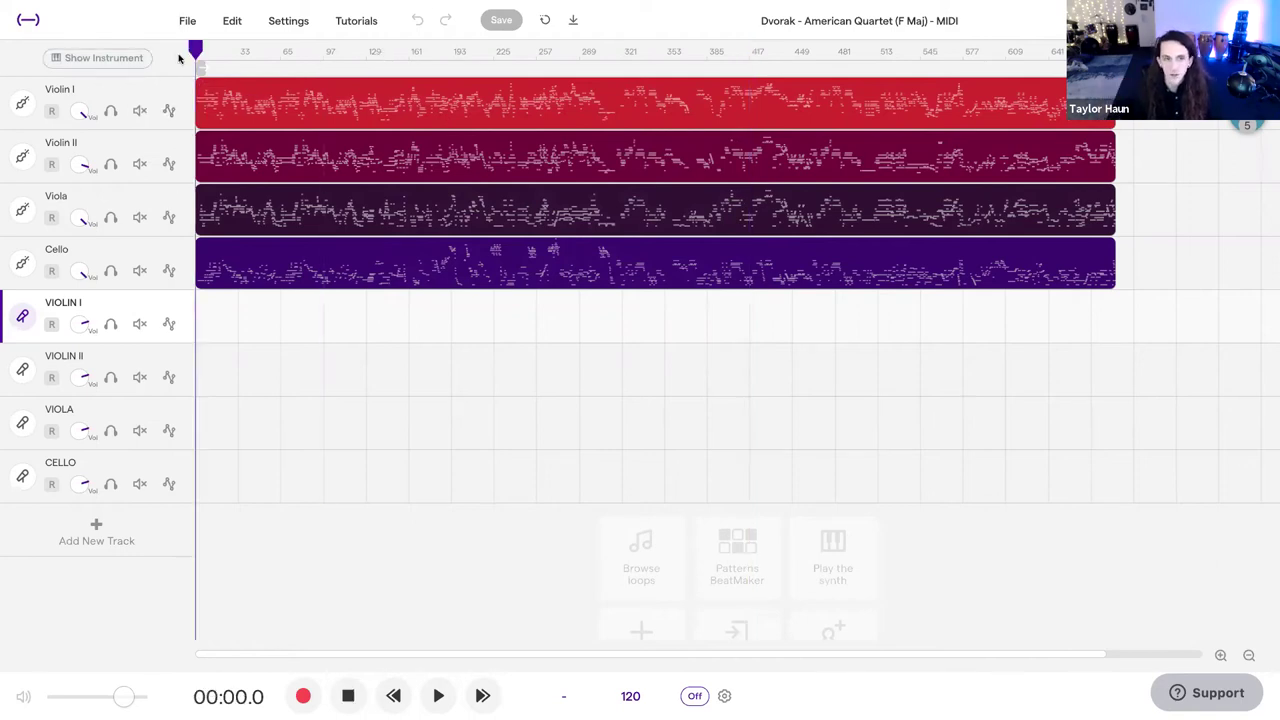
left_click(252, 52)
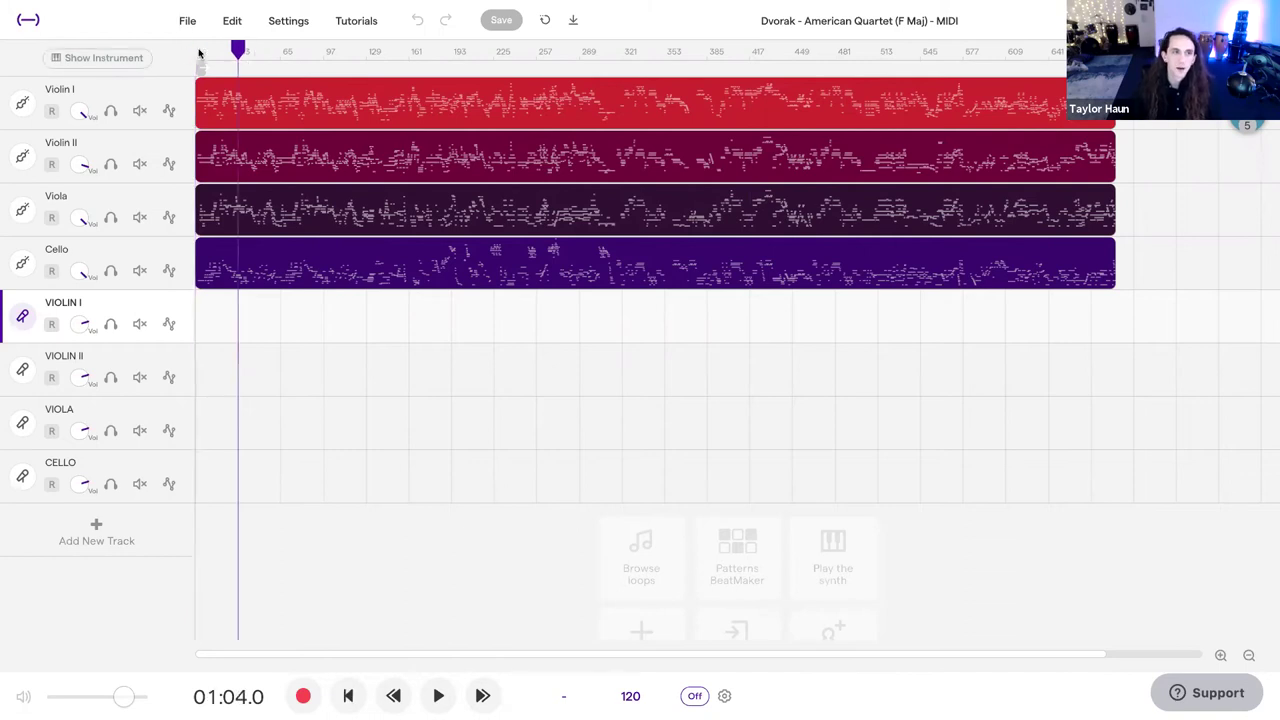
left_click(199, 52)
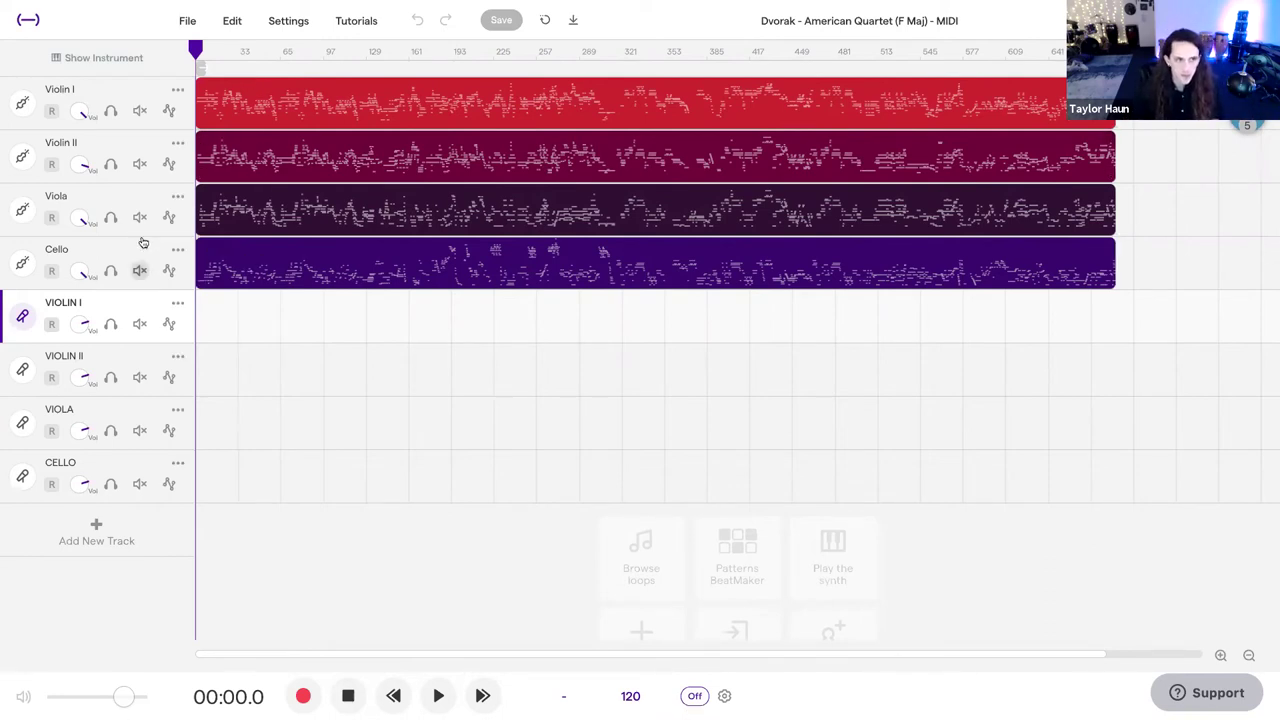
- Go through the Violin I, Violin II, Viola and Cello MIDI tracks by selecting each one in turn
left_click(49, 100)
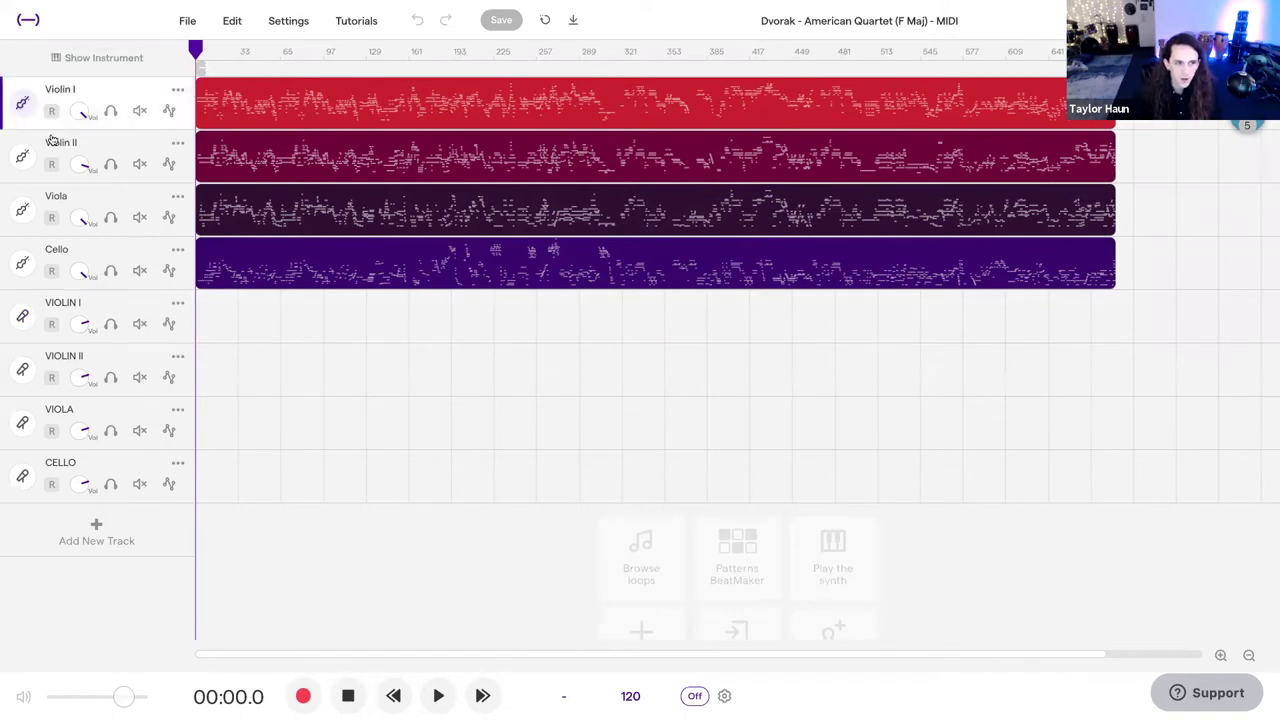
left_click(50, 141)
left_click(65, 203)
left_click(70, 245)
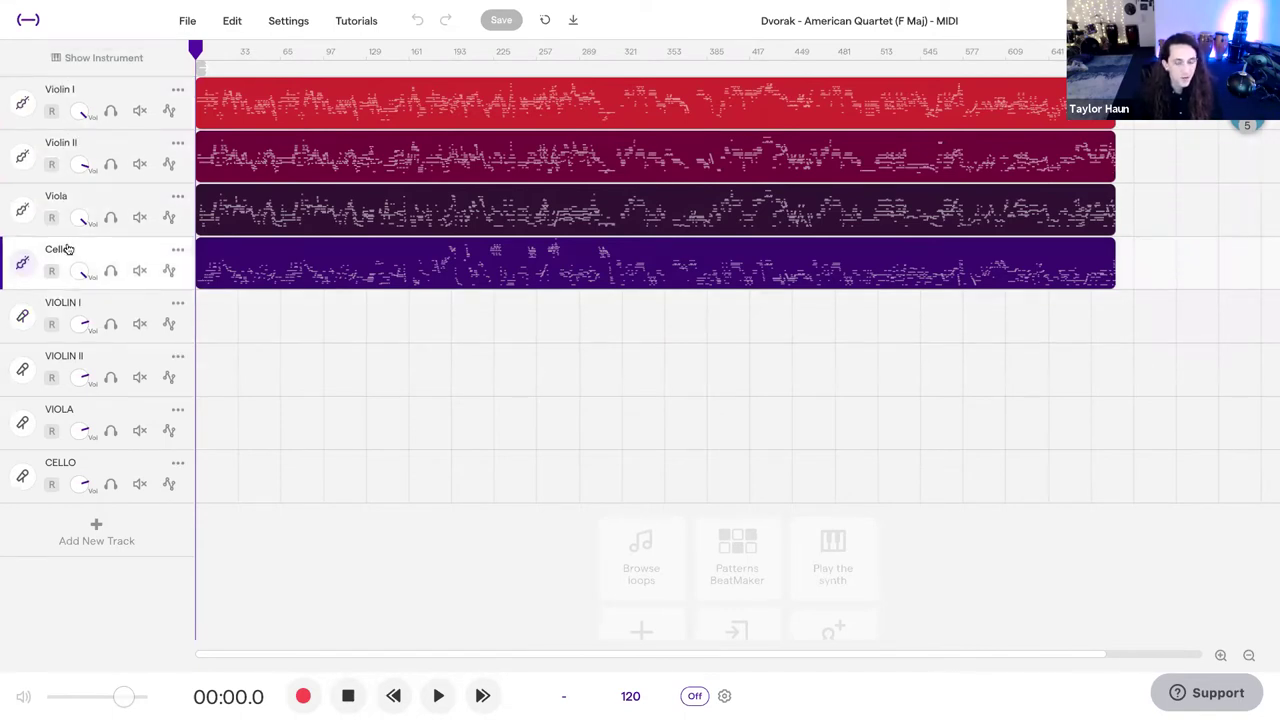
mouse_move(248, 250)
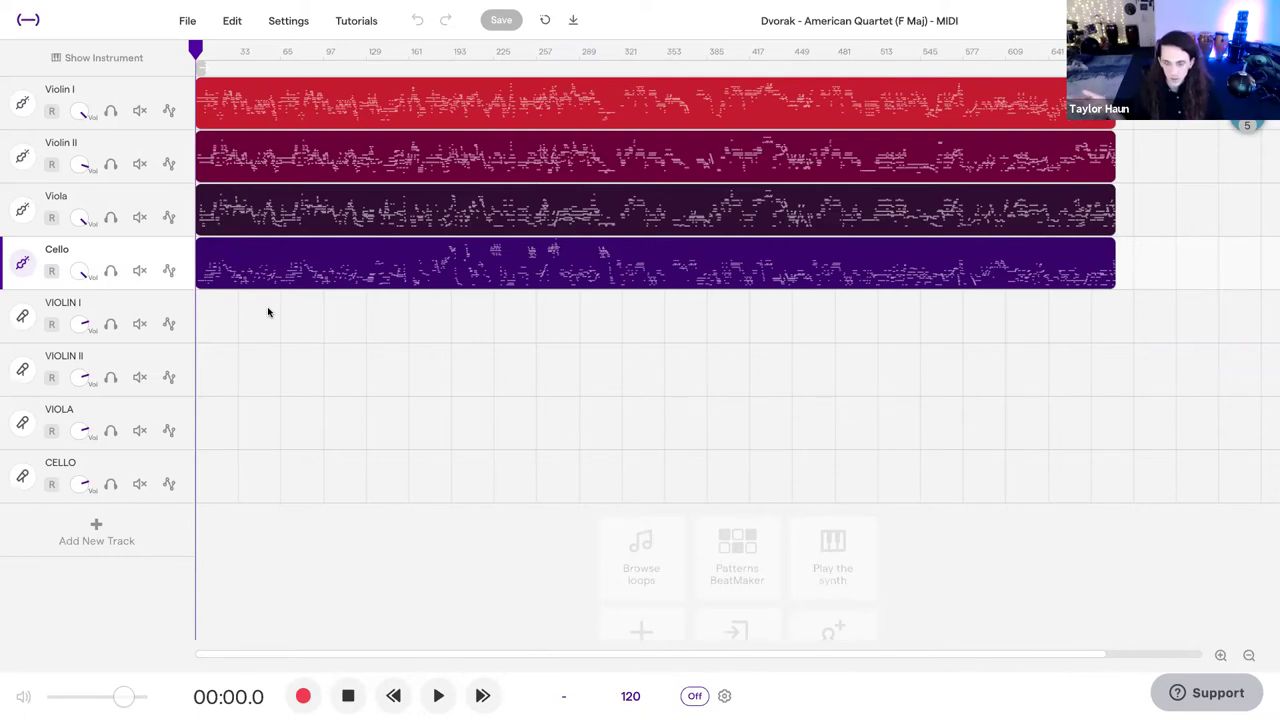
mouse_move(285, 278)
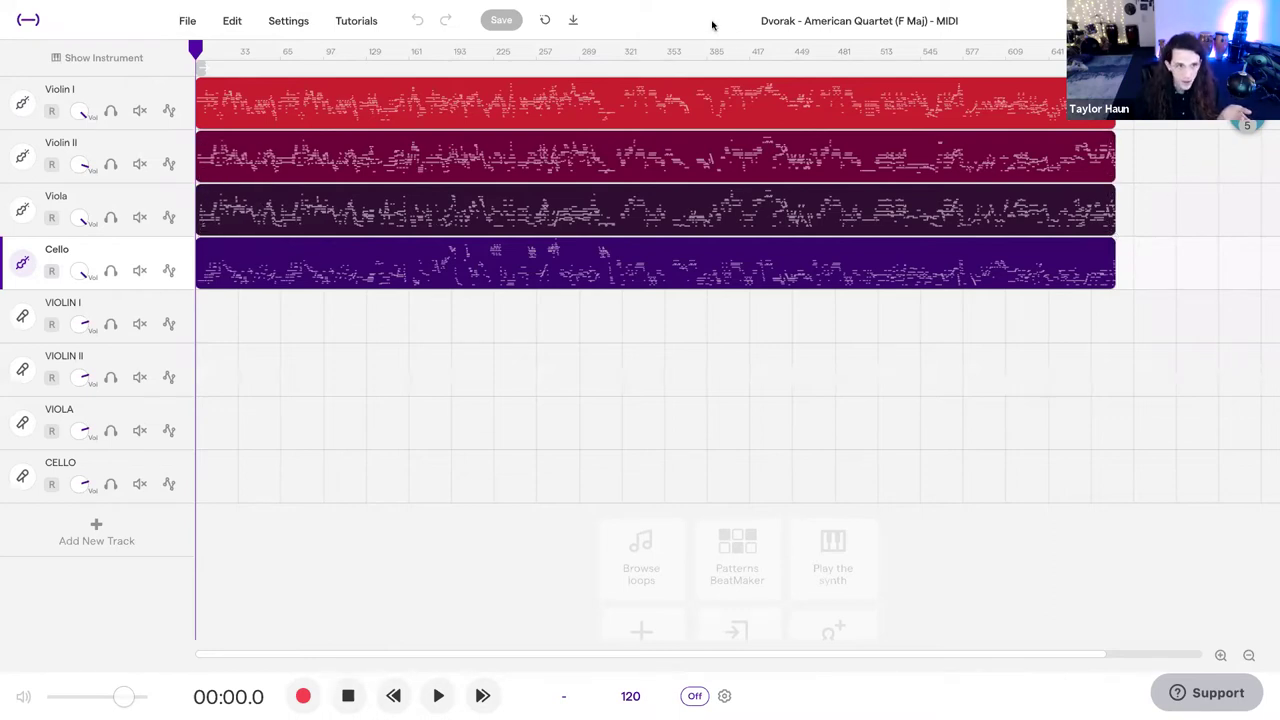
left_click(96, 93)
left_click(97, 143)
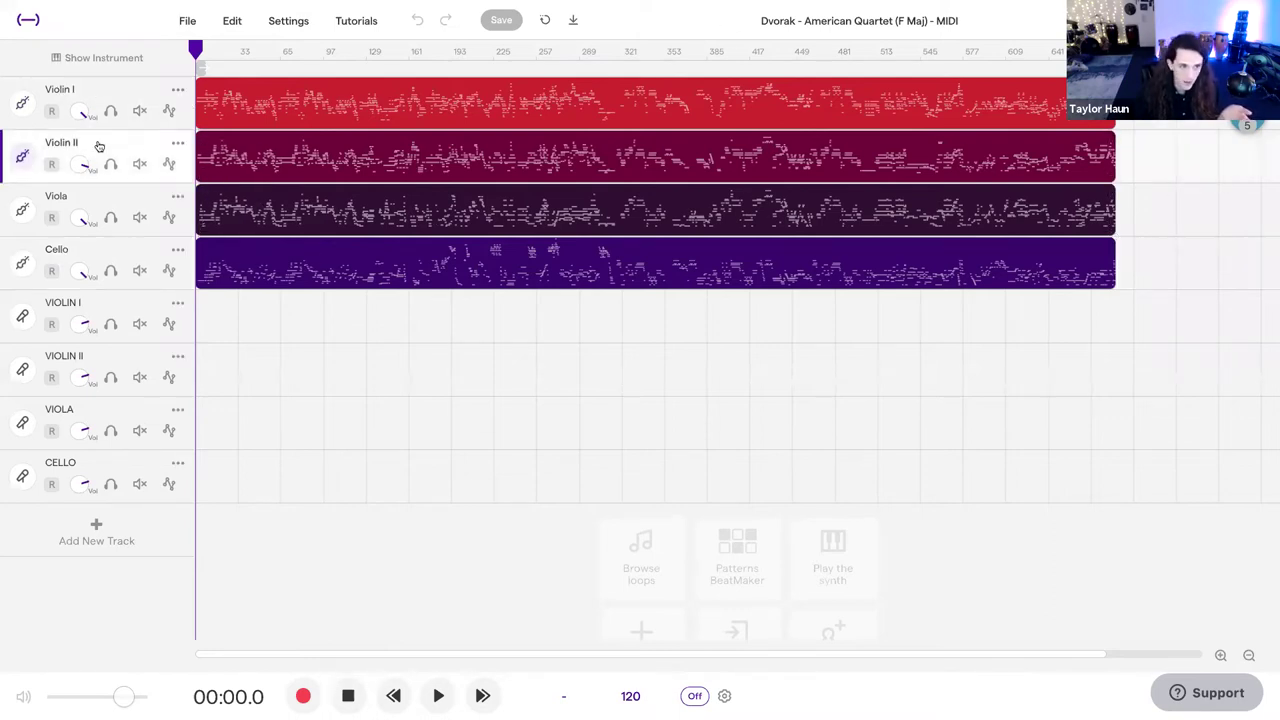
- Place the playhead at 04:16 and examine the Violin I region's notes up close in the piano roll
left_click(1221, 656)
left_click(1221, 656)
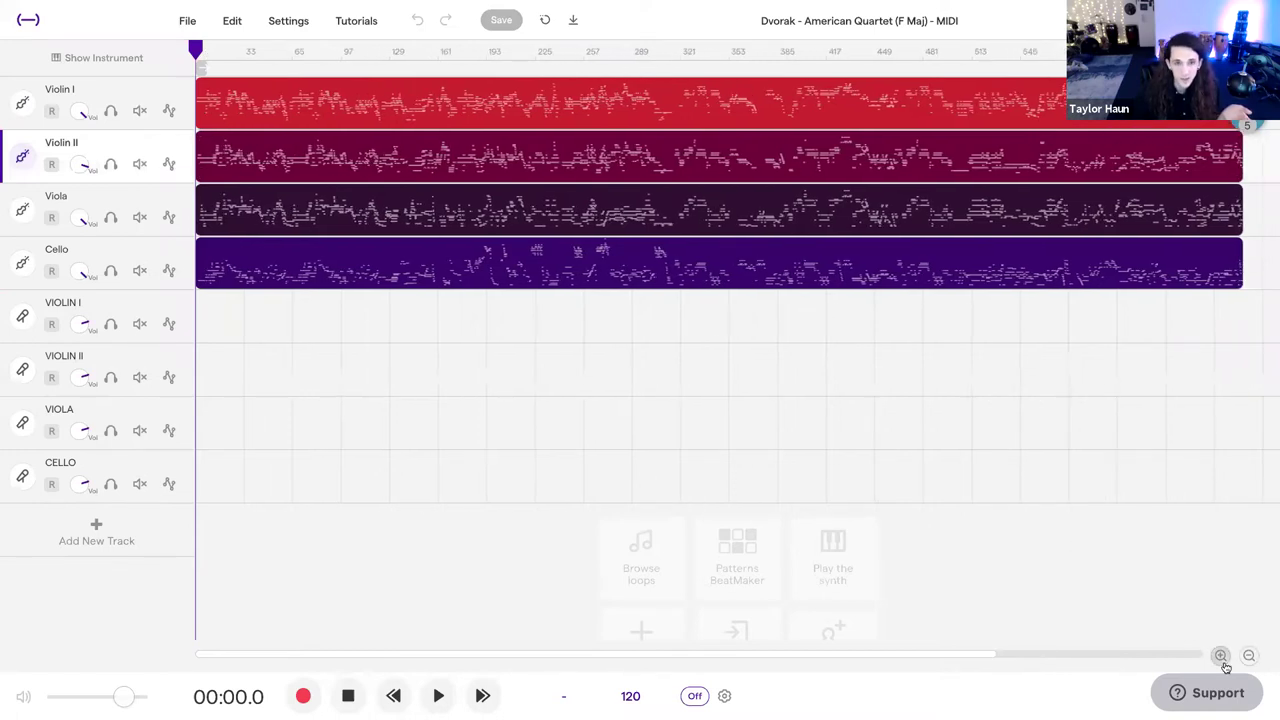
left_click(1221, 657)
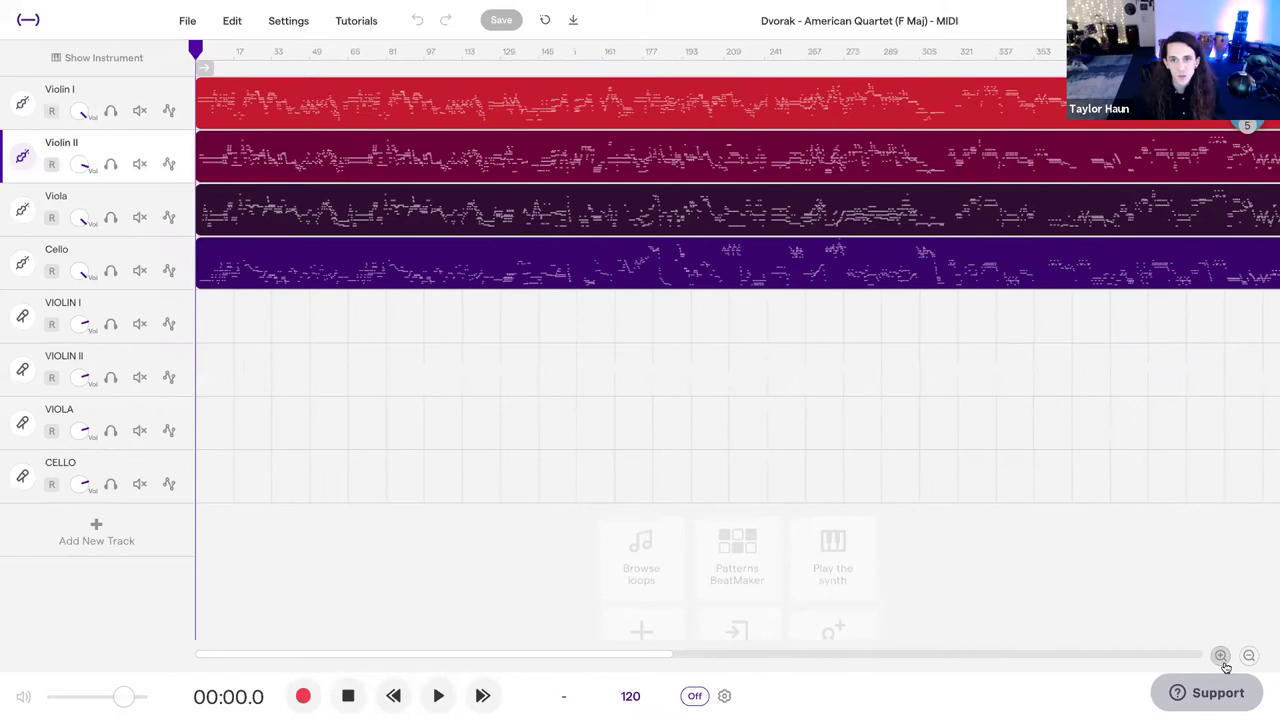
mouse_move(503, 183)
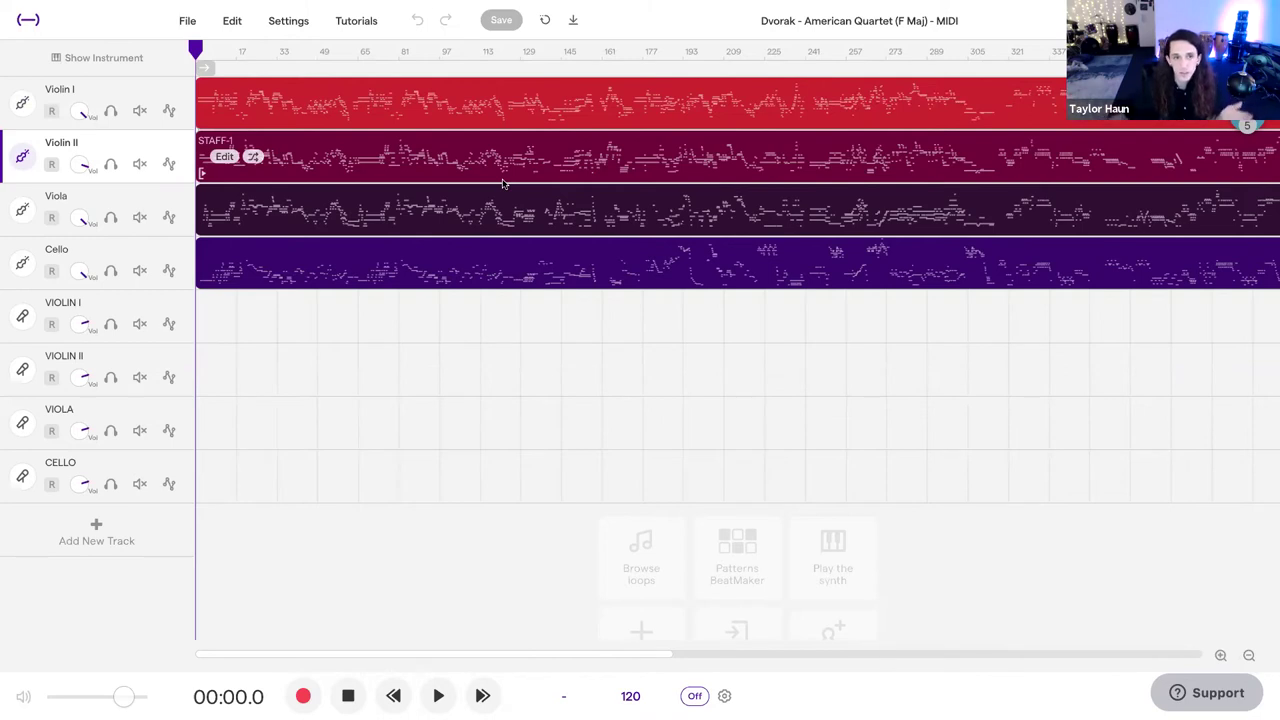
left_click(518, 54)
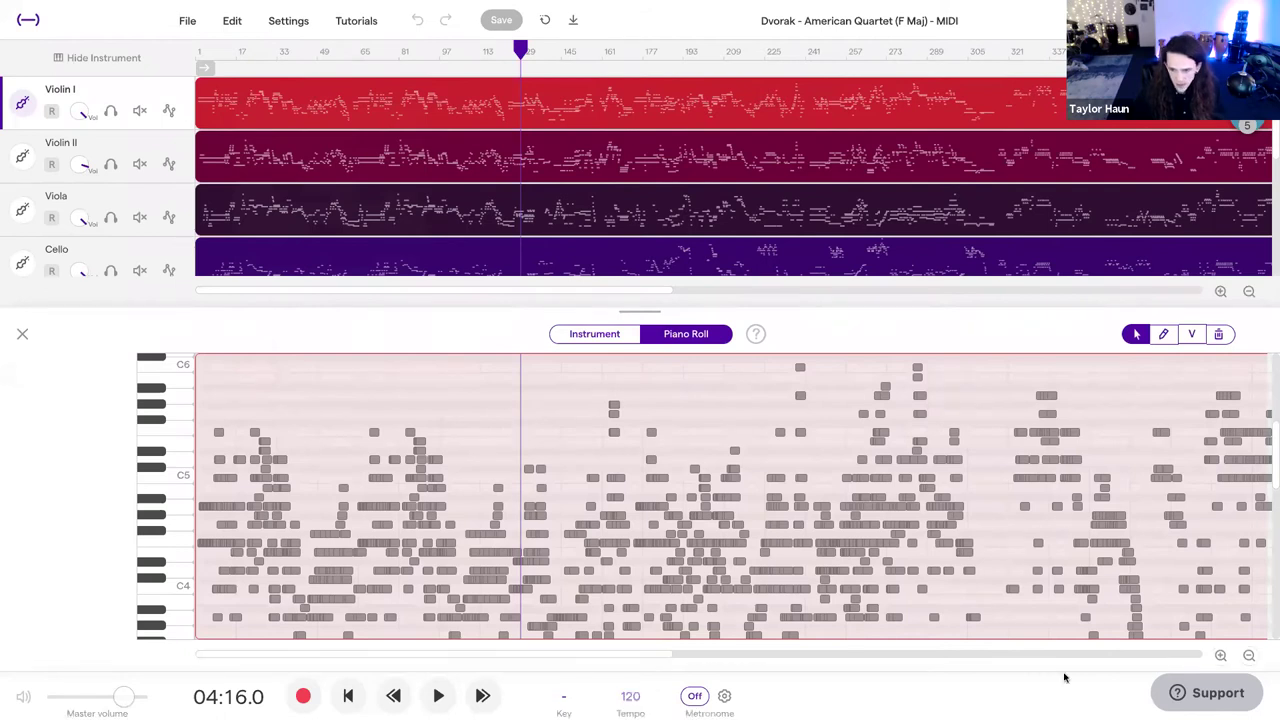
left_click(1221, 655)
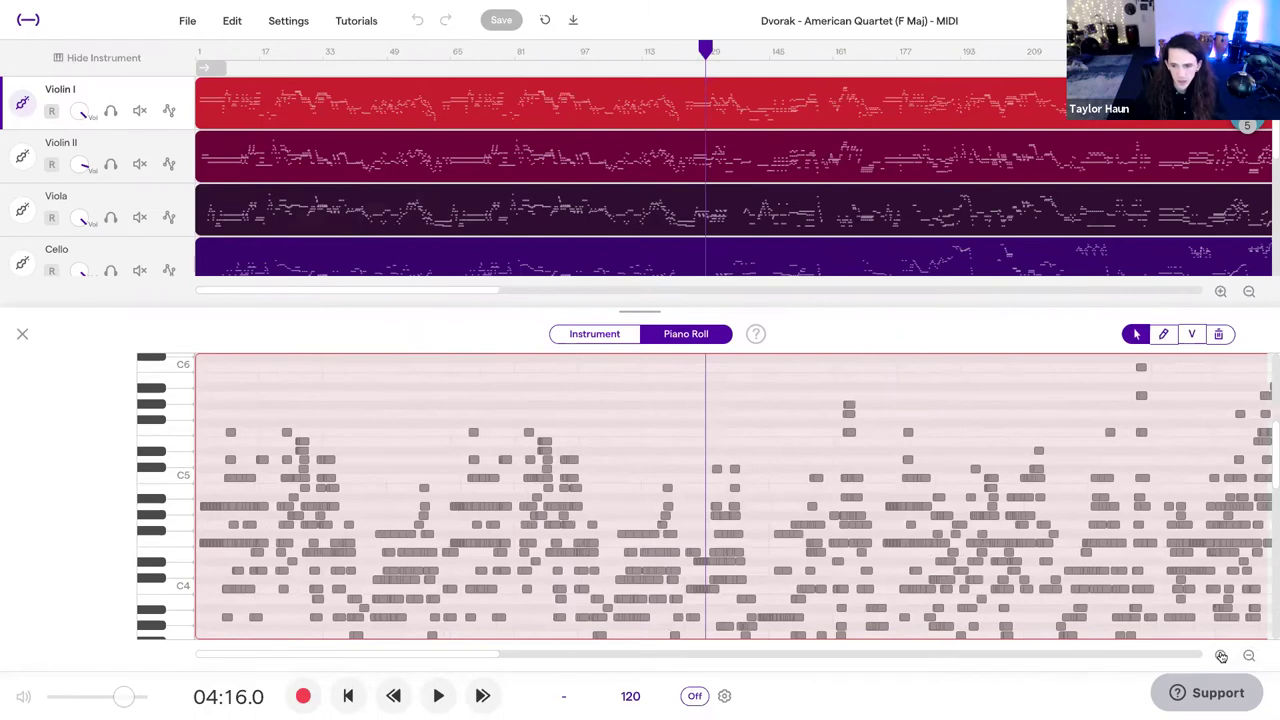
left_click(1220, 655)
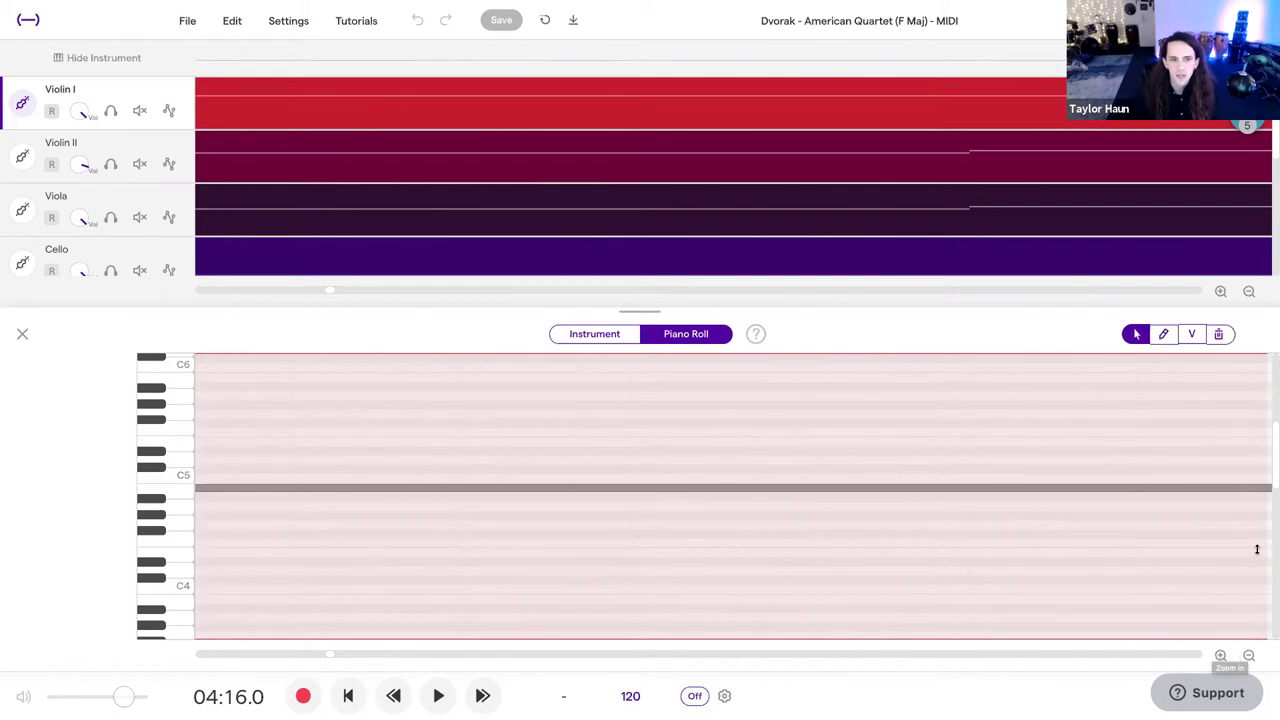
- Close the piano roll, select the VIOLIN I audio track and place the playhead at 03:12
left_click(22, 334)
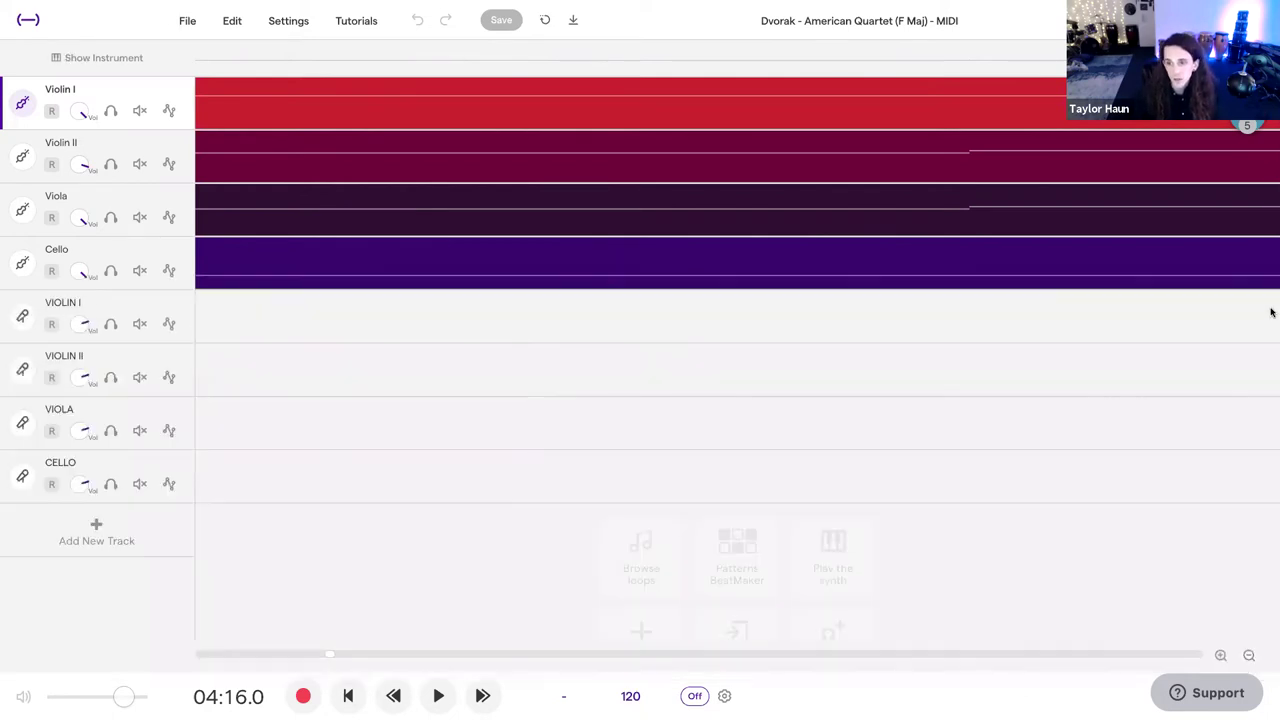
left_click(1248, 656)
left_click(1248, 656)
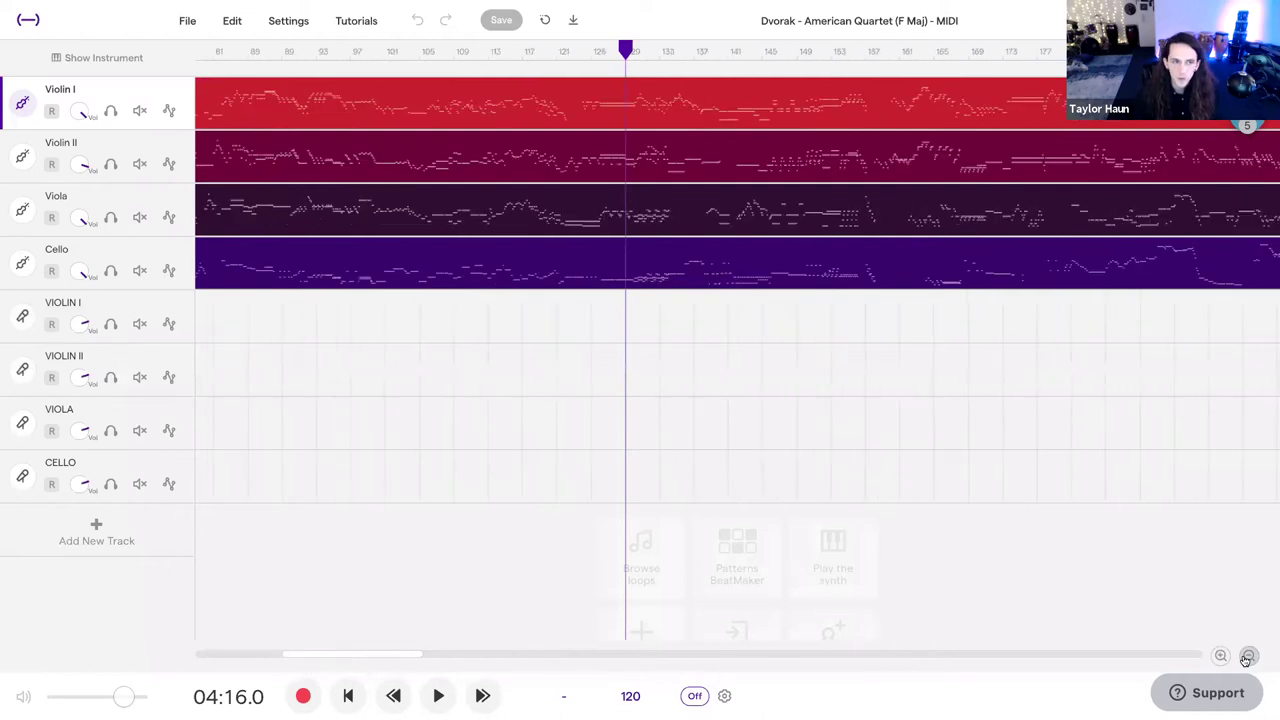
left_click(1247, 657)
left_click(564, 321)
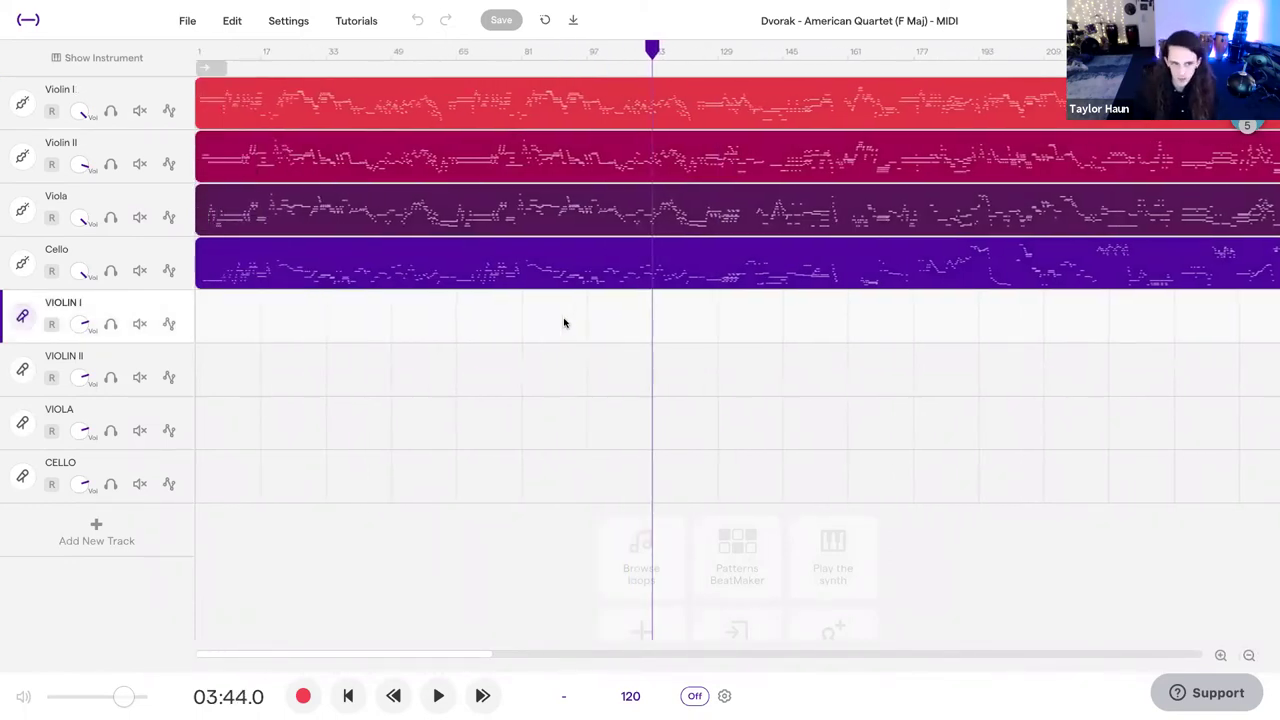
left_click(564, 322)
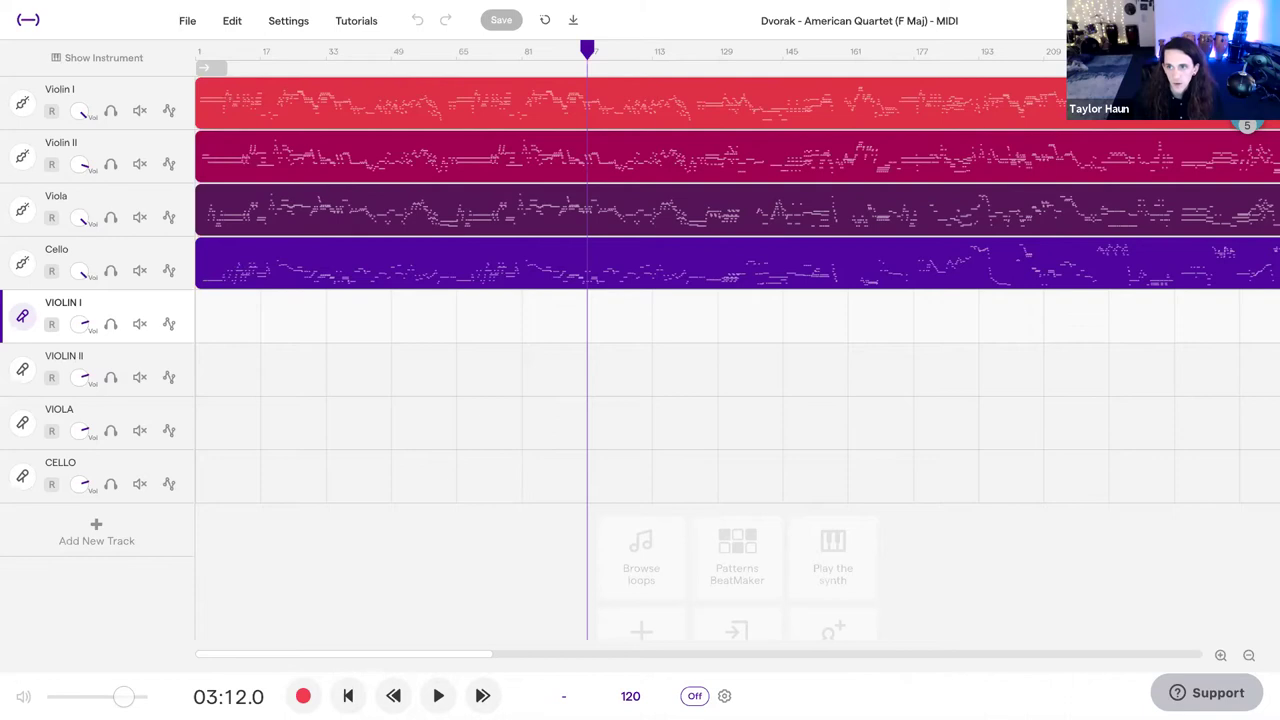
- Open the project's collaborators and look through the suggested people for adding someone to the project
left_click(1247, 125)
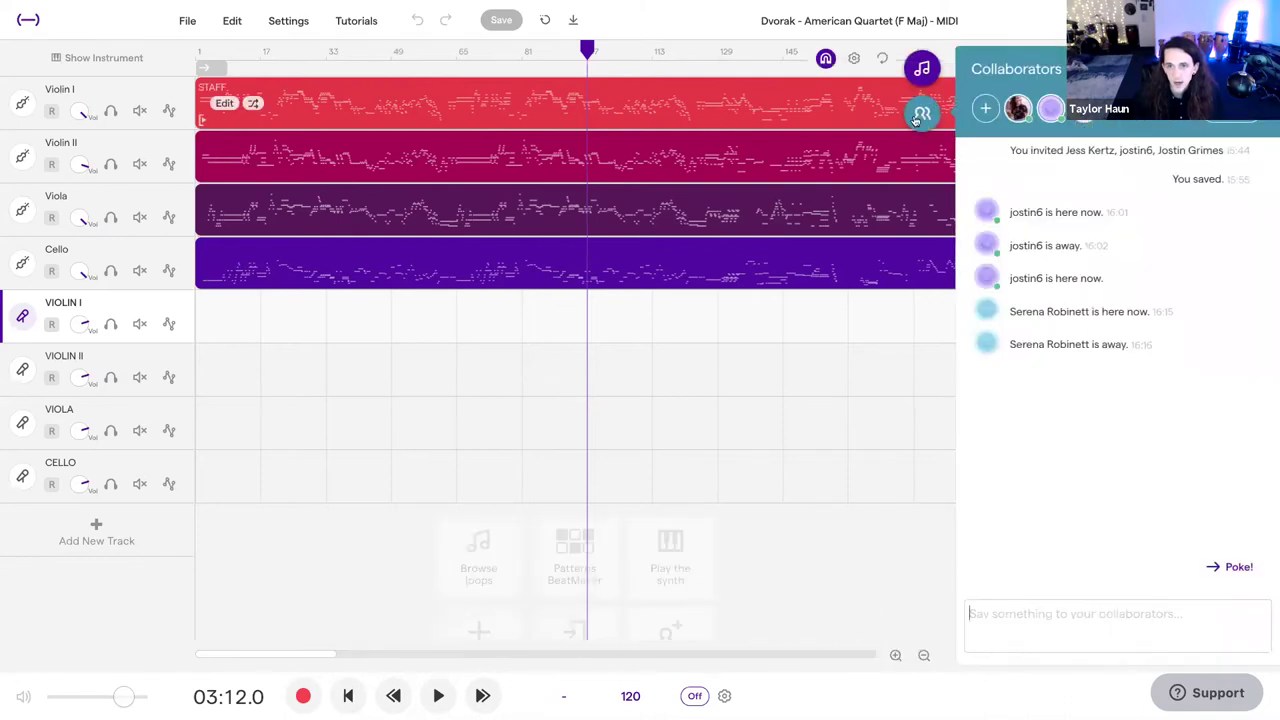
left_click(893, 310)
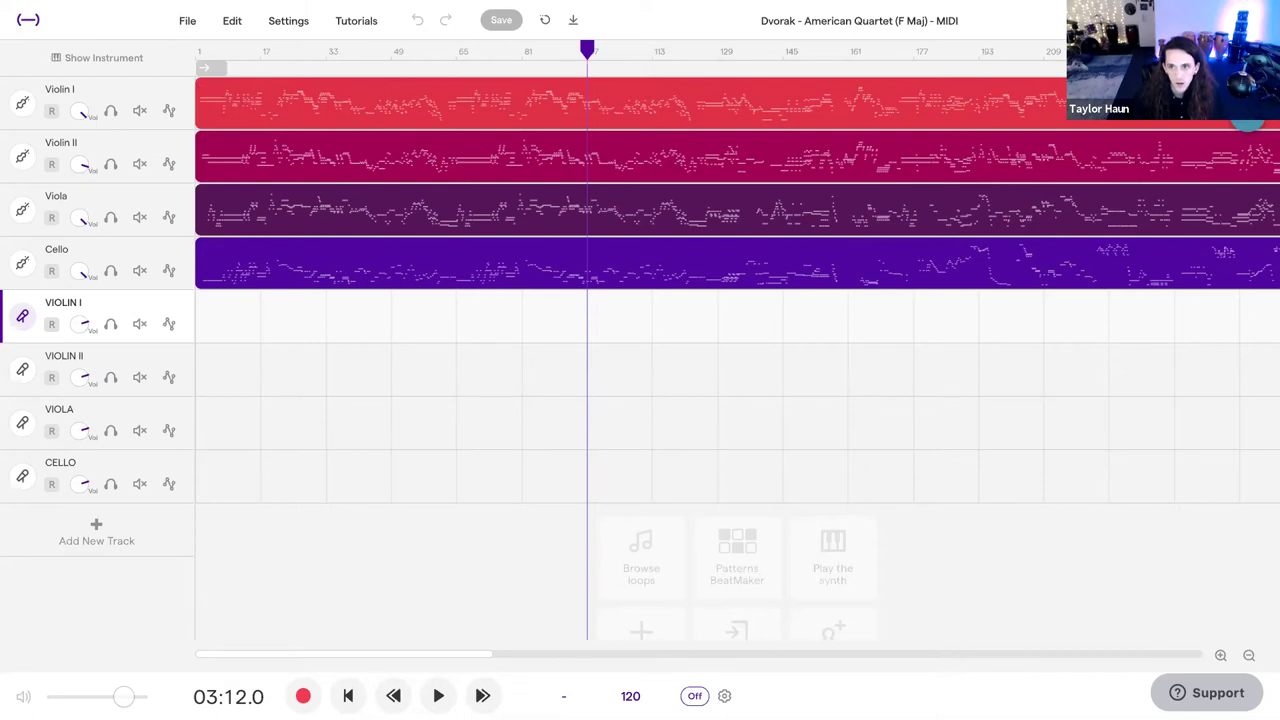
left_click(1247, 118)
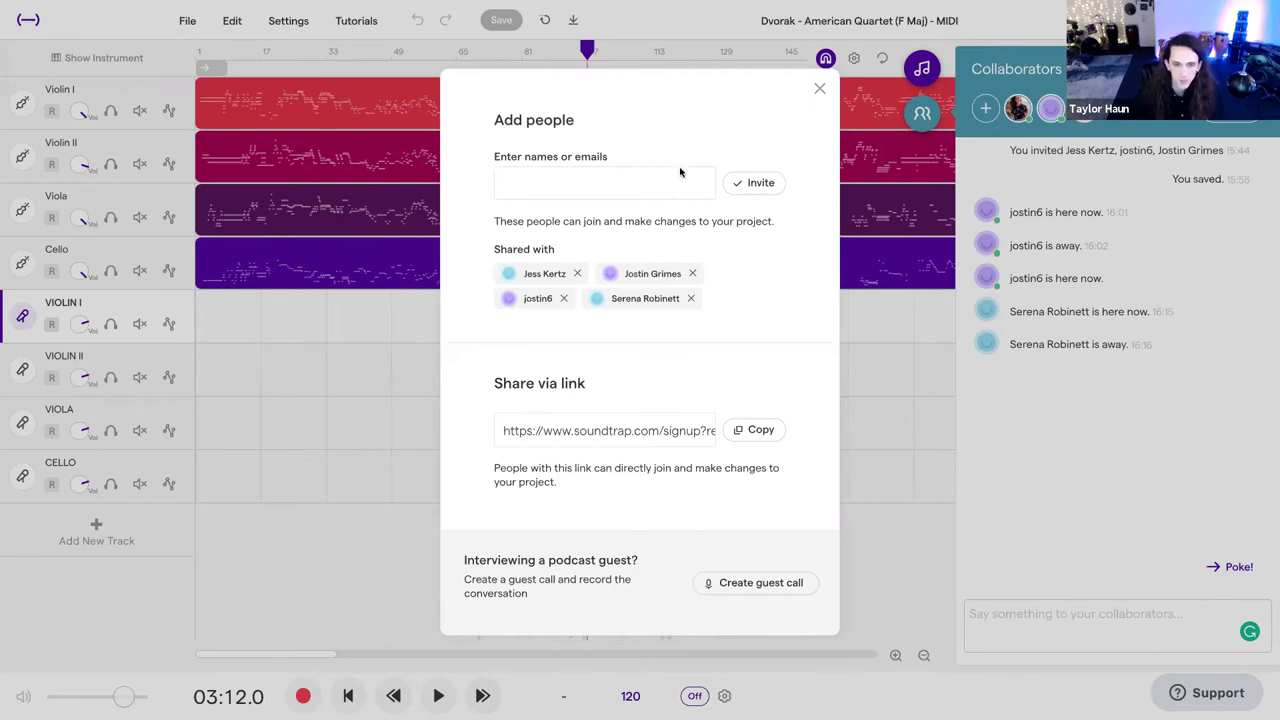
left_click(618, 183)
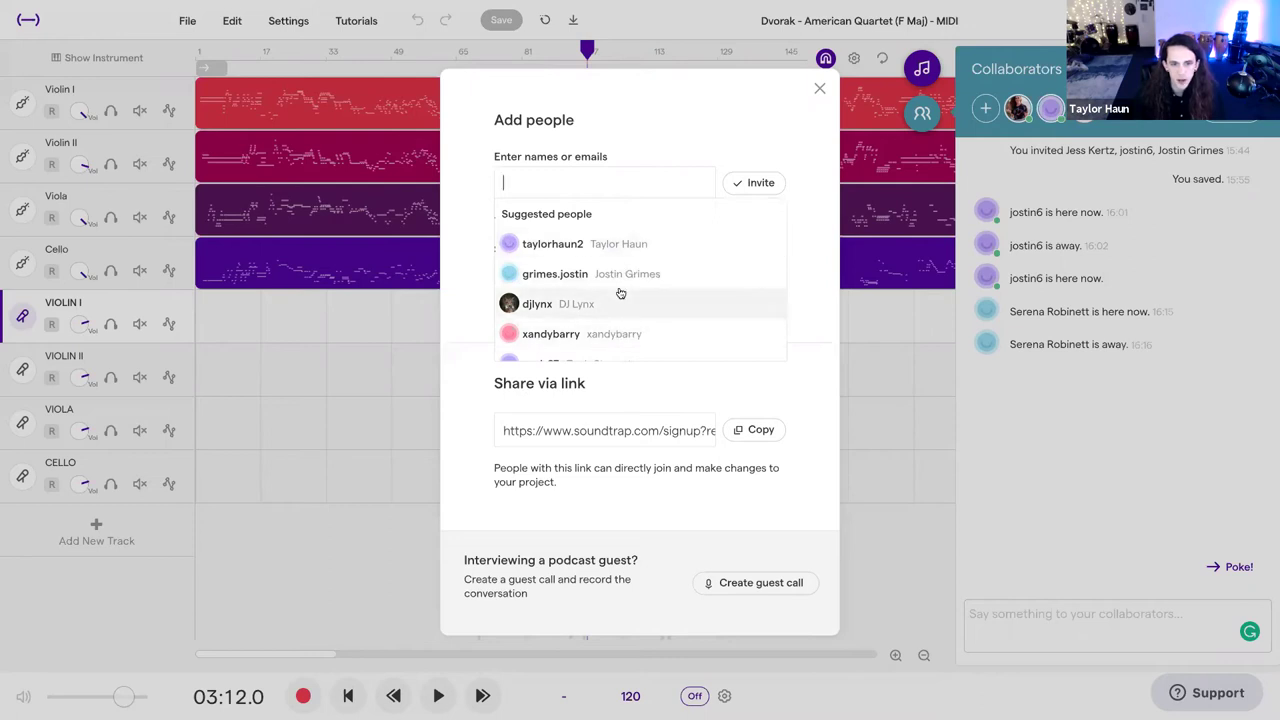
scroll(616, 293, "down", 1)
scroll(616, 280, "up", 1)
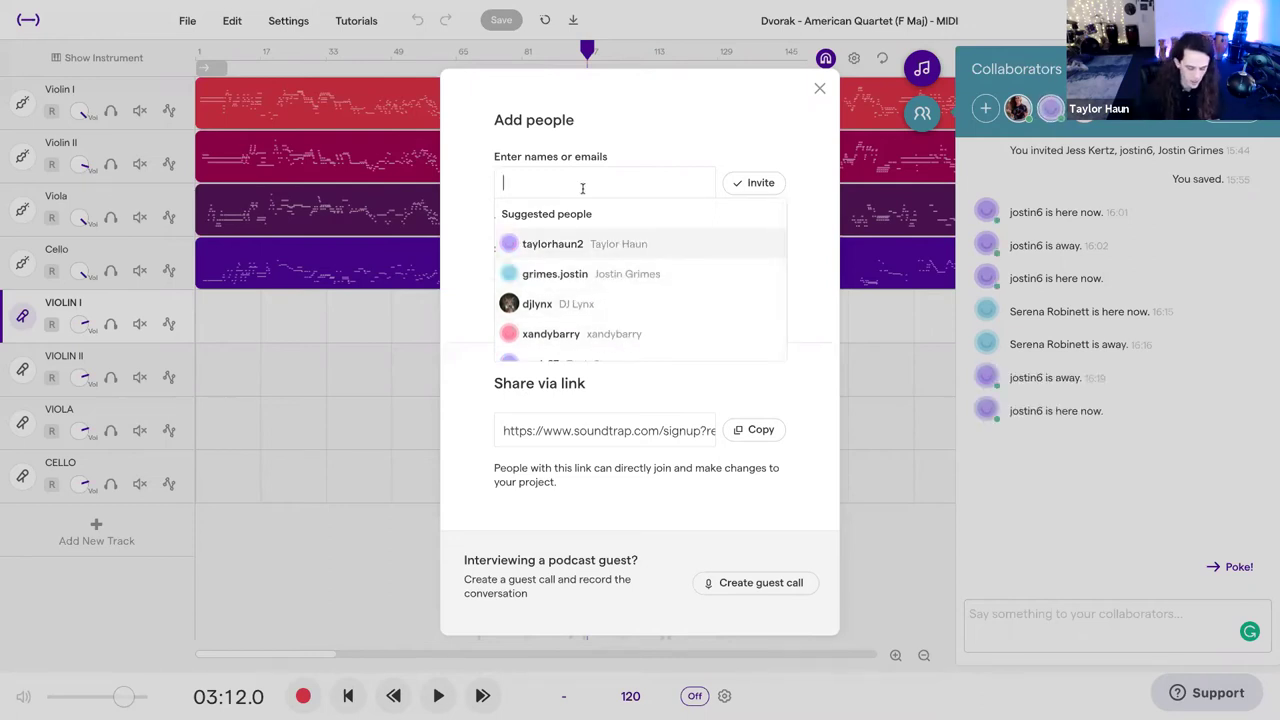
- Search for a collaborator by first name, clear the entry and close the invitation without adding anyone
type("mereidith")
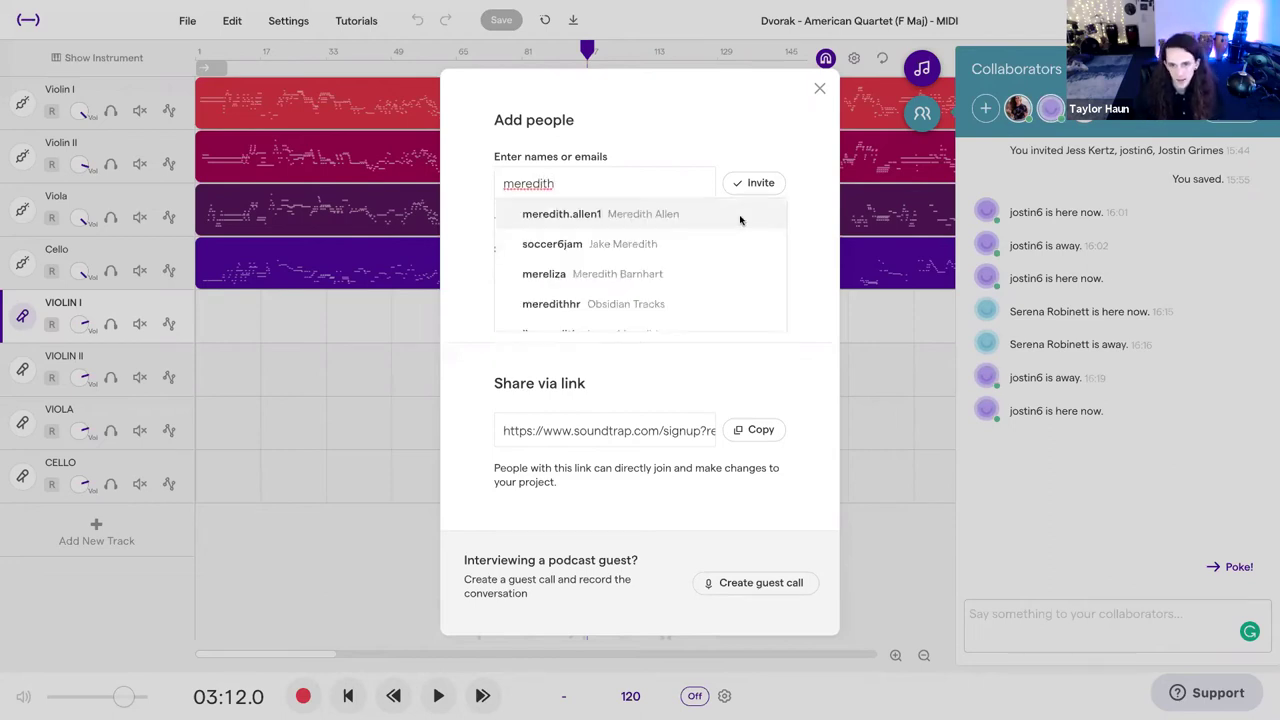
left_click(644, 205)
double_click(633, 177)
key("BackSpace")
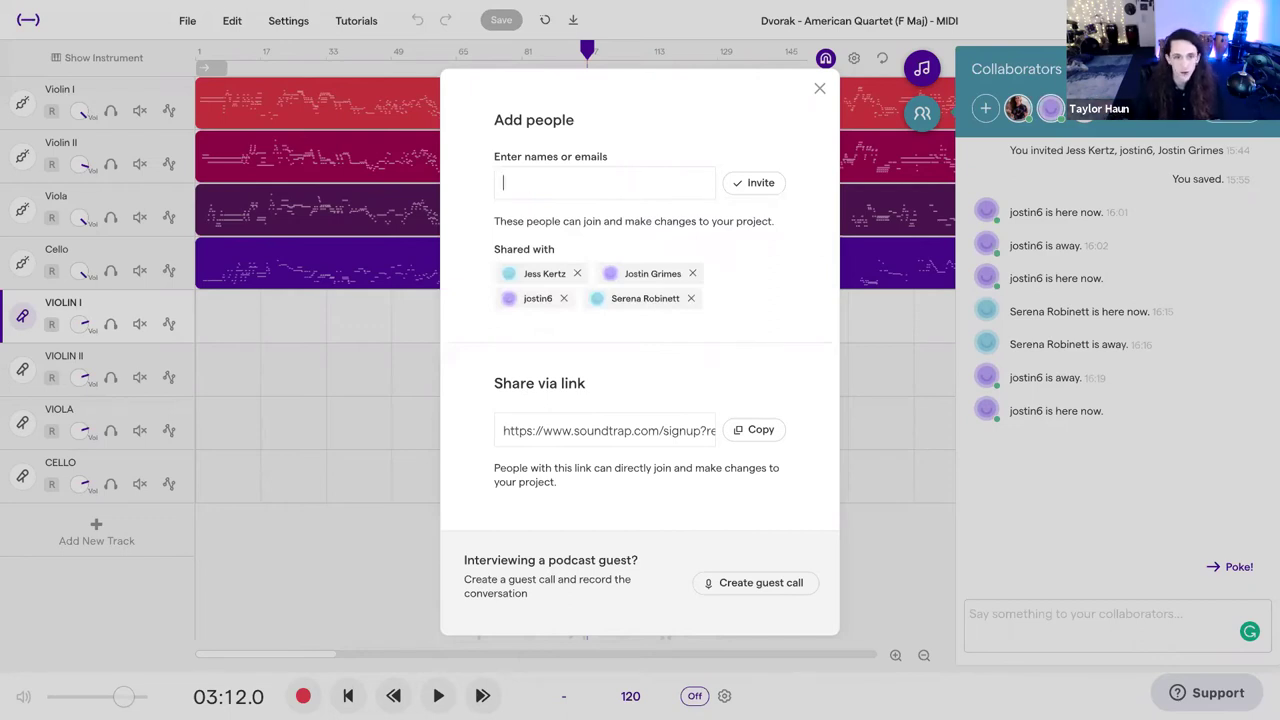
left_click(819, 89)
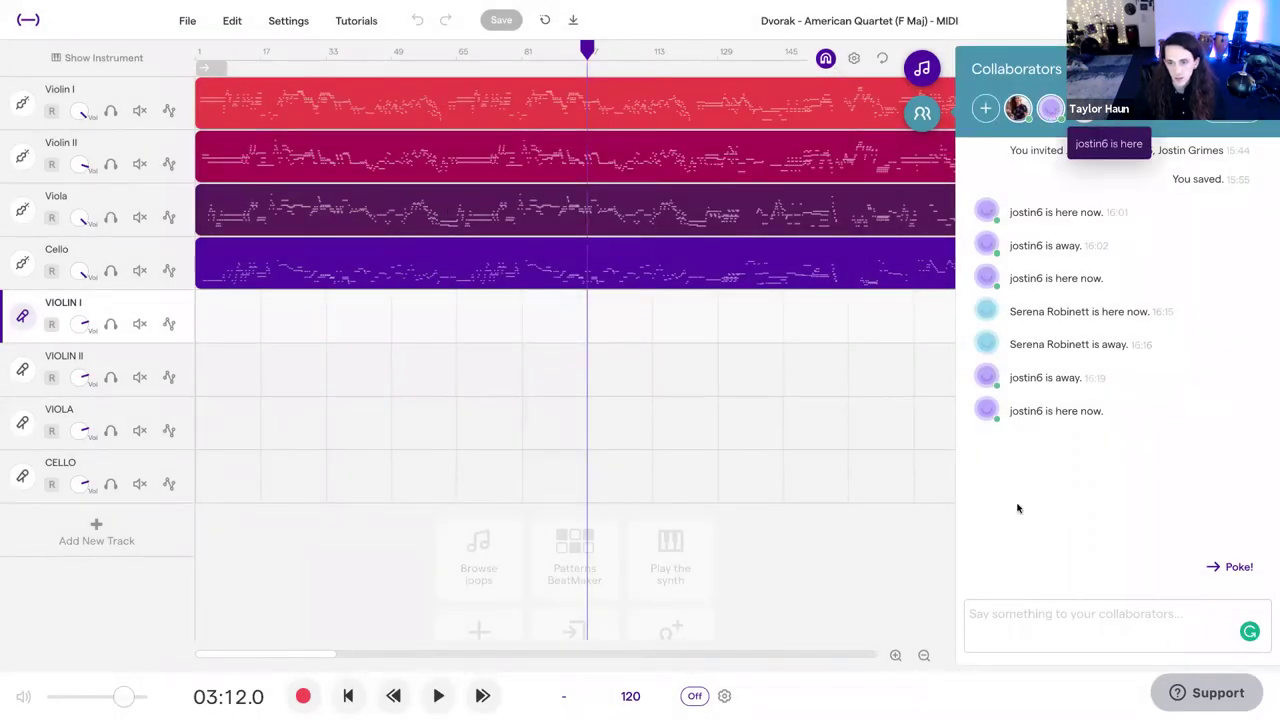
- Send a collaborator a short "hey" greeting by first name in the project chat and close the chat
type("hey JOstin!")
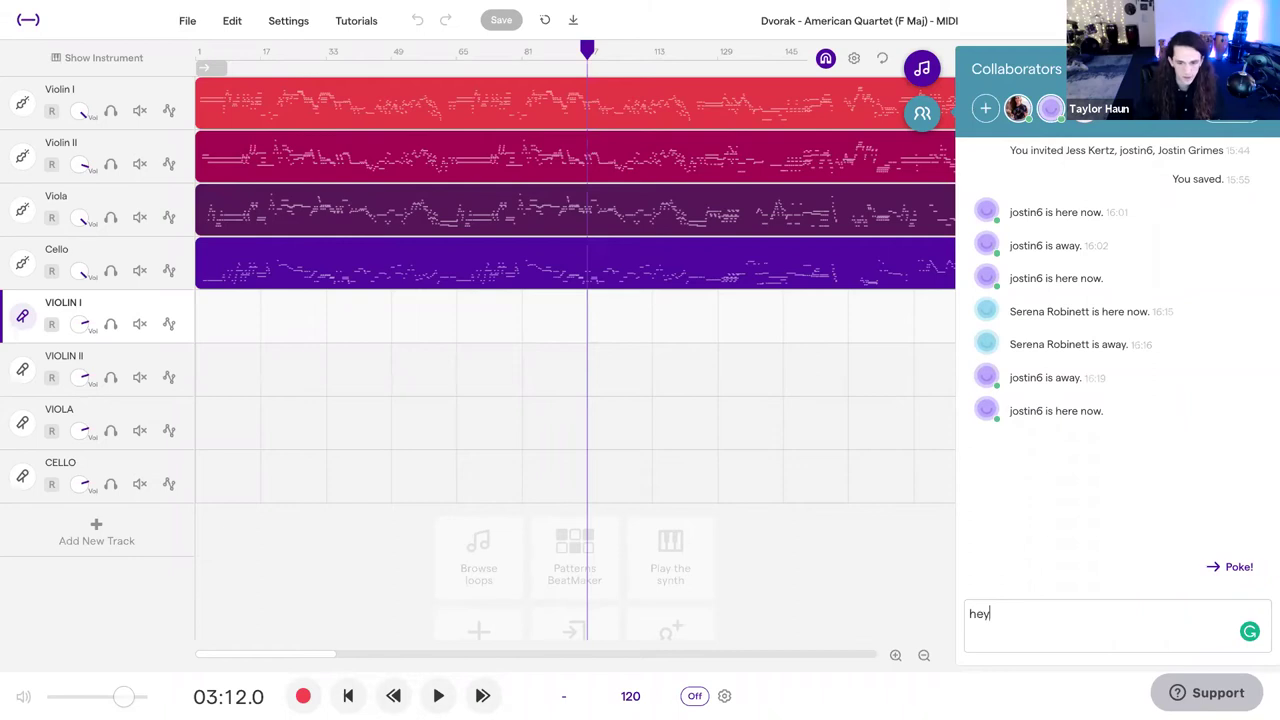
key("BackSpace")
key("BackSpace")
key("BackSpace")
key("BackSpace")
key("BackSpace")
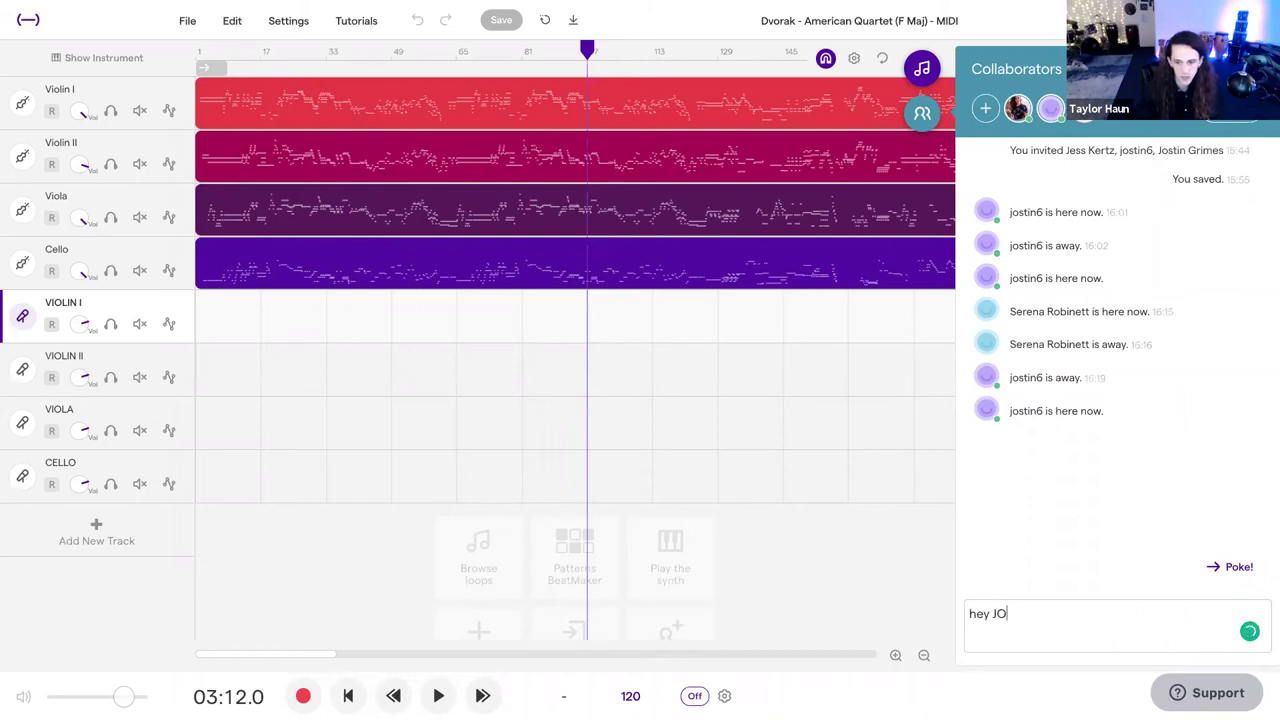
type("ostin!")
key("Return")
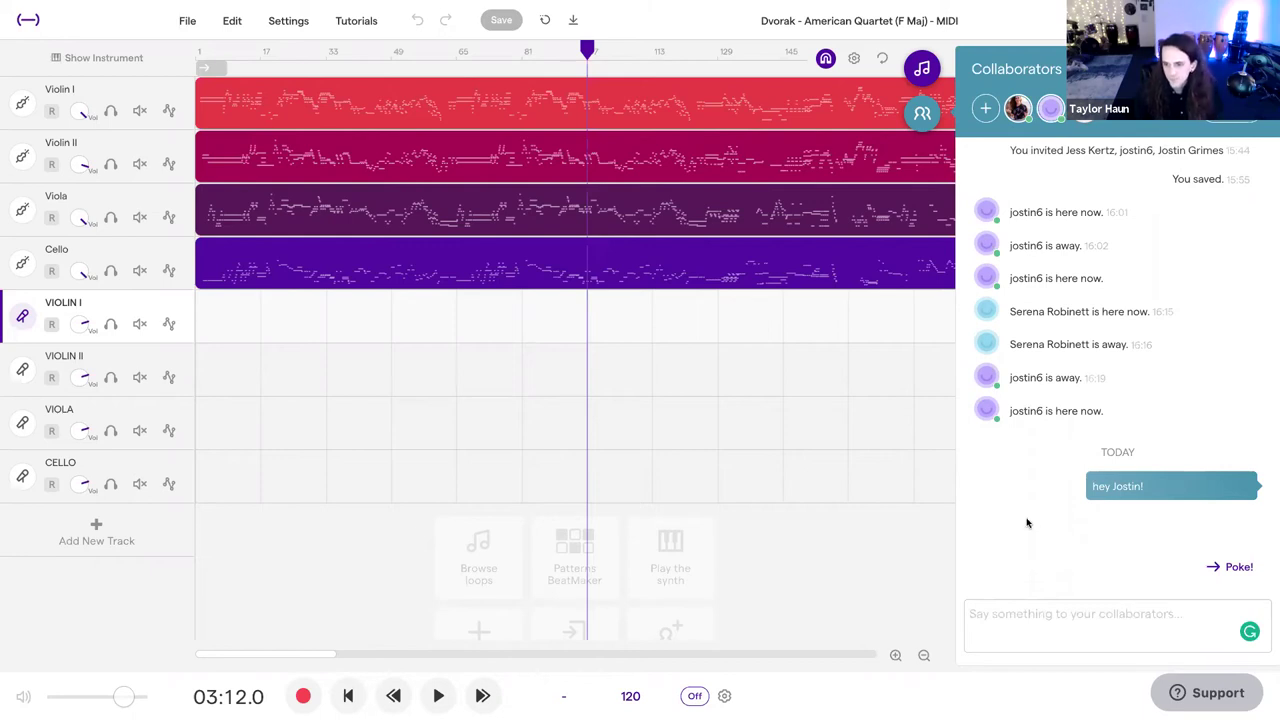
left_click(1122, 632)
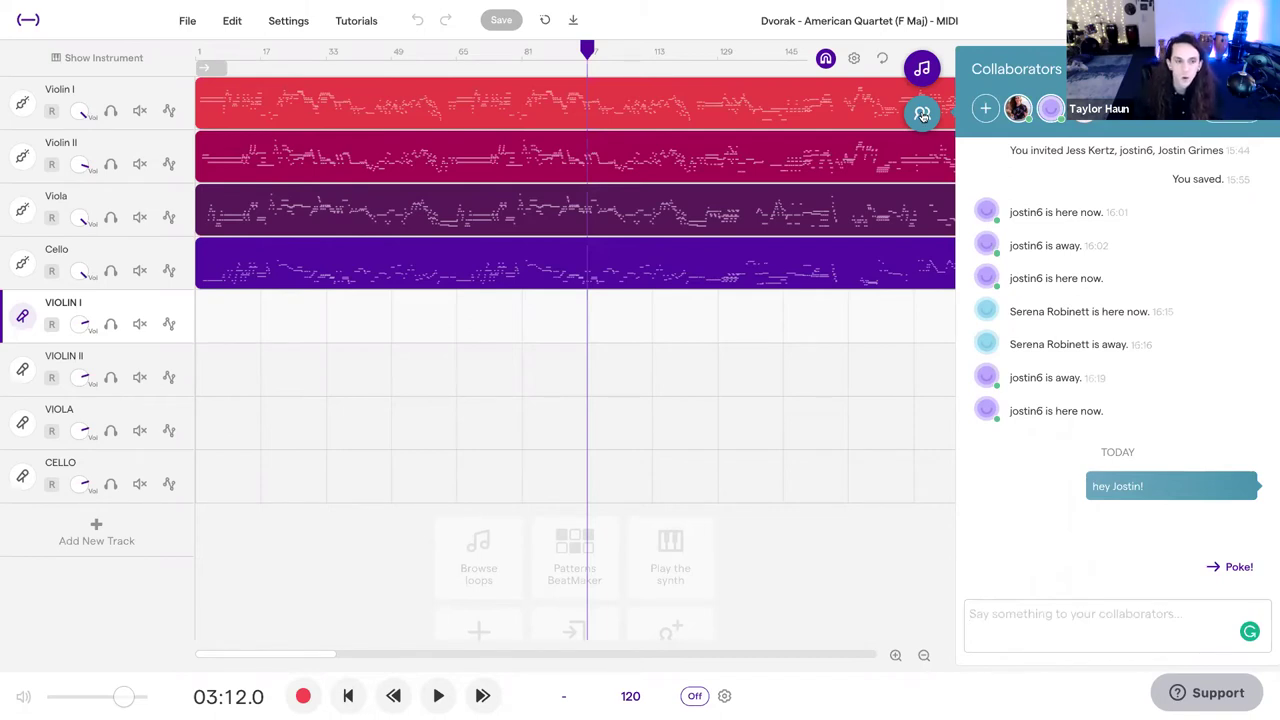
left_click(922, 114)
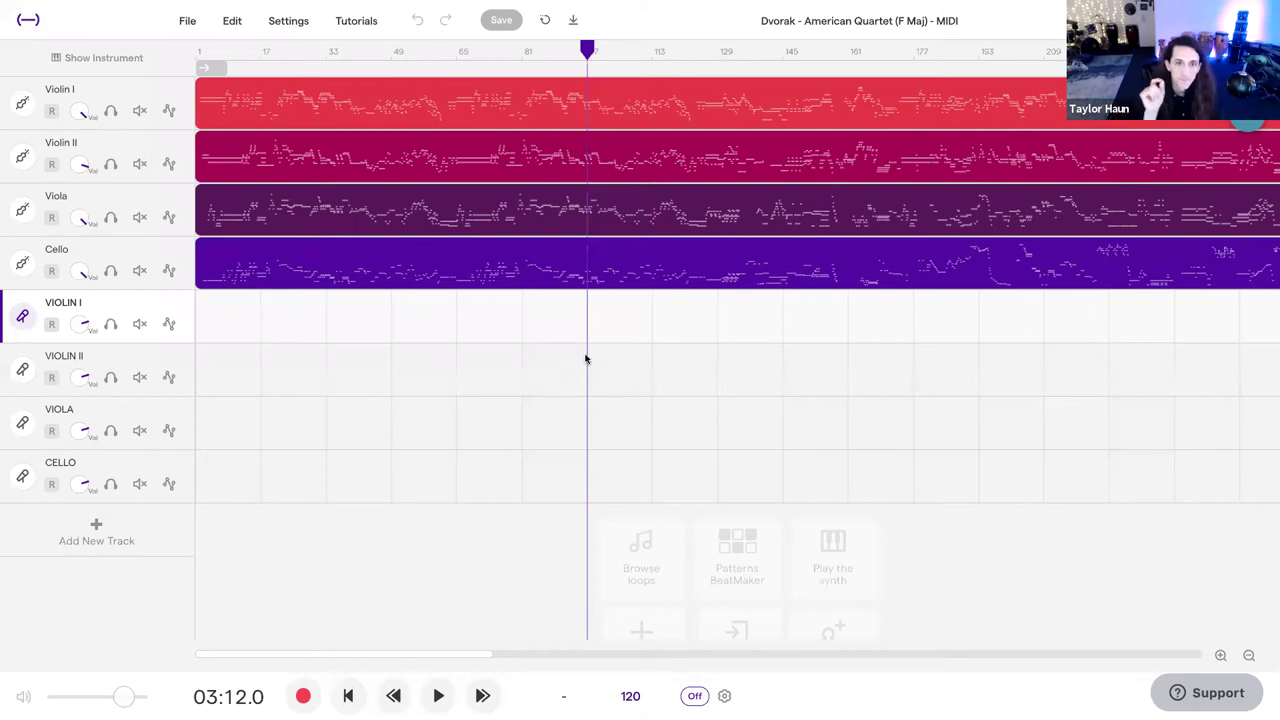
- Place the playhead at 02:40 and select the CELLO audio track
left_click(507, 325)
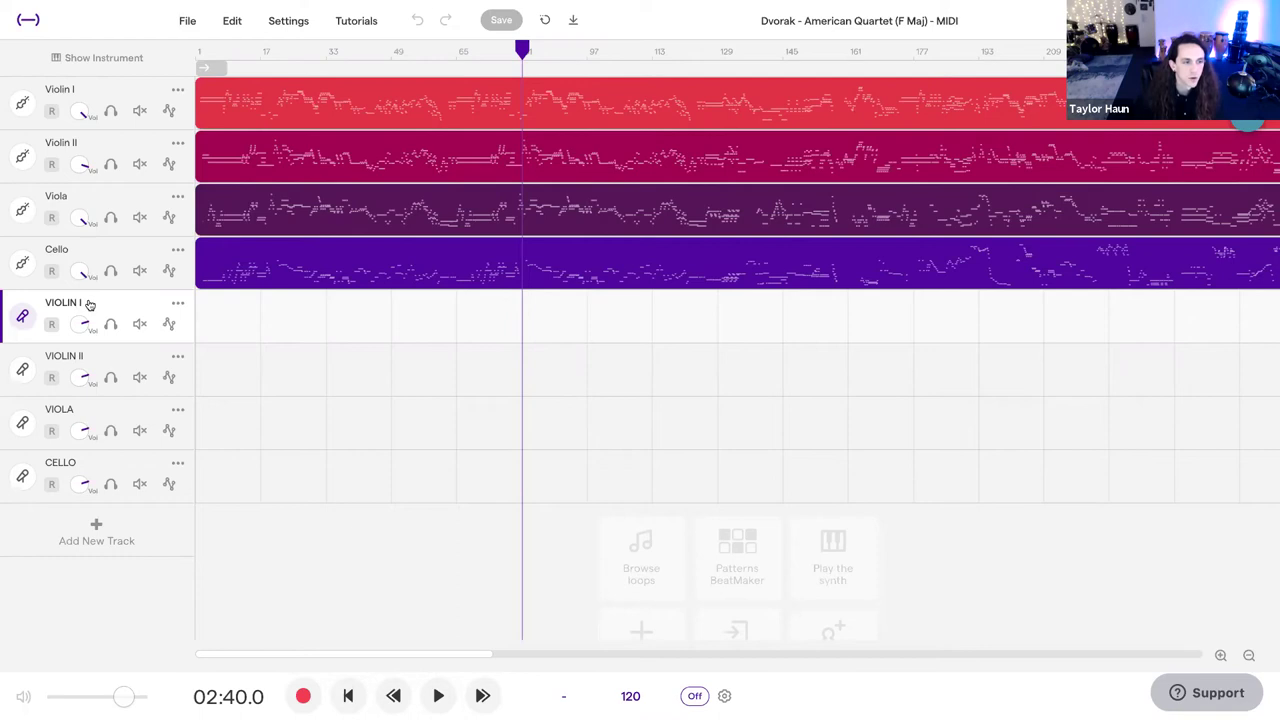
left_click(95, 460)
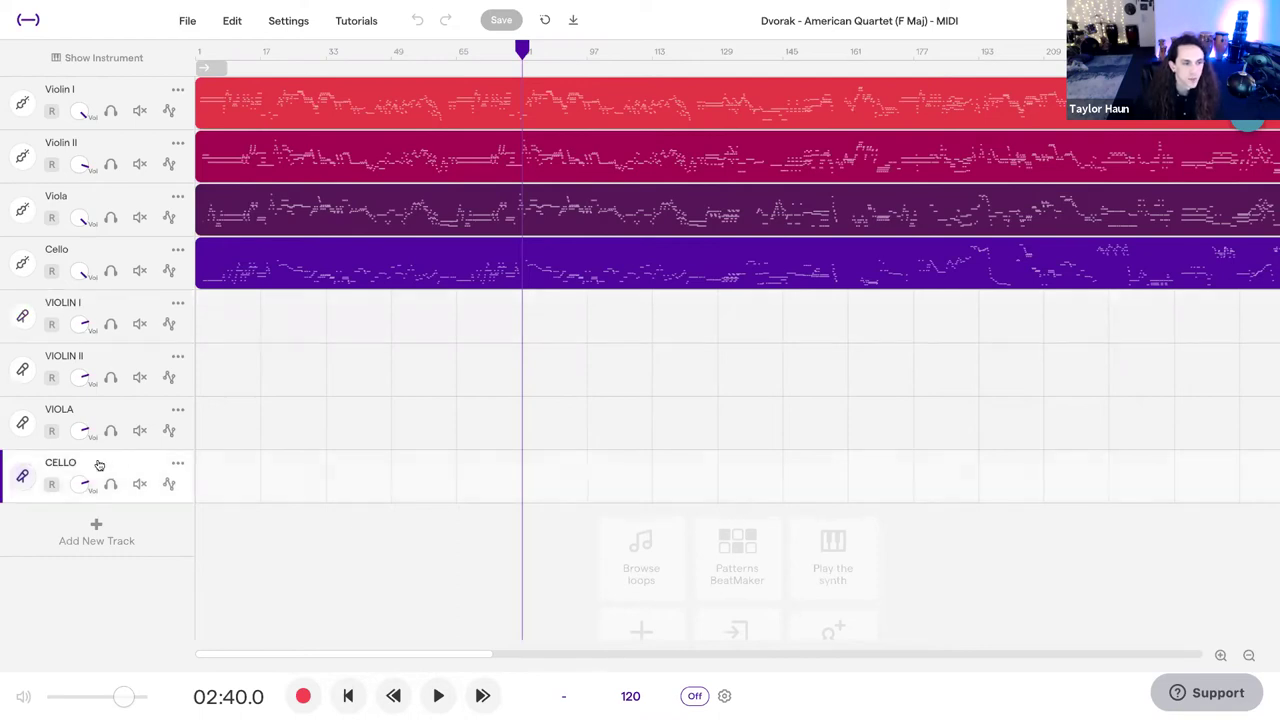
- Arm the CELLO audio track for recording and state that no headphones are being used
left_click(53, 486)
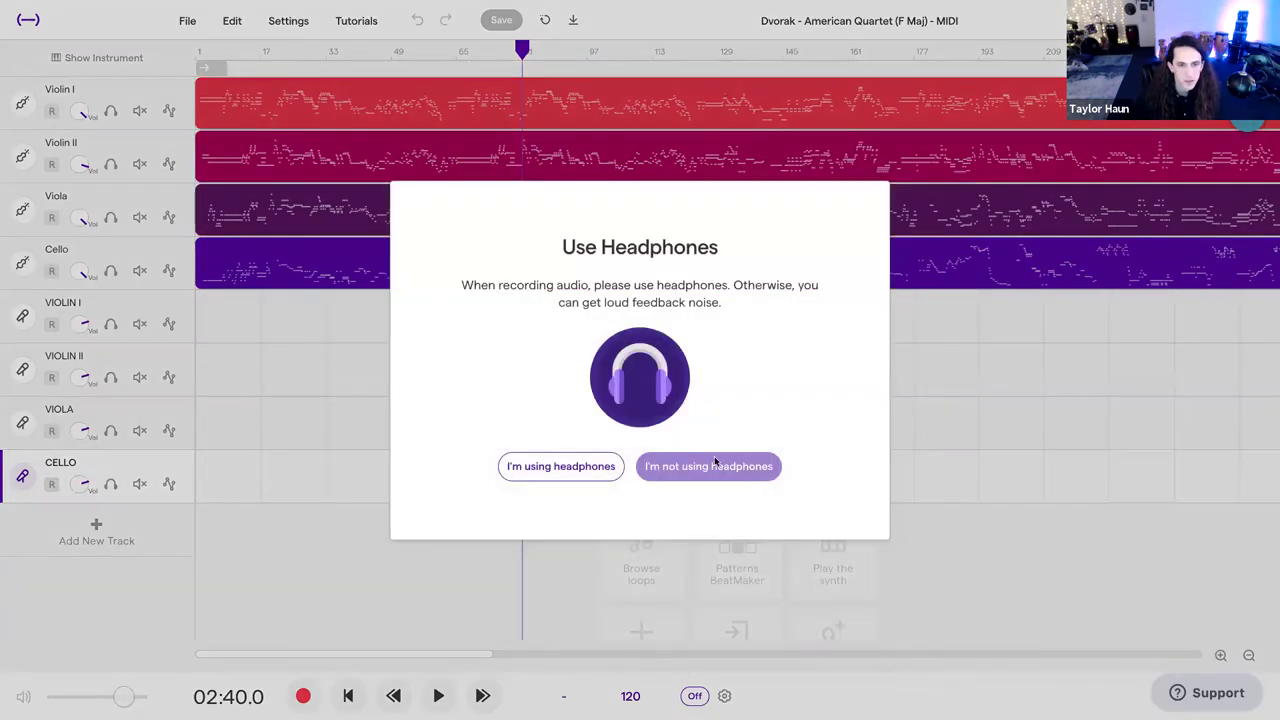
left_click(714, 465)
left_click(674, 391)
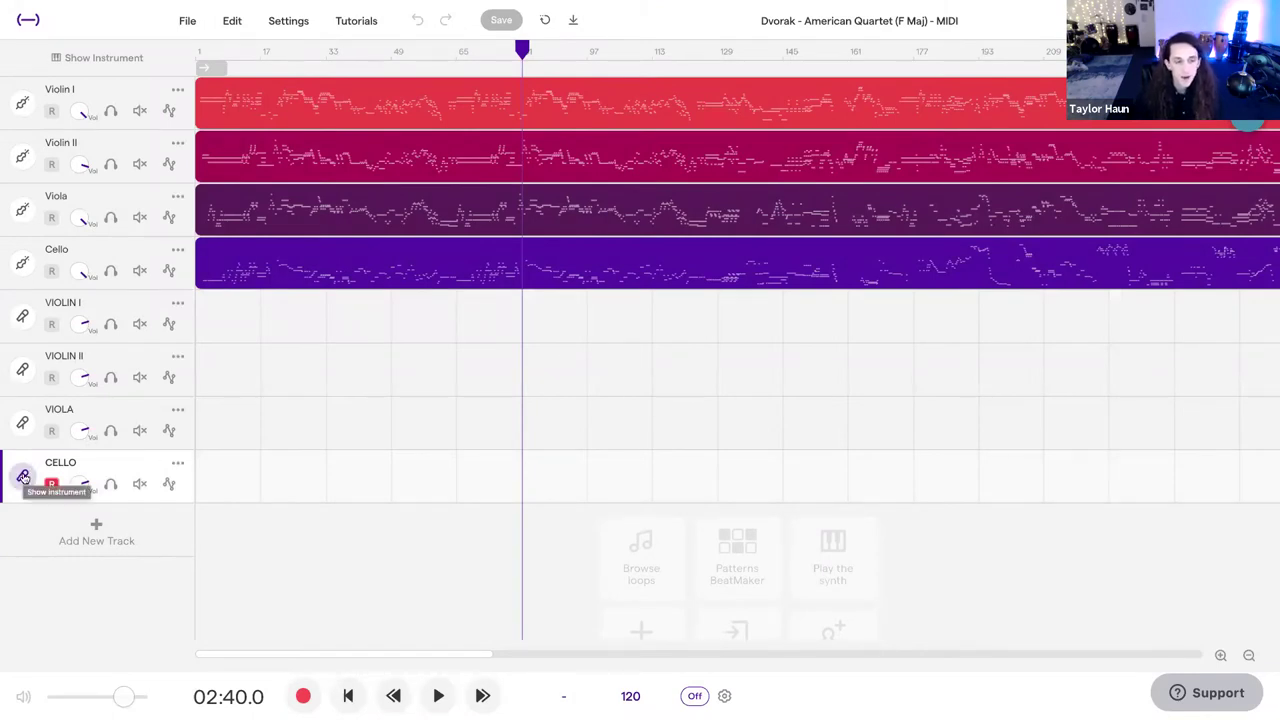
- Choose Blue Snowball (0d8c:0005) as the CELLO track's audio input and close its instrument settings
left_click(23, 477)
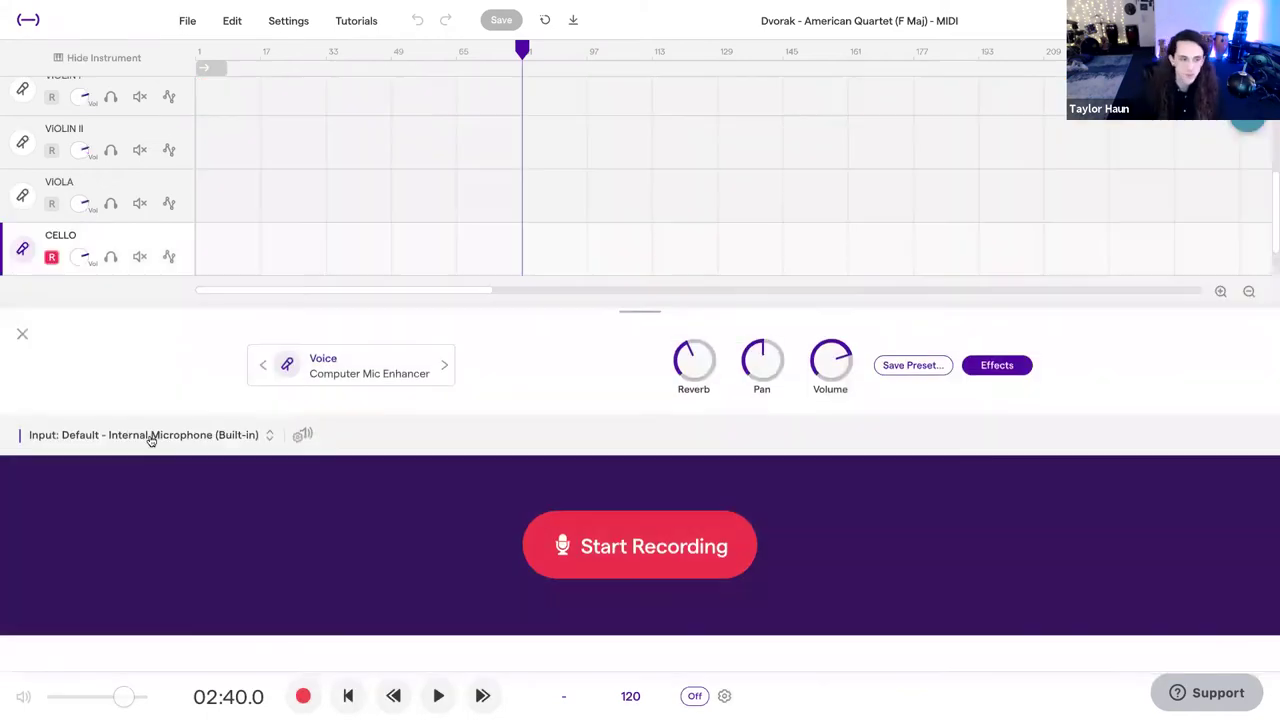
left_click(150, 437)
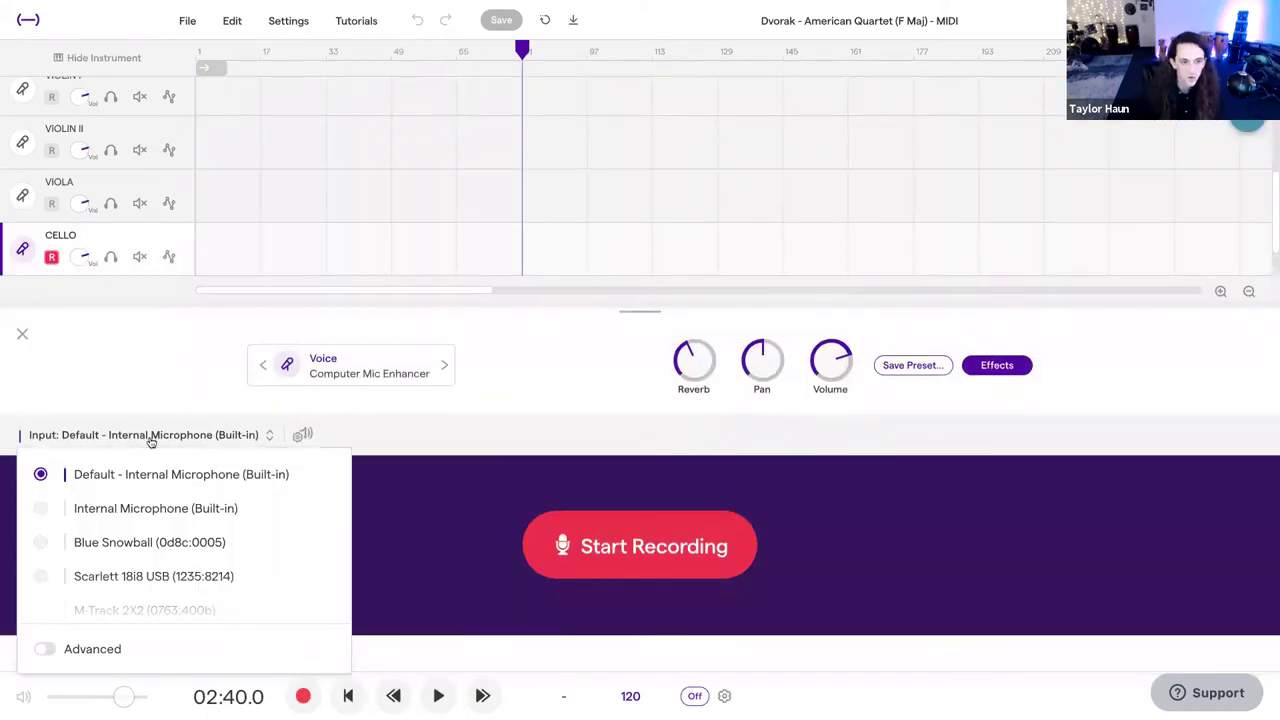
left_click(133, 540)
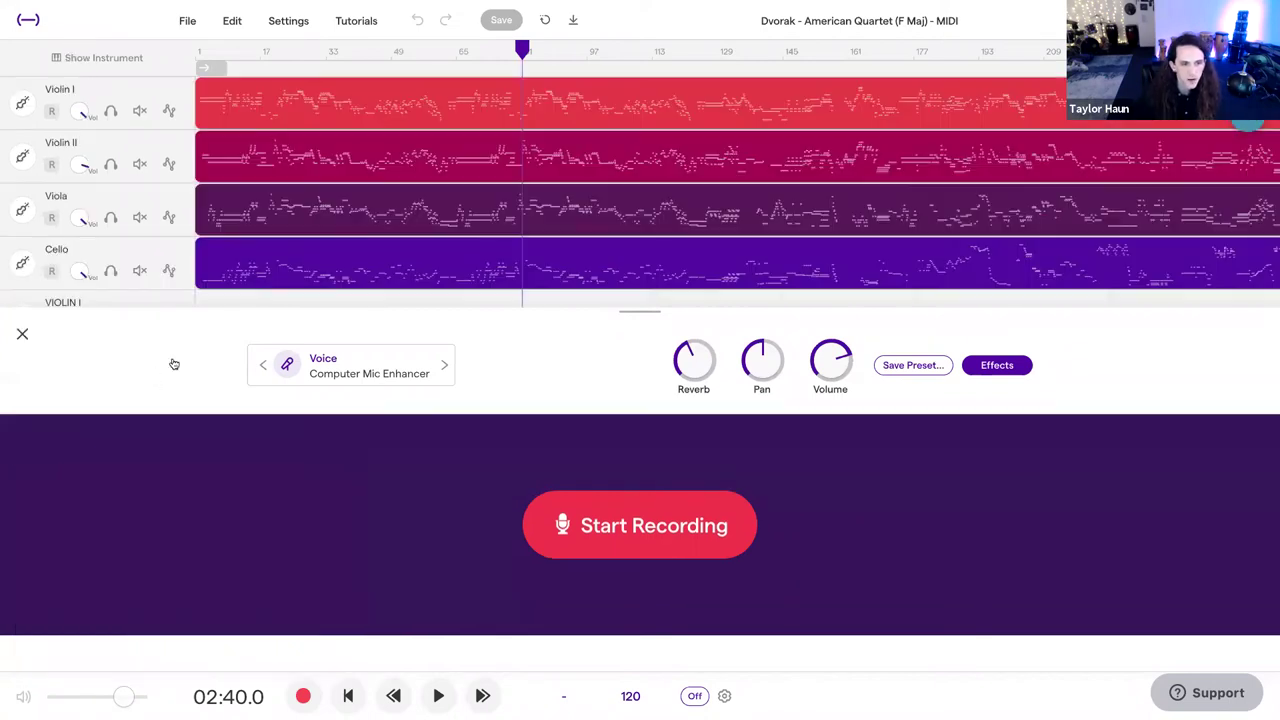
left_click(22, 336)
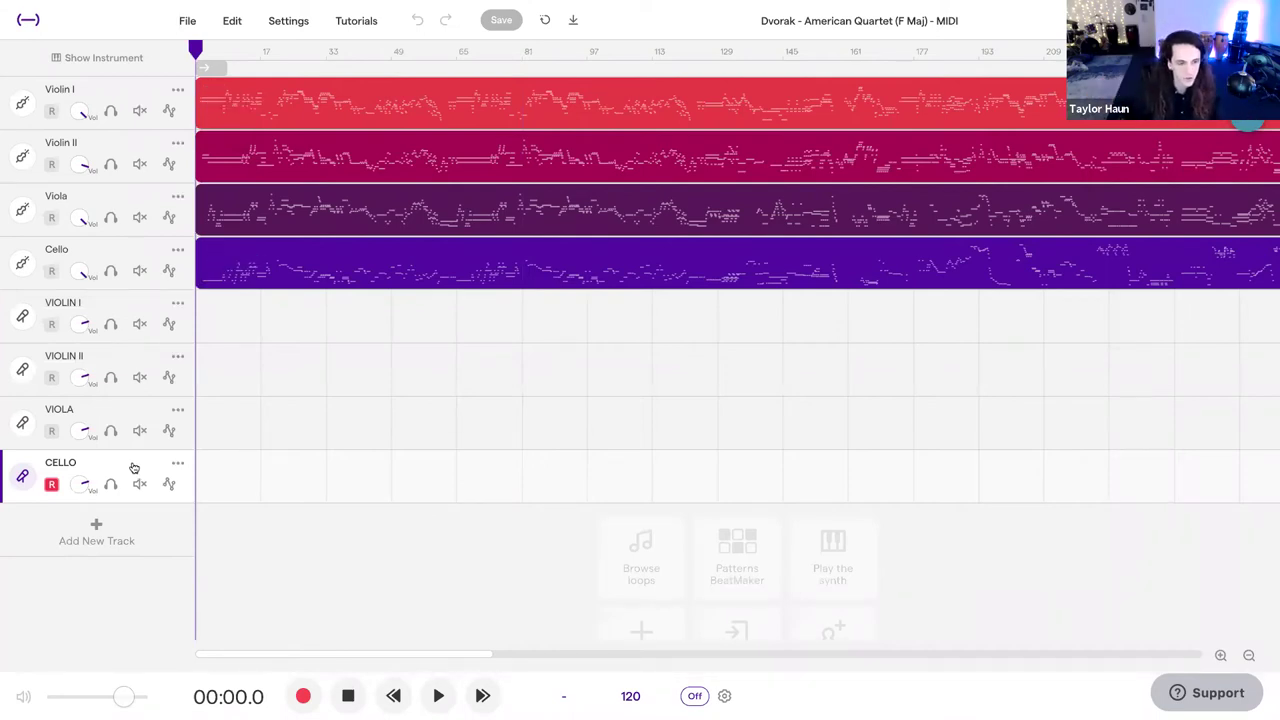
- Record about 15 seconds of audio on the CELLO track from the project start and save the project
left_click(305, 695)
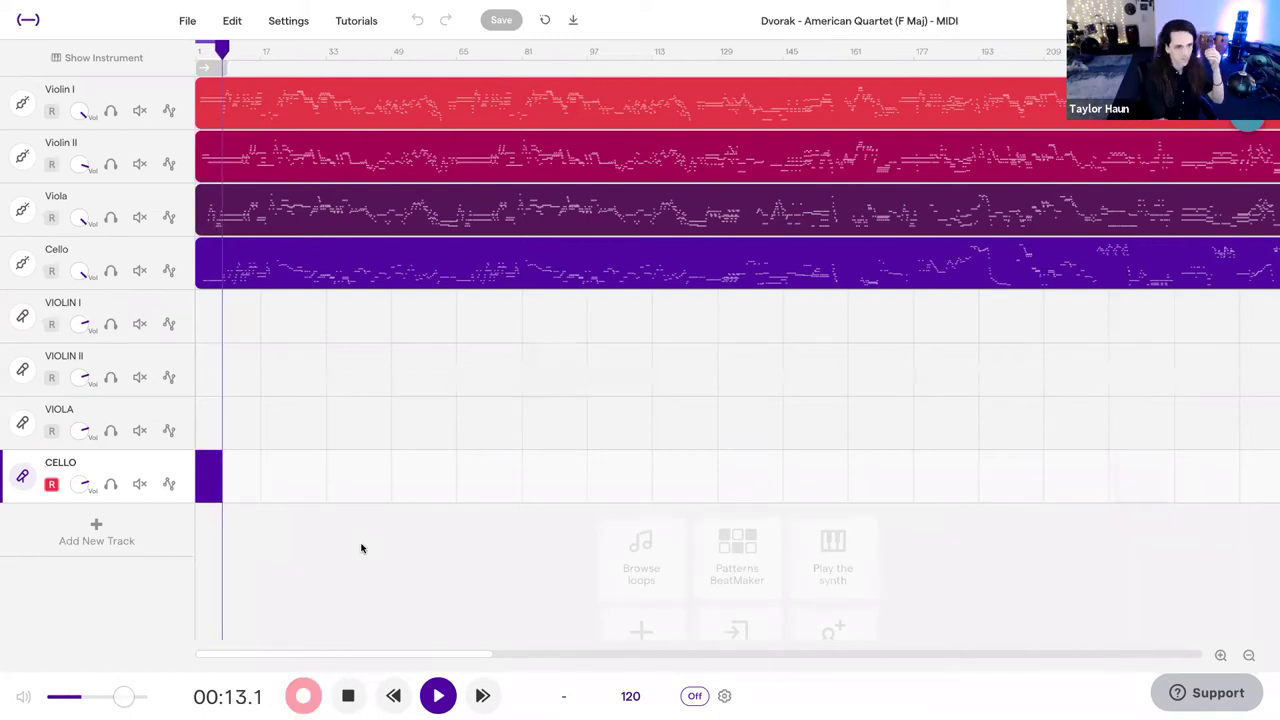
key("space")
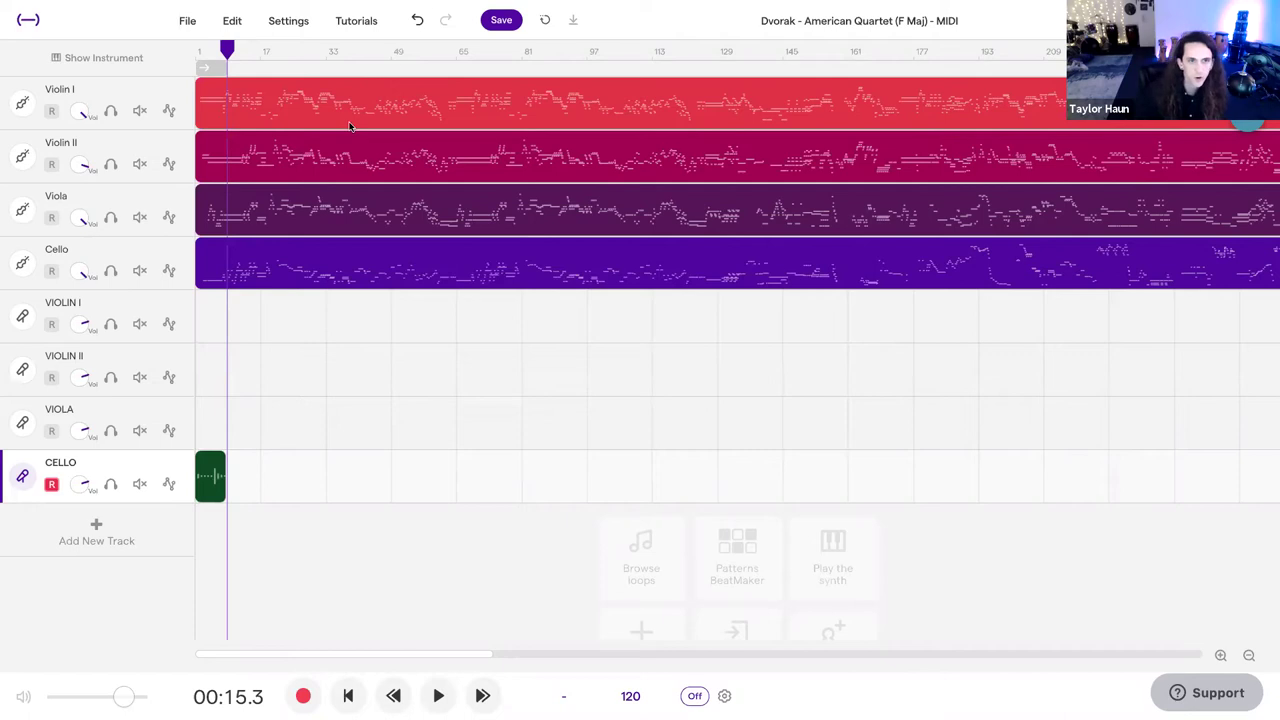
left_click(493, 24)
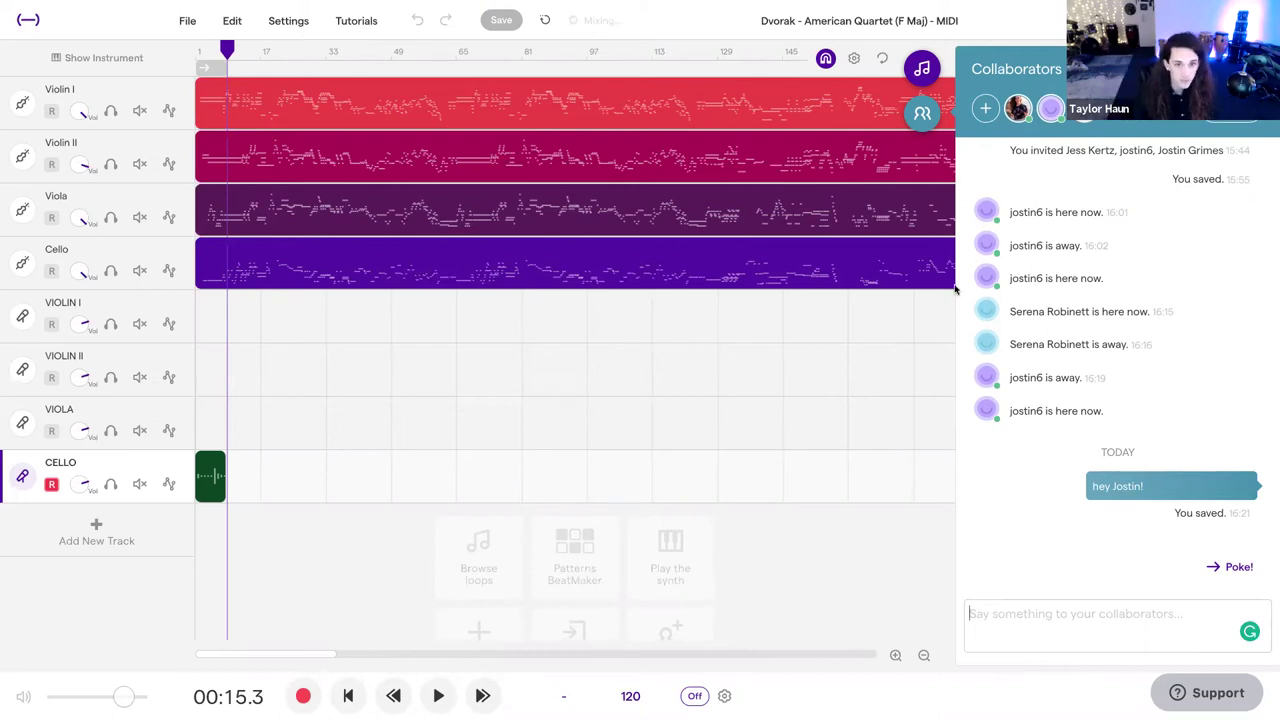
- Try several playhead positions on the VIOLA and CELLO audio tracks, ending at 01:36 on CELLO
left_click(353, 441)
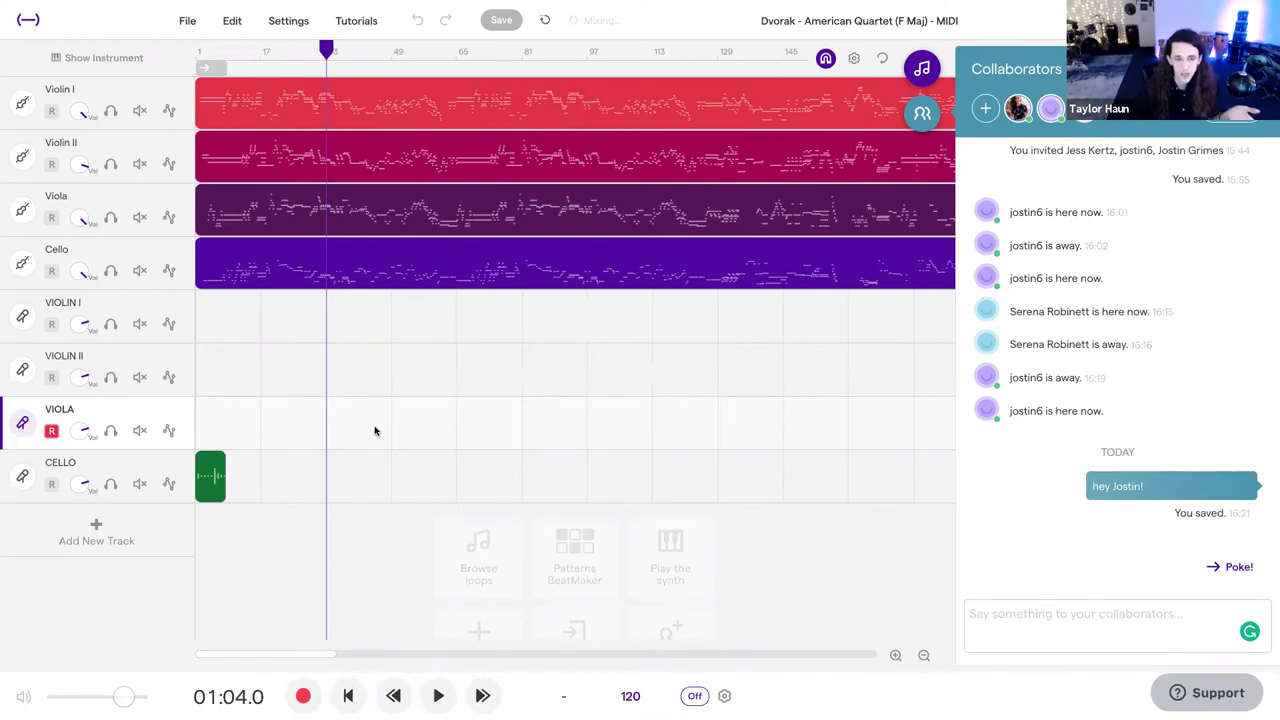
key("Right")
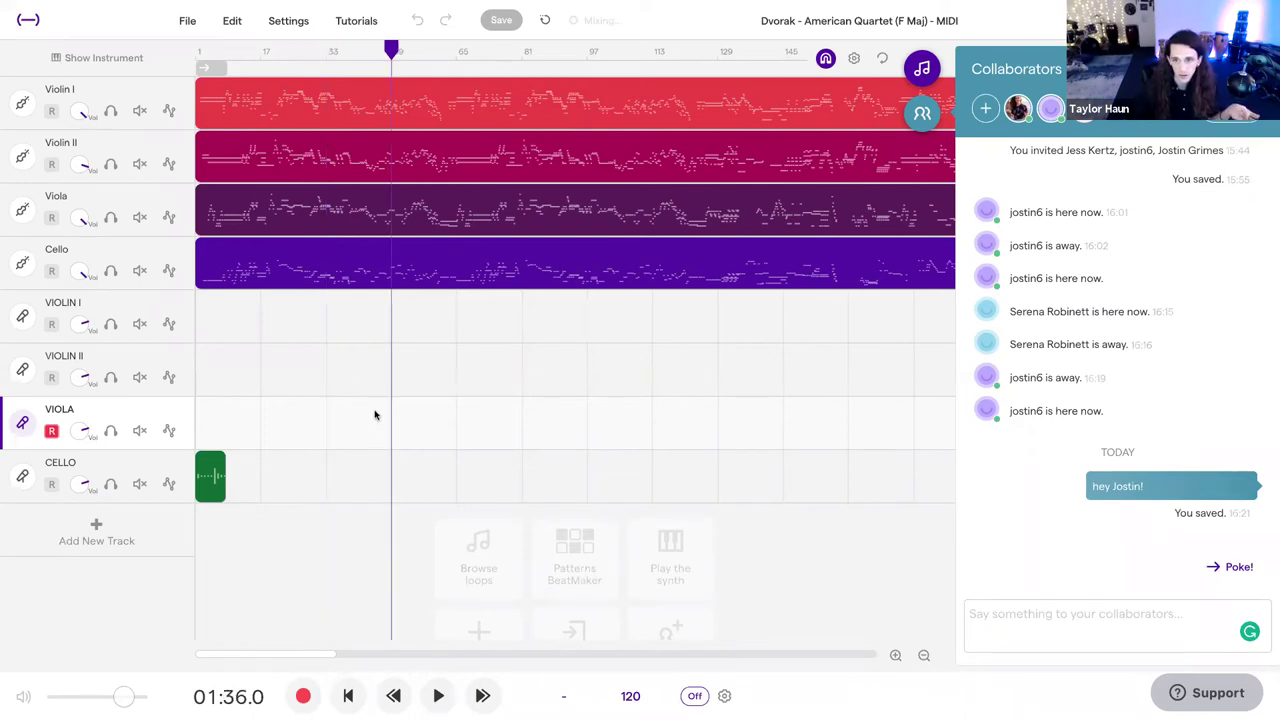
left_click(251, 430)
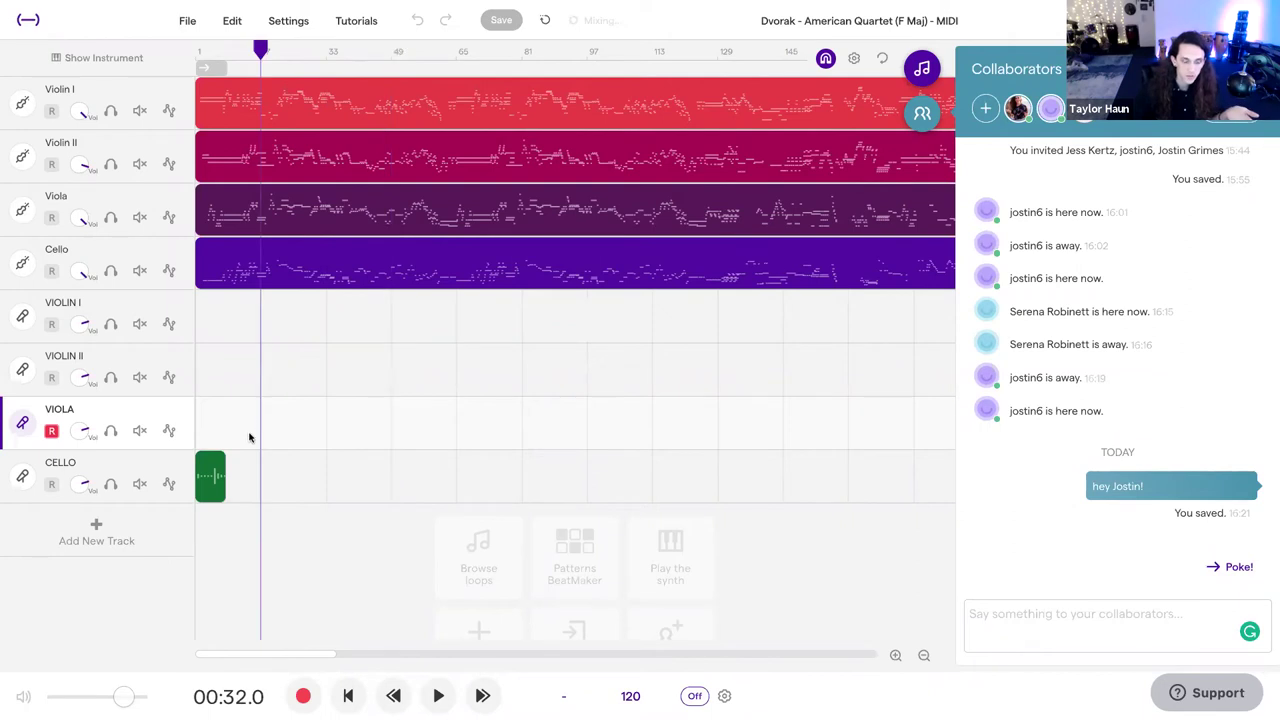
left_click(125, 474)
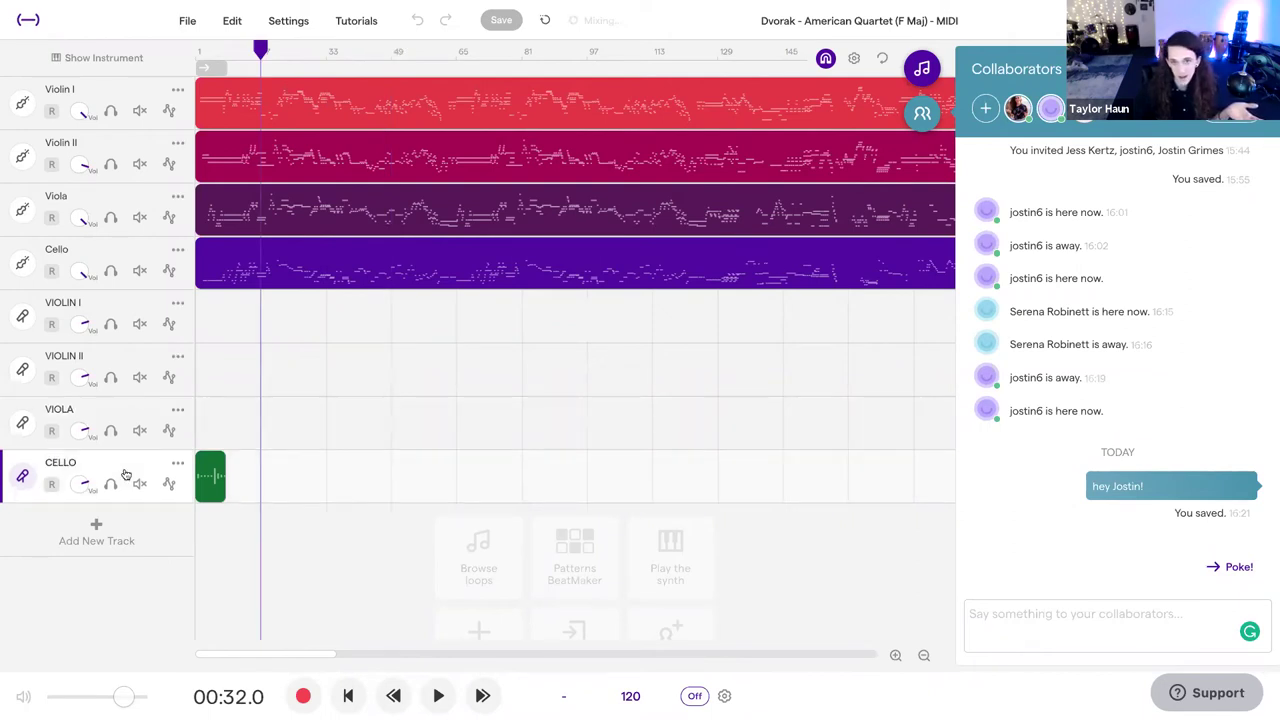
left_click(403, 489)
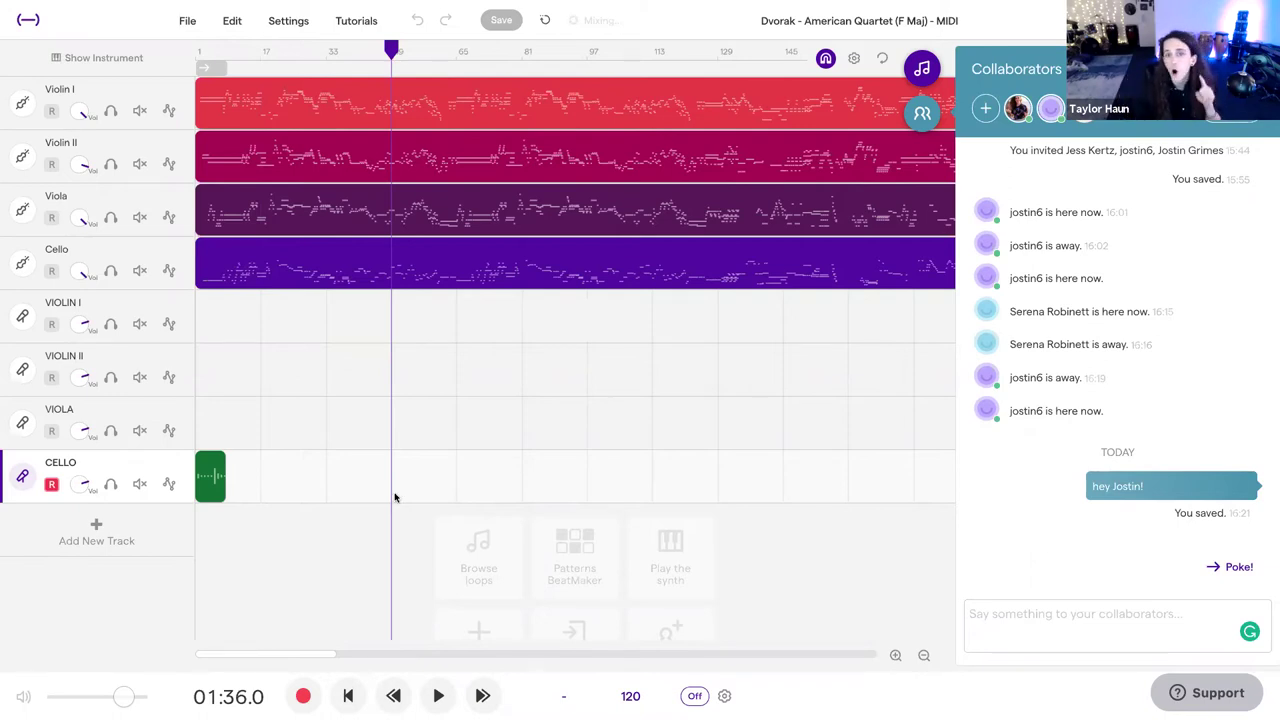
- Select the regions of all four MIDI tracks together, with VIOLIN I as the active track and the playhead at 01:04
left_click(466, 341)
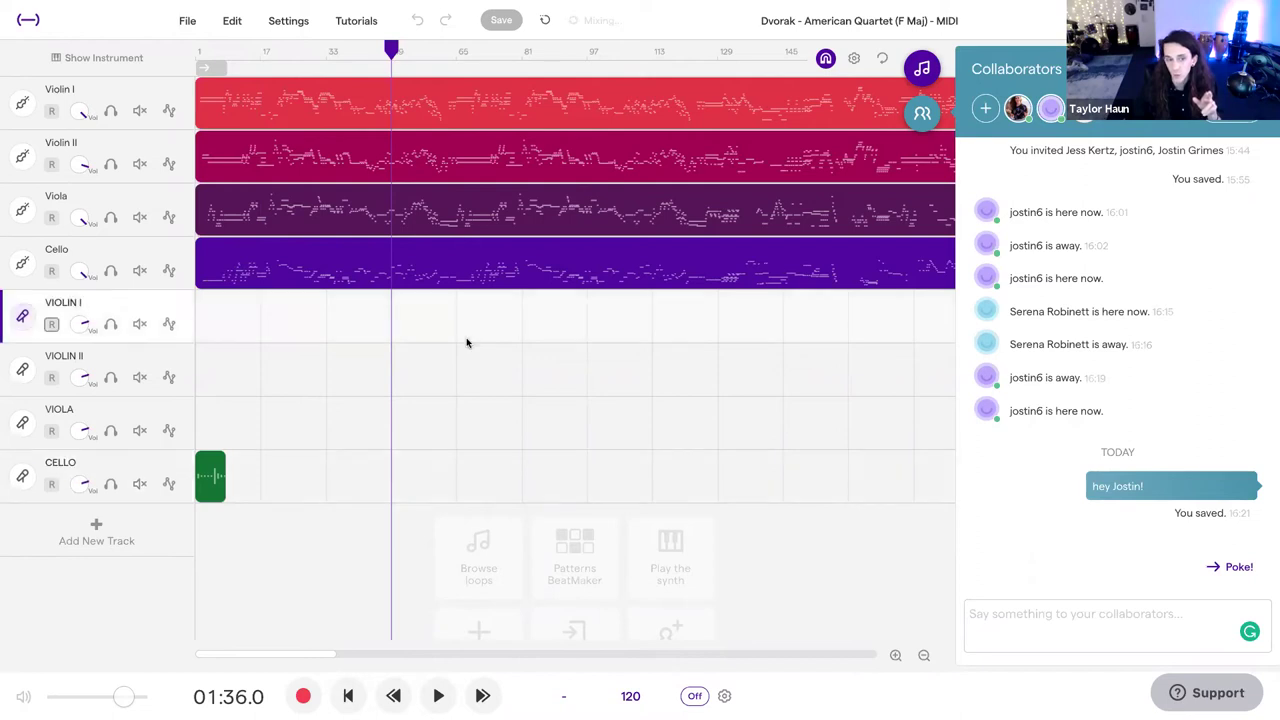
left_click_drag(457, 331, 237, 292)
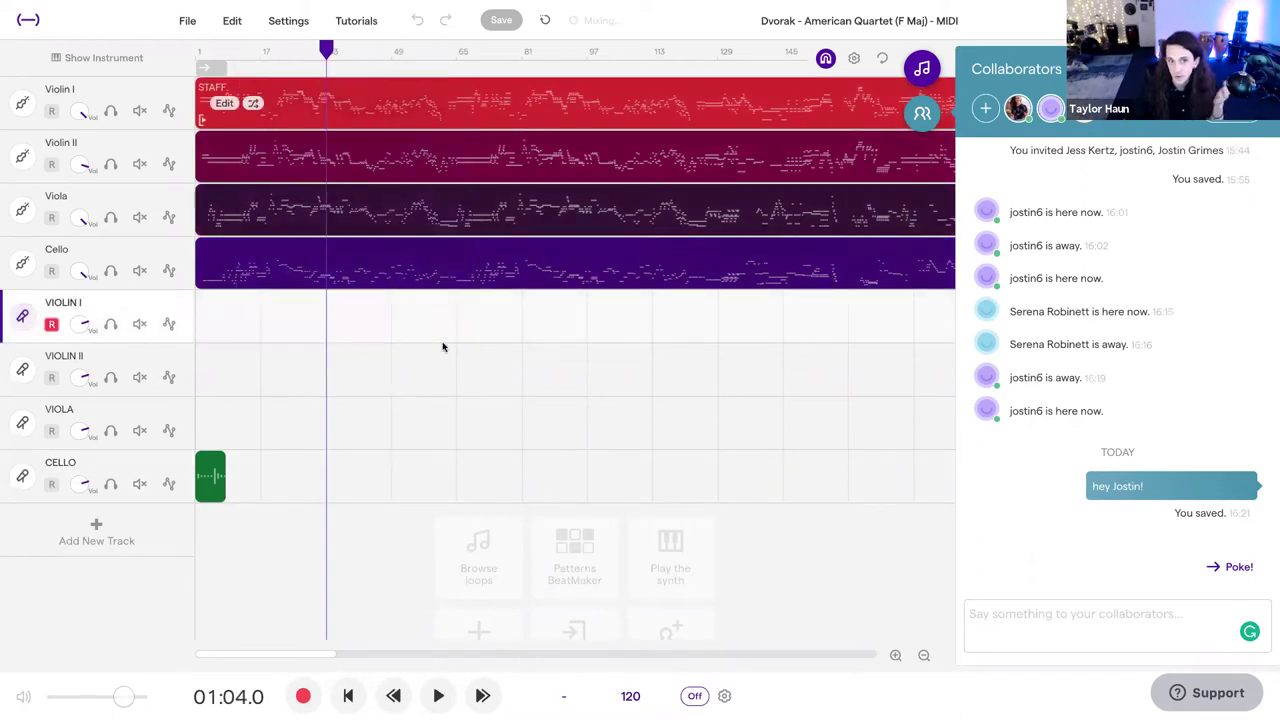
left_click_drag(443, 347, 300, 272)
left_click_drag(409, 366, 275, 93)
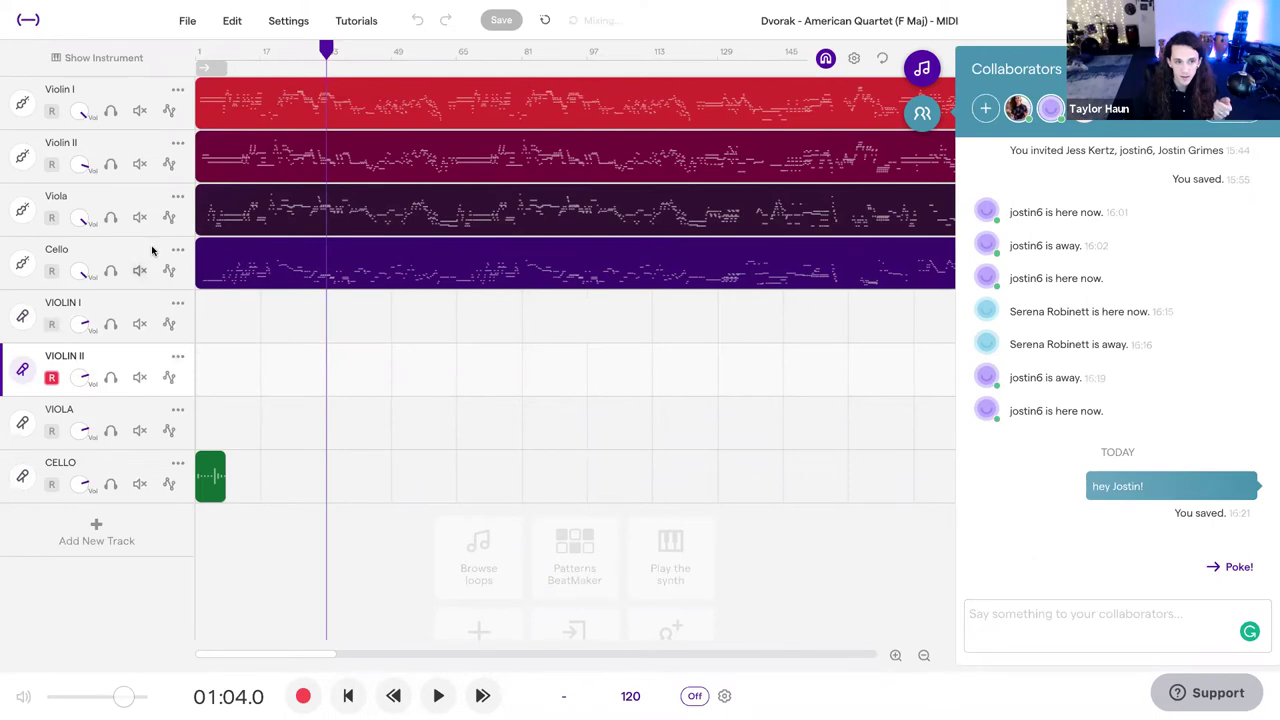
left_click_drag(380, 340, 323, 102)
left_click(323, 102)
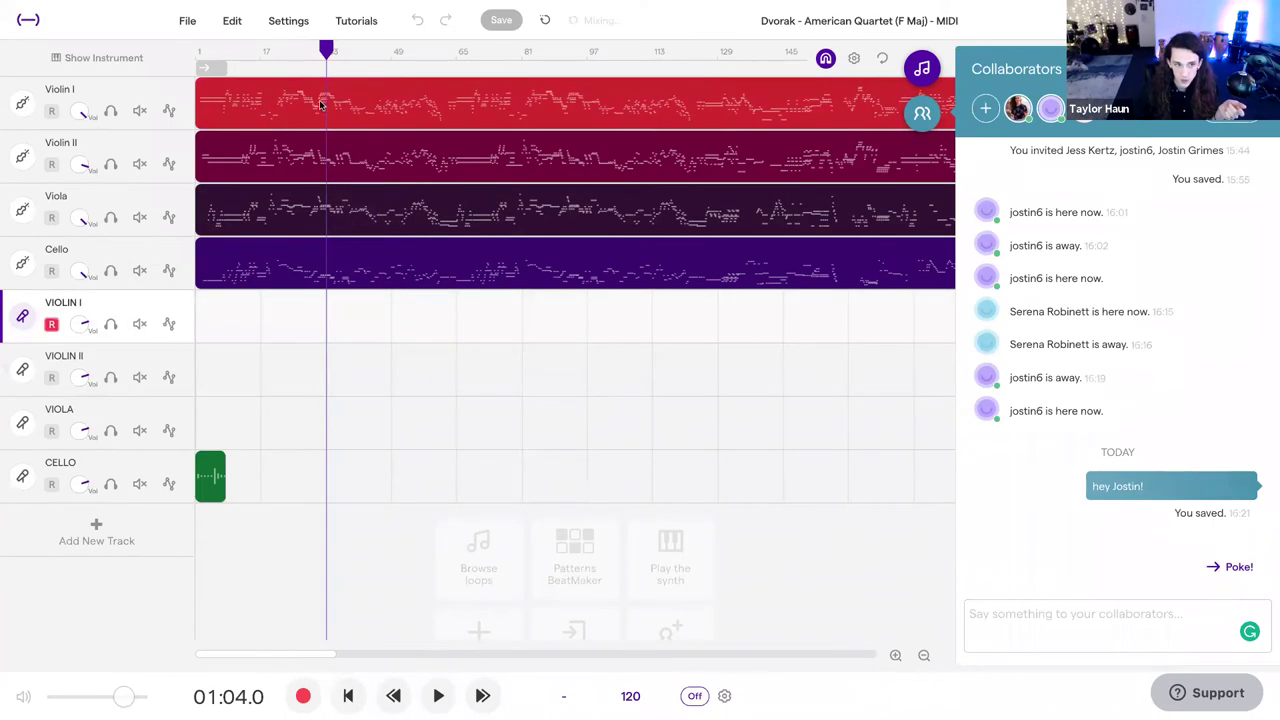
- Solo the MIDI Cello track and arm the CELLO audio track for recording, leaving the audio track unsoloed
left_click(111, 272)
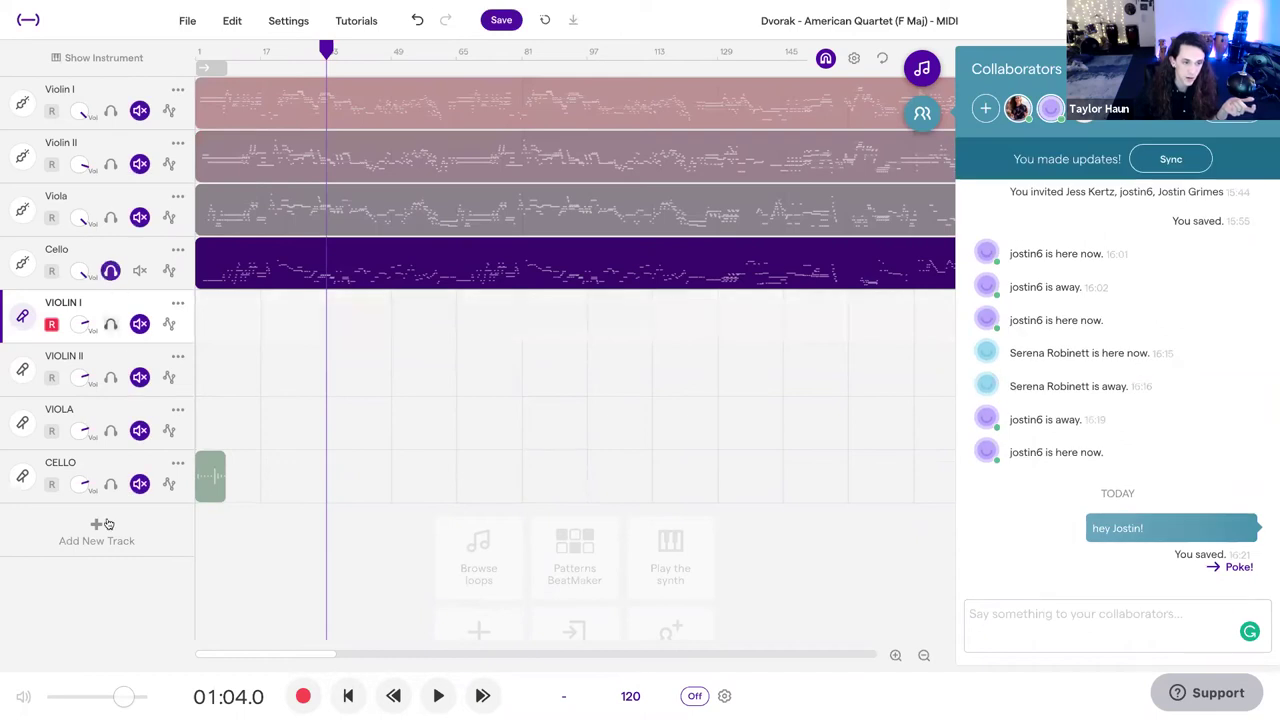
left_click(111, 486)
left_click(52, 485)
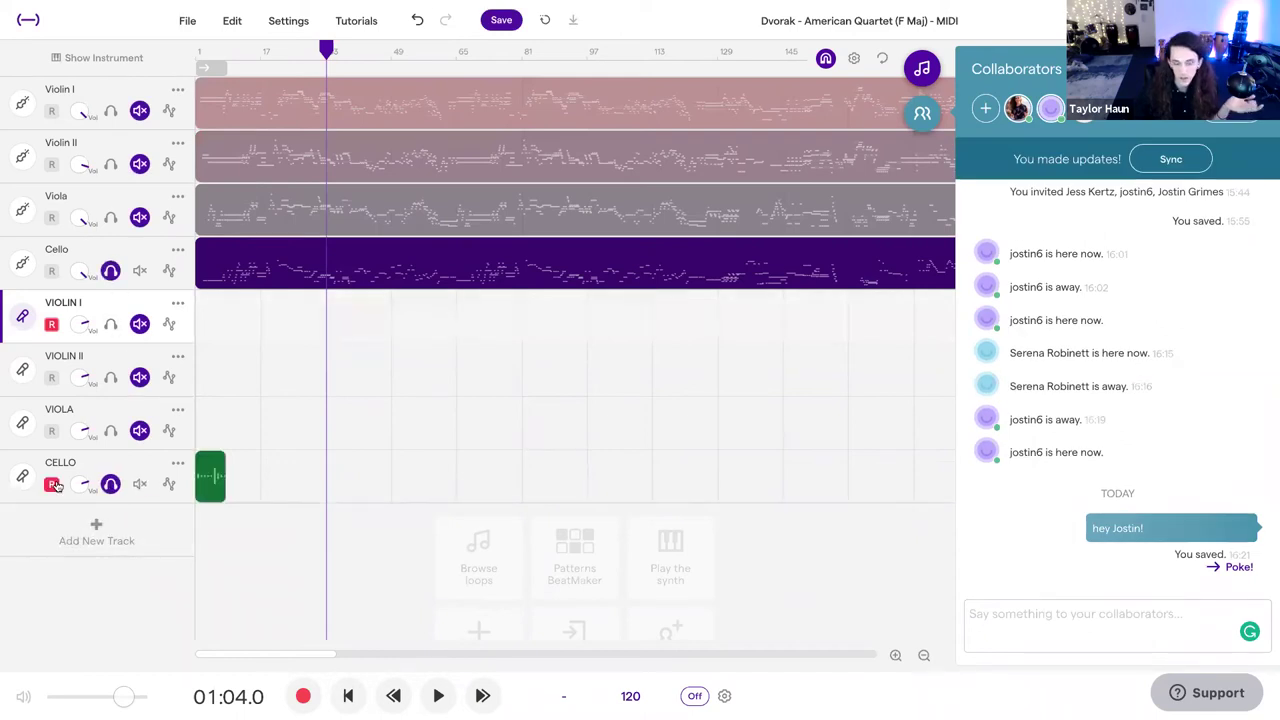
left_click(111, 484)
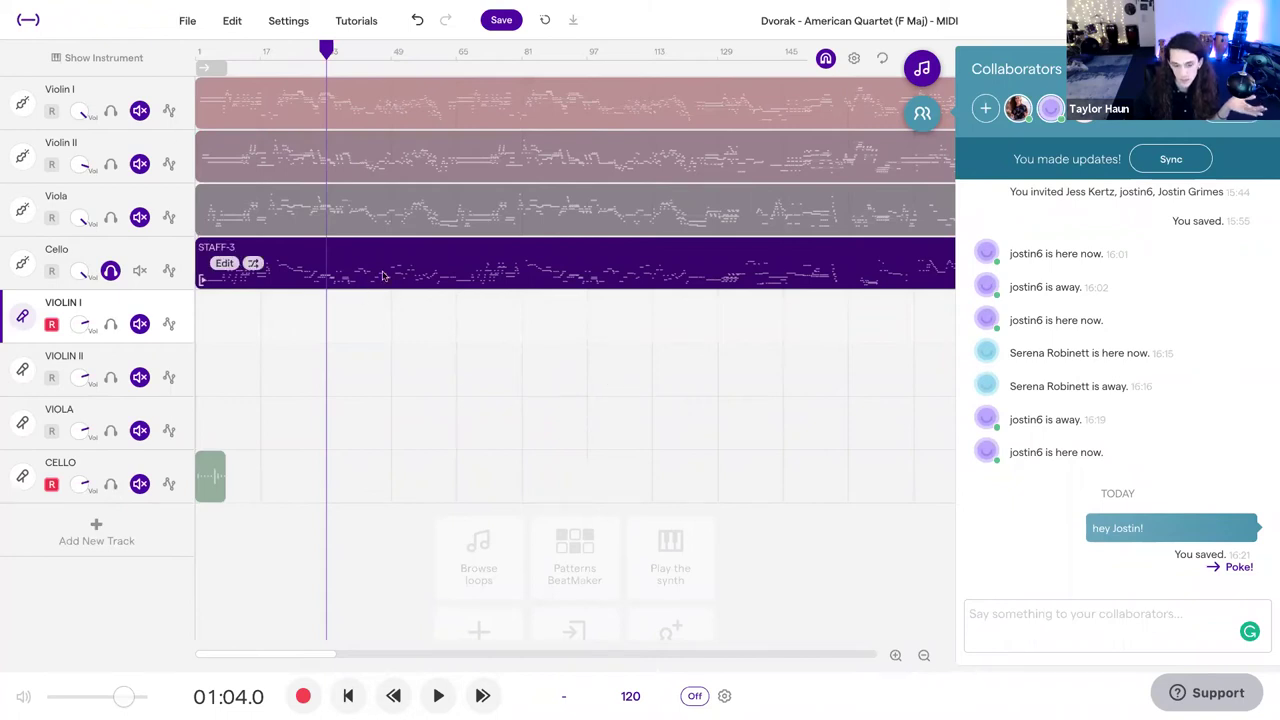
- Switch the metronome on and back off, and remove the solo from the MIDI Cello track
left_click(695, 697)
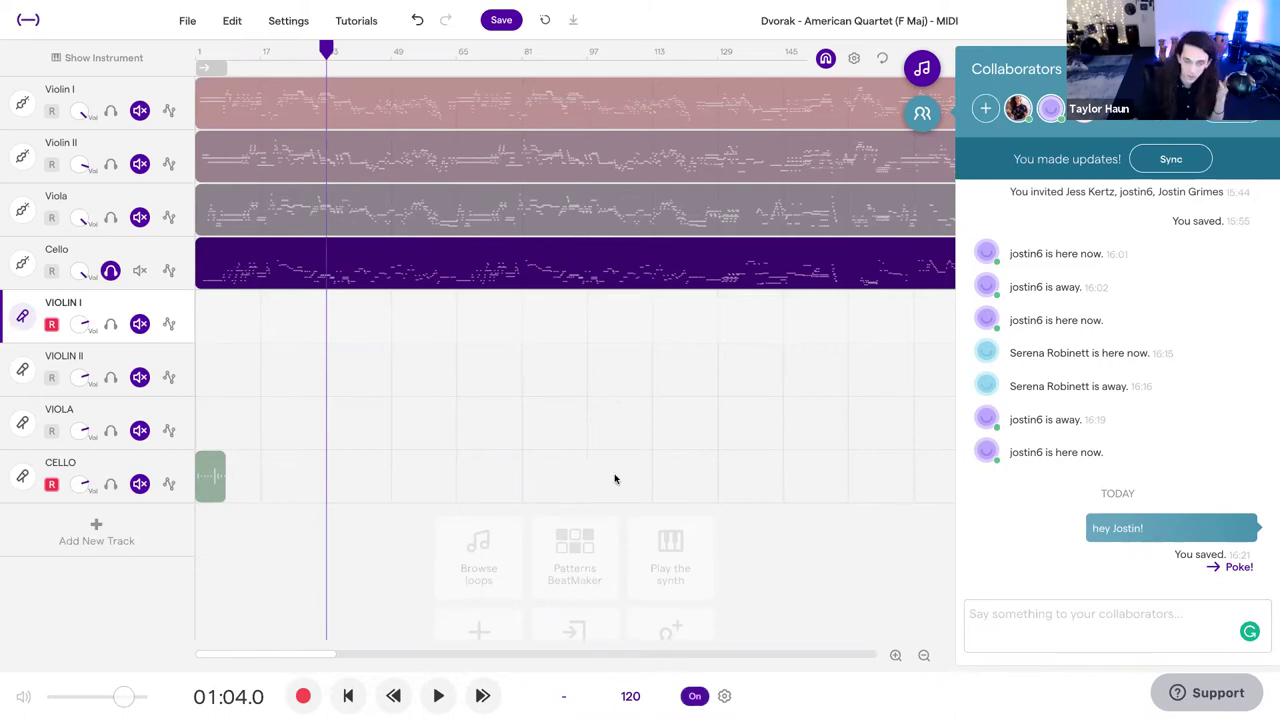
left_click(695, 697)
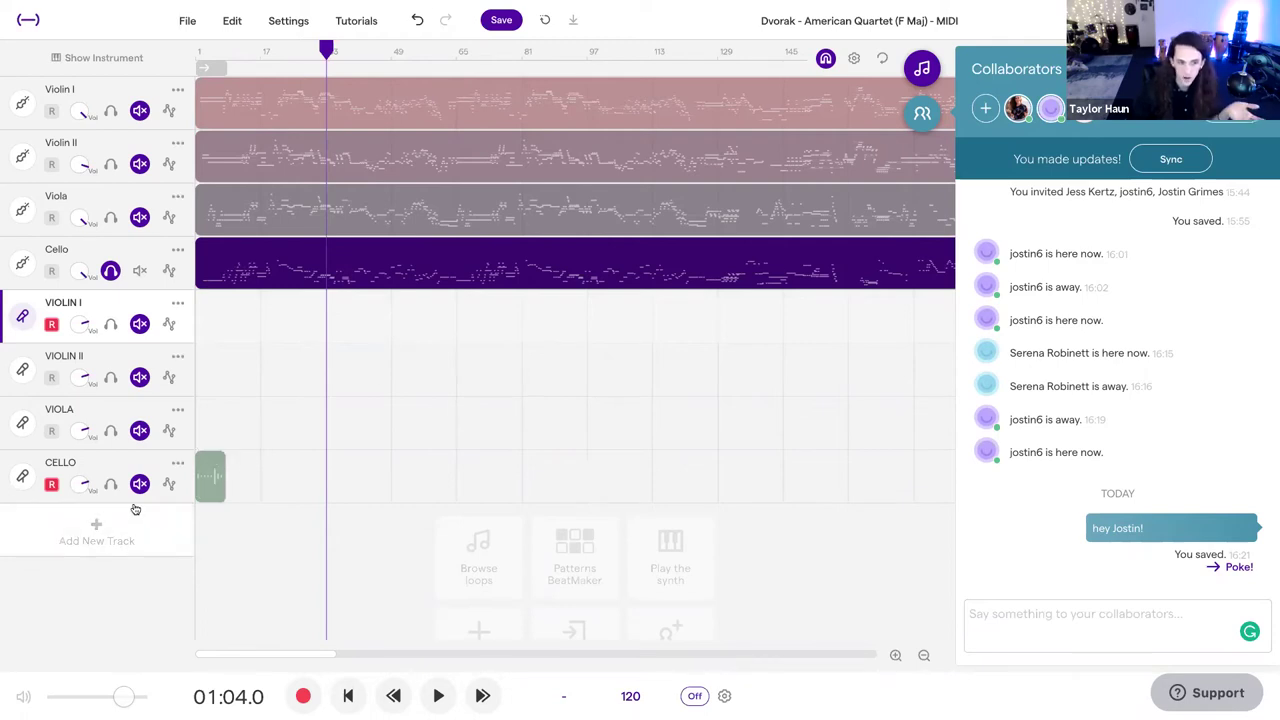
left_click(109, 271)
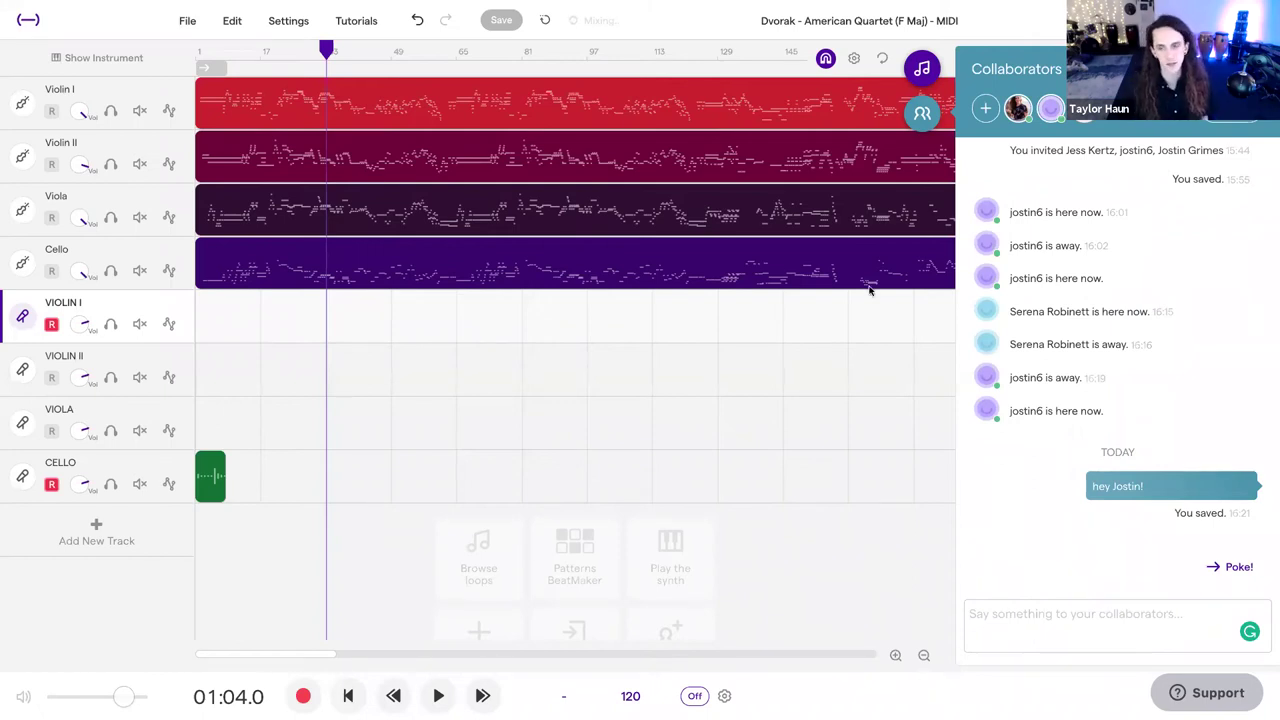
- View the project's list of previous versions in Time Restore and close it without opening one
left_click(180, 21)
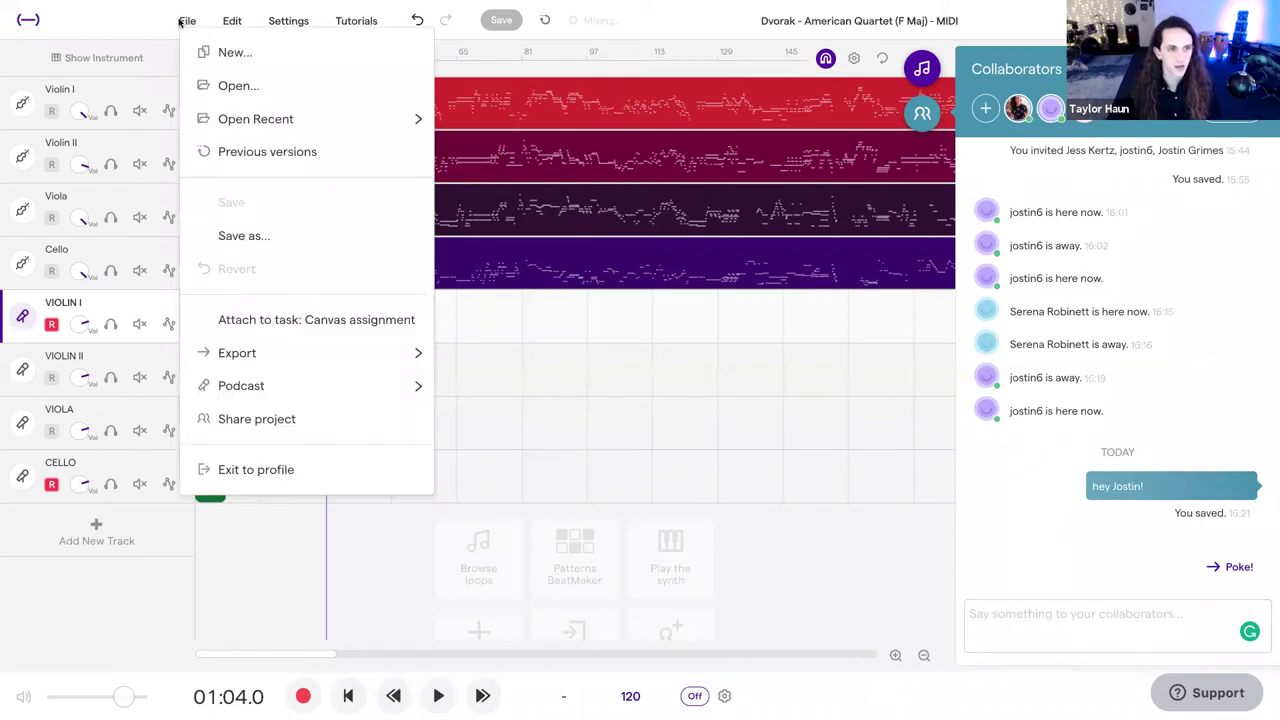
left_click(266, 156)
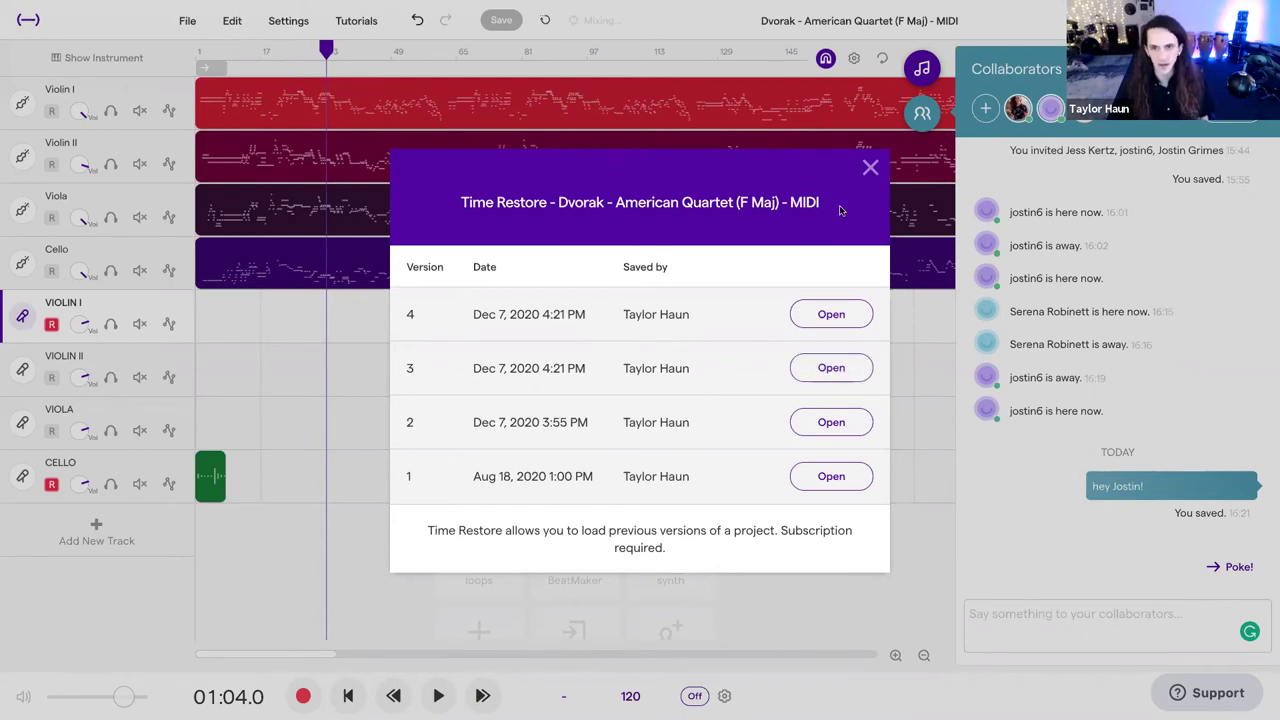
left_click(870, 168)
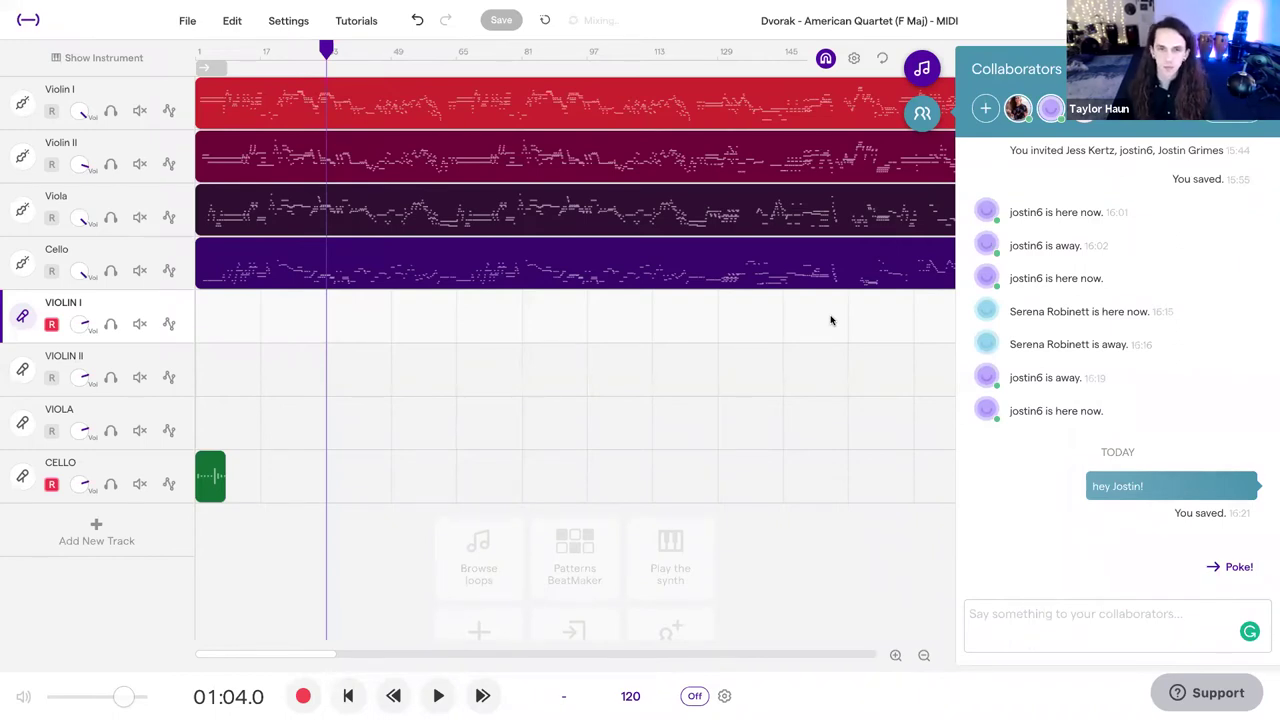
- Hide the collaborators panel, place the playhead at 02:40 and close the Dvorak American Quartet project
left_click(922, 118)
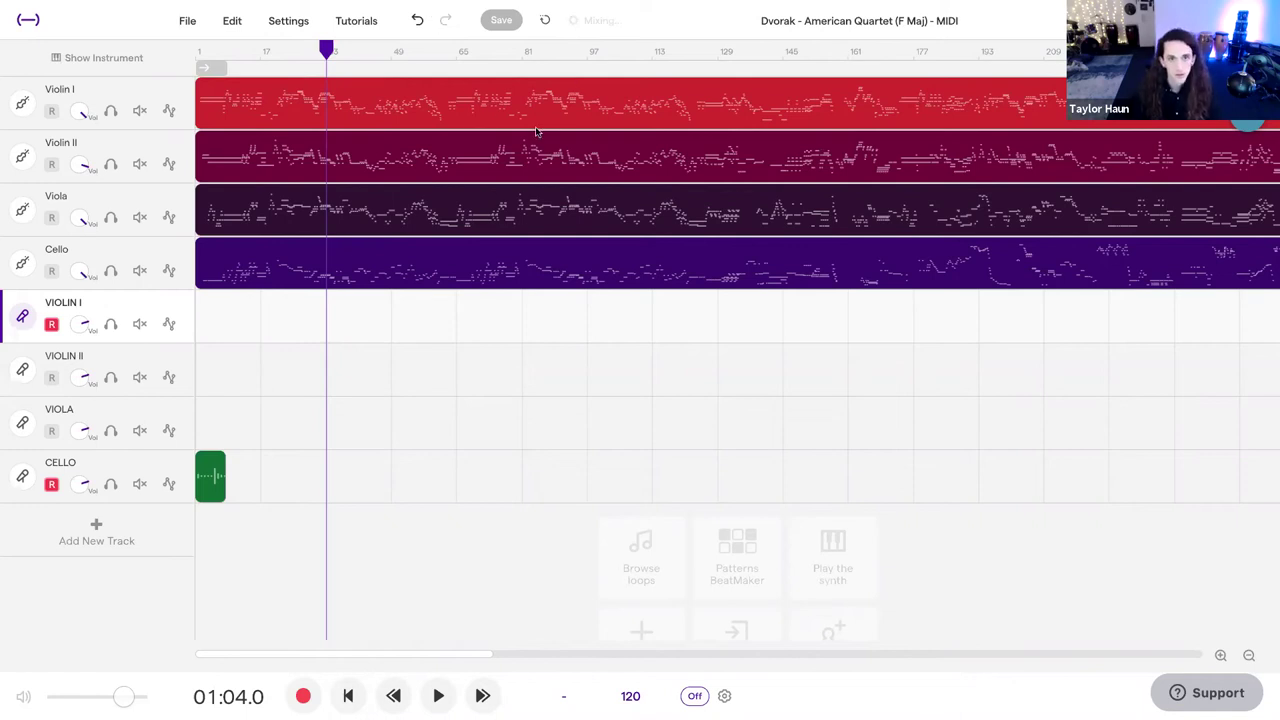
left_click(524, 315)
mouse_move(528, 47)
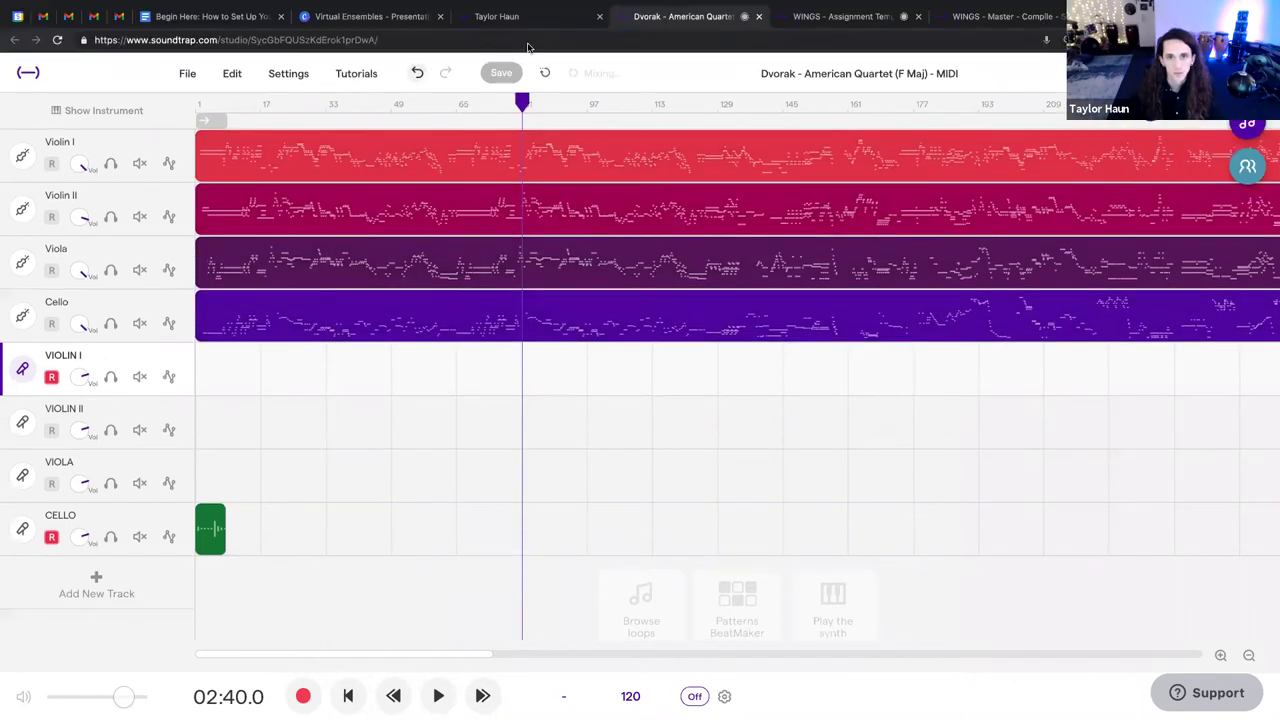
left_click(758, 20)
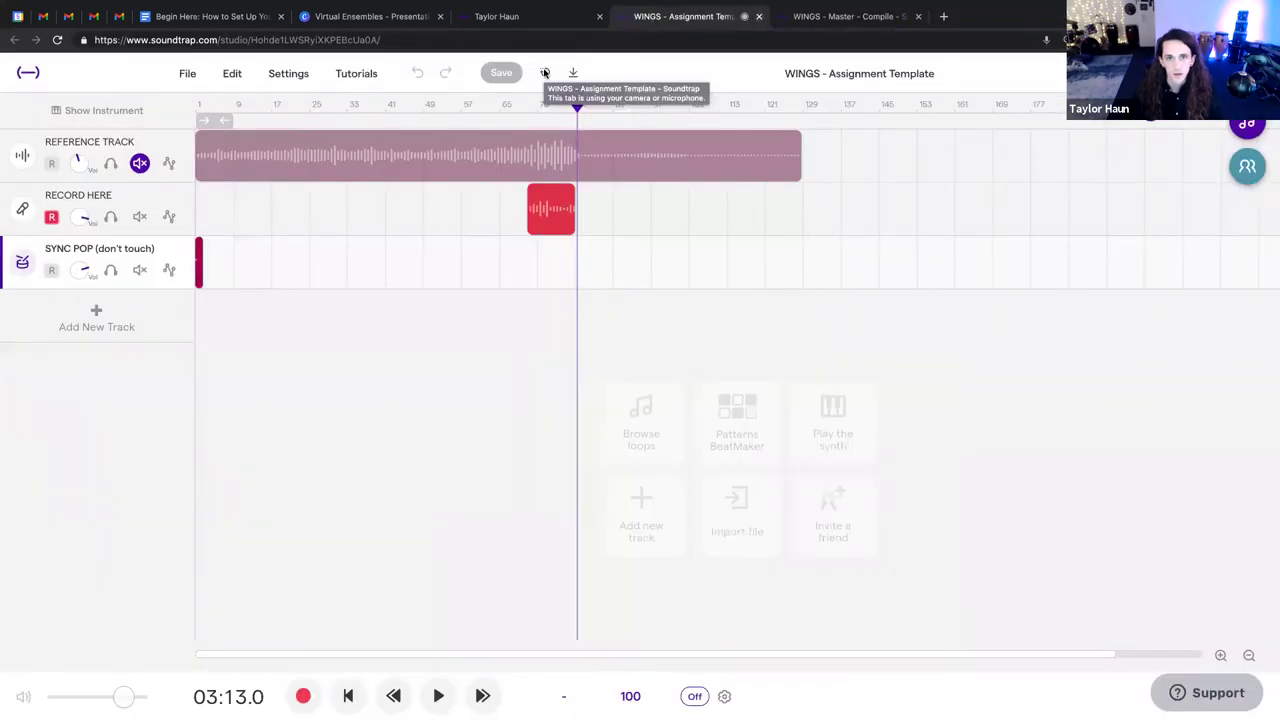
- Switch to the Soundtrap profile's project list and look through the Assignment Dec 7: WINGS - Assignment Template folder
left_click(512, 20)
left_click(1179, 435)
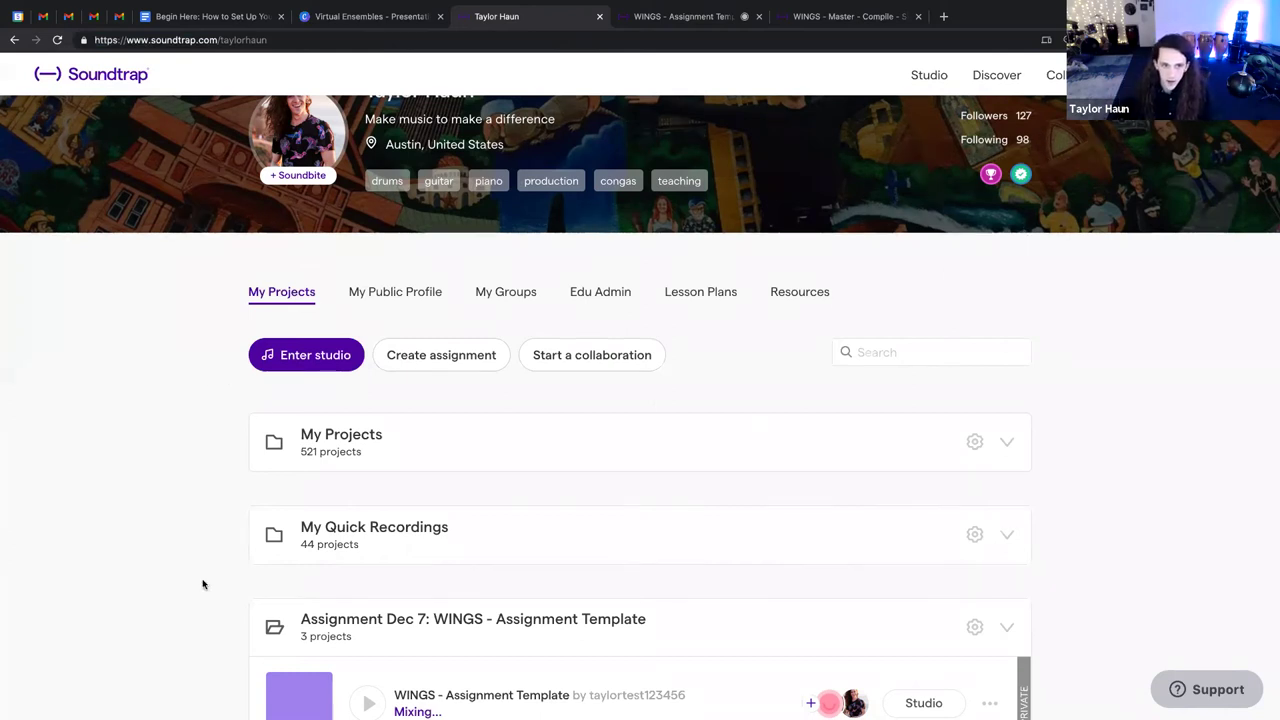
scroll(63, 469, "down", 1)
scroll(114, 451, "up", 2)
scroll(127, 441, "down", 3)
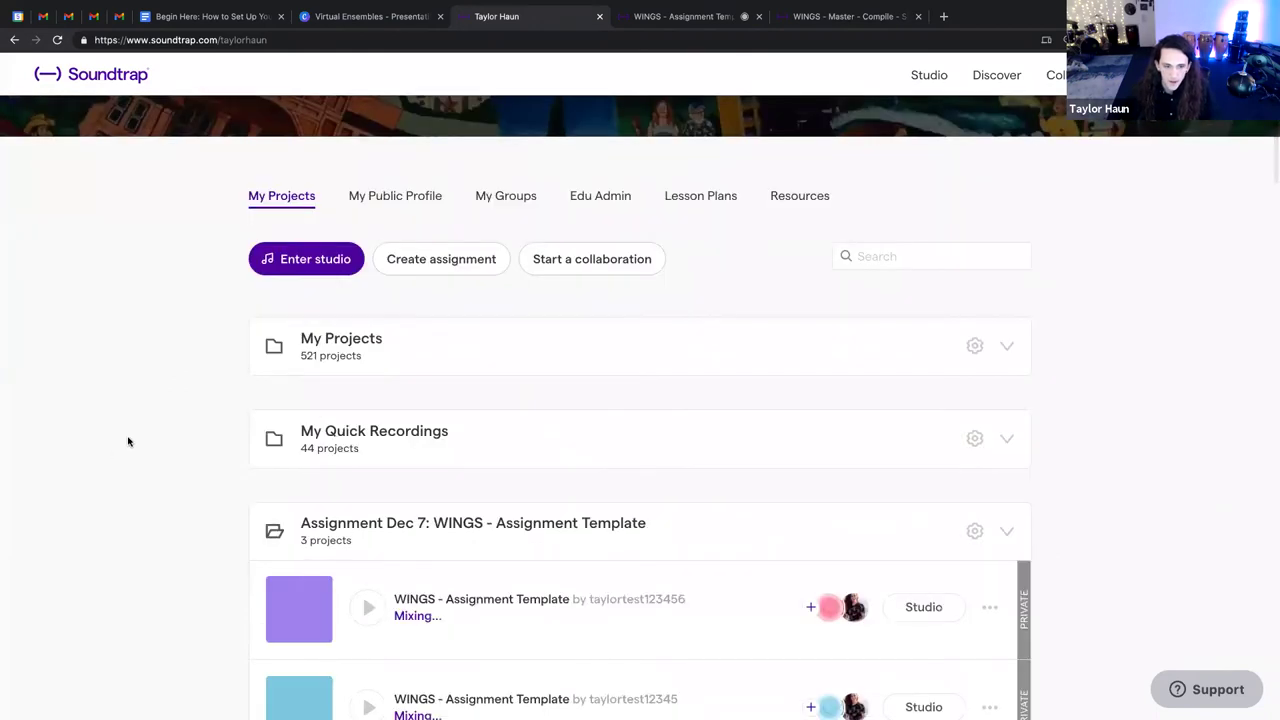
scroll(177, 409, "down", 1)
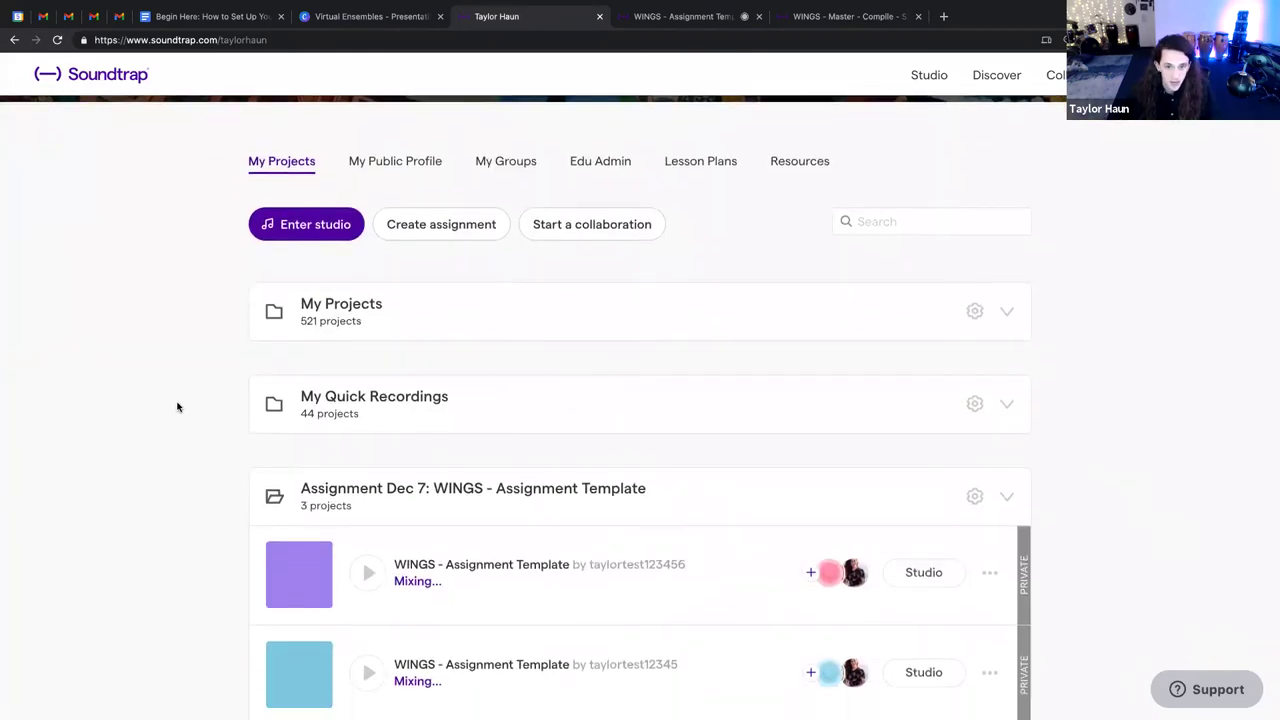
scroll(177, 408, "down", 2)
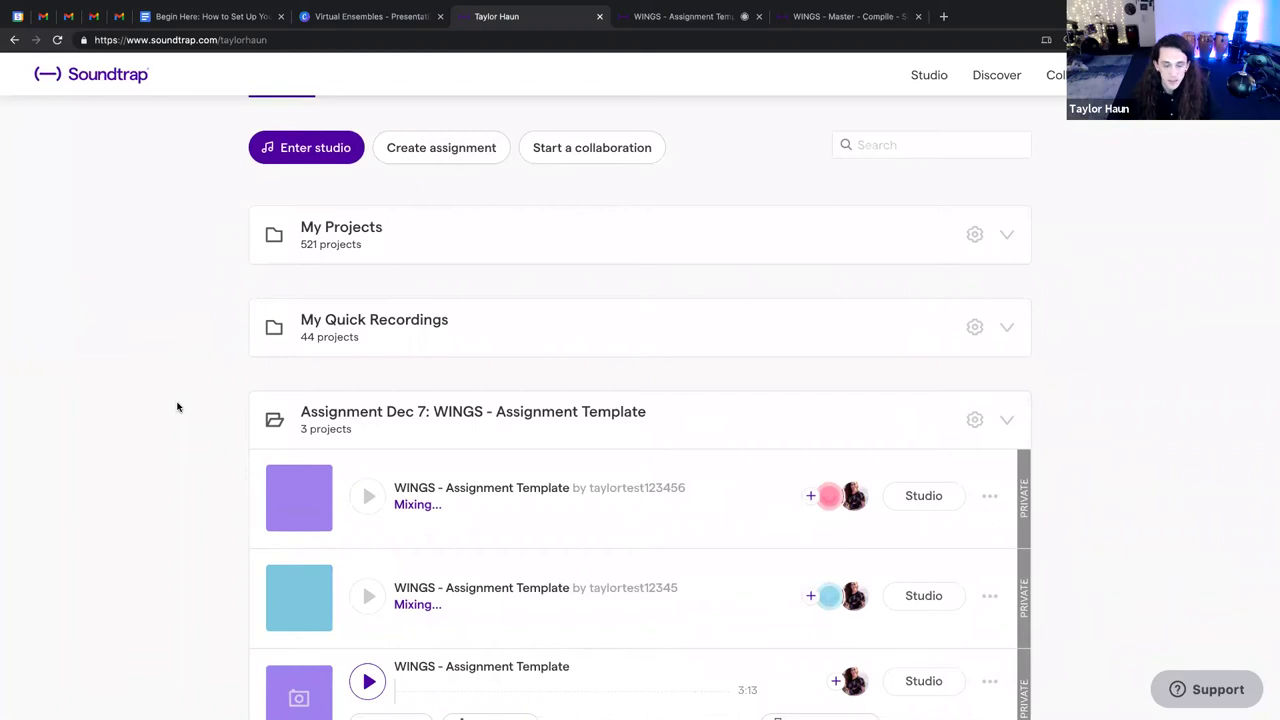
scroll(177, 407, "down", 1)
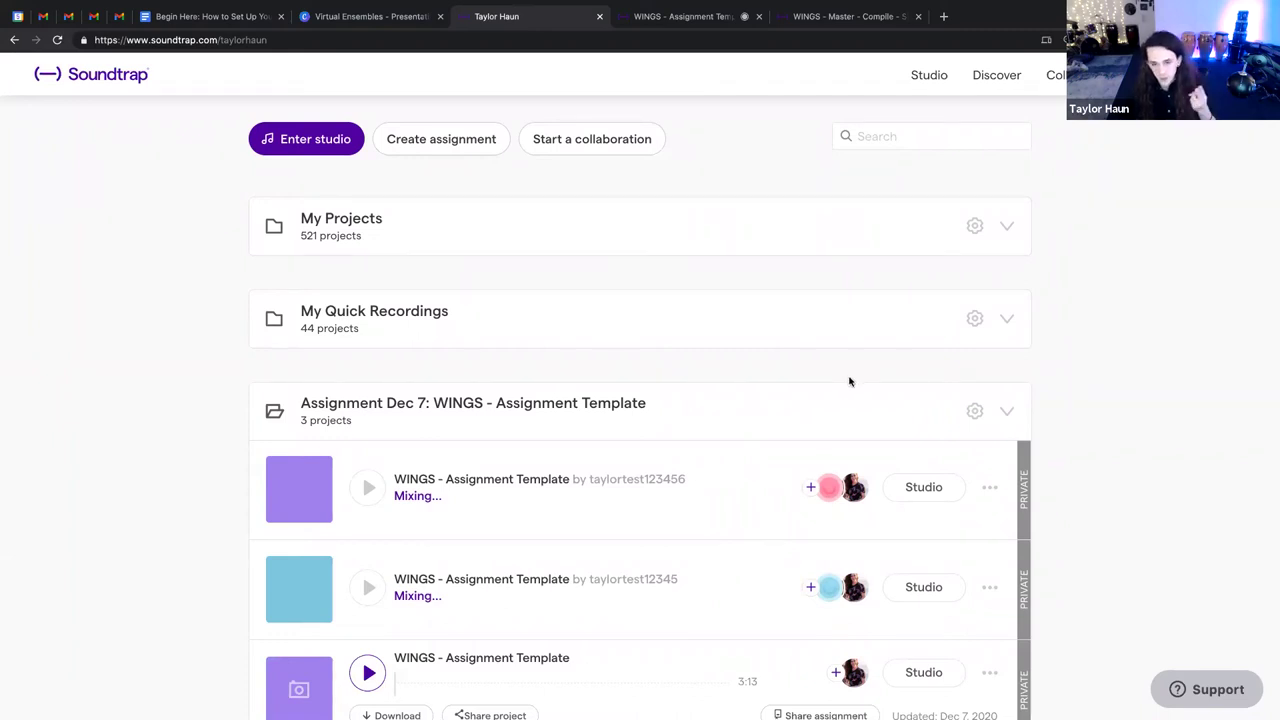
scroll(849, 381, "down", 2)
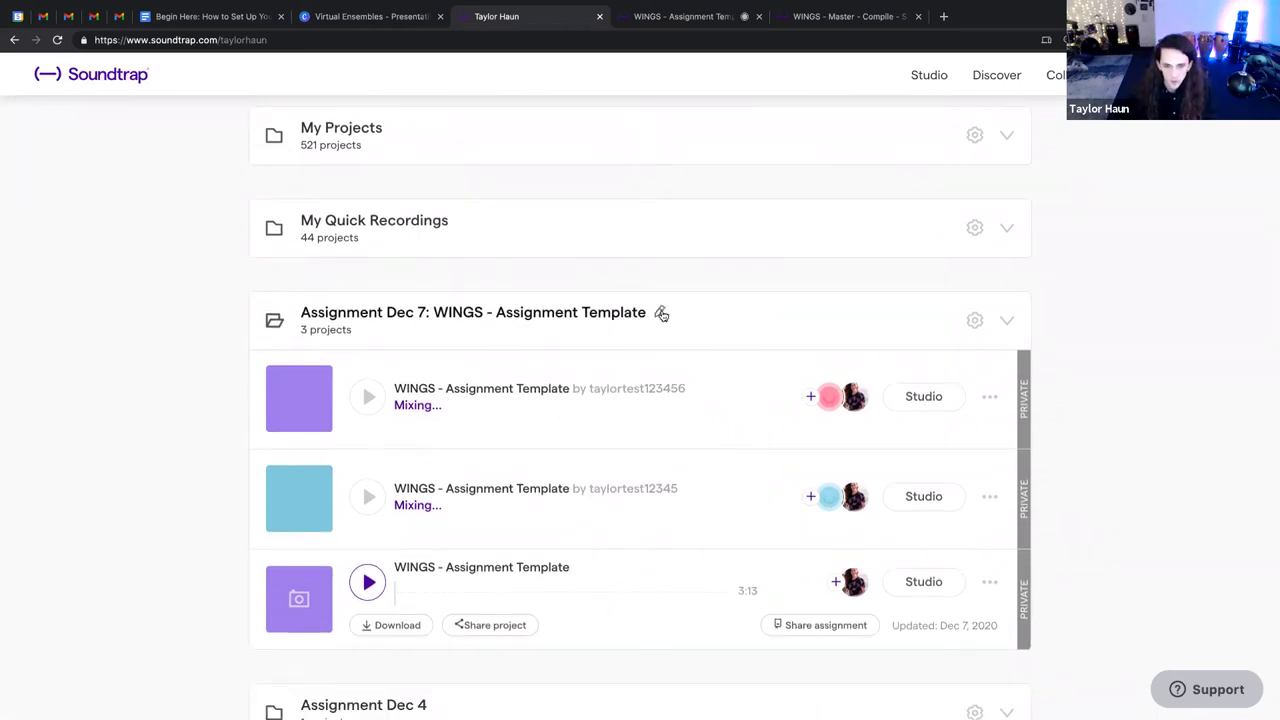
left_click(661, 313)
left_click(1004, 322)
left_click(1004, 322)
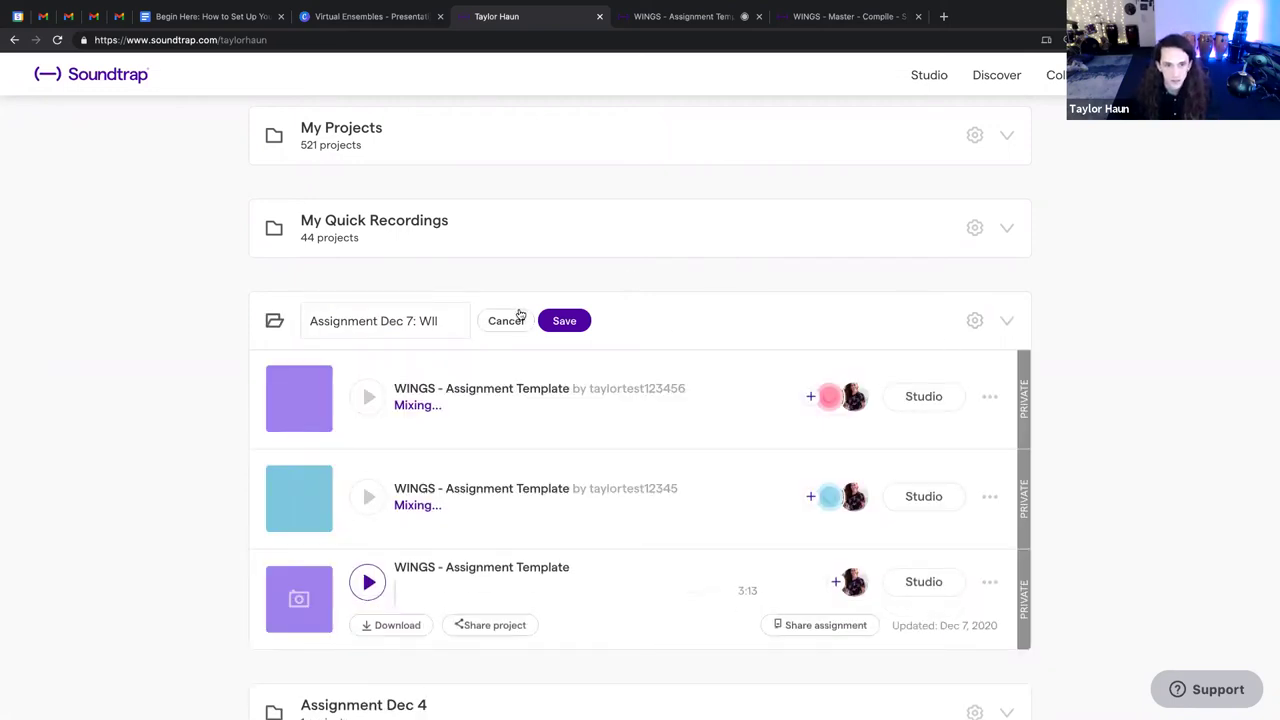
left_click(564, 320)
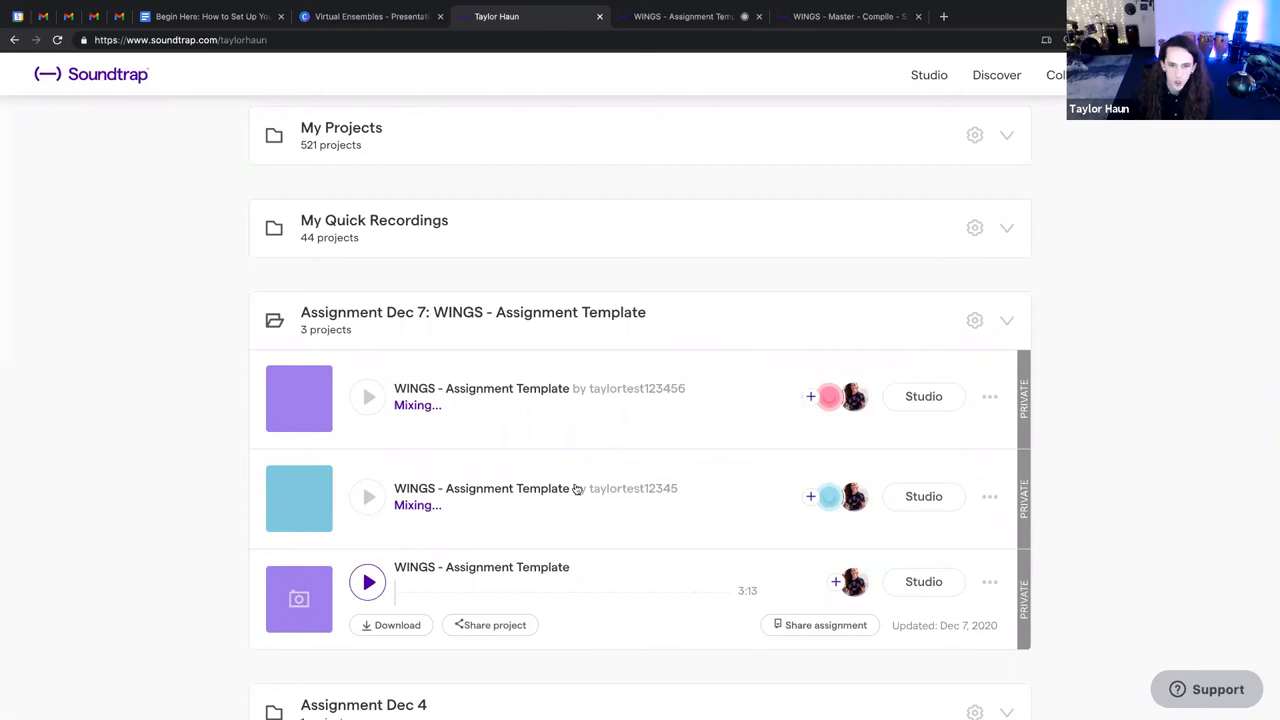
- Look over the student copies and the original project in the Assignment Dec 7: WINGS - Assignment Template folder
left_click(497, 390)
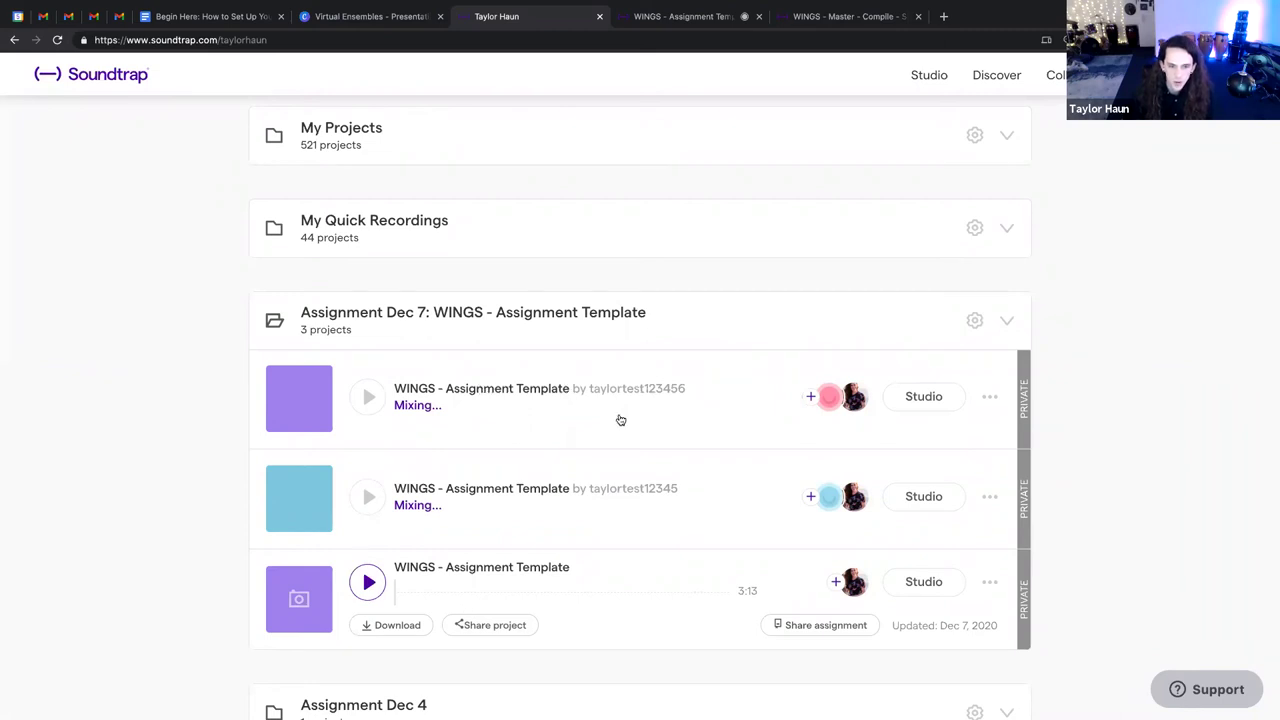
left_click(627, 487)
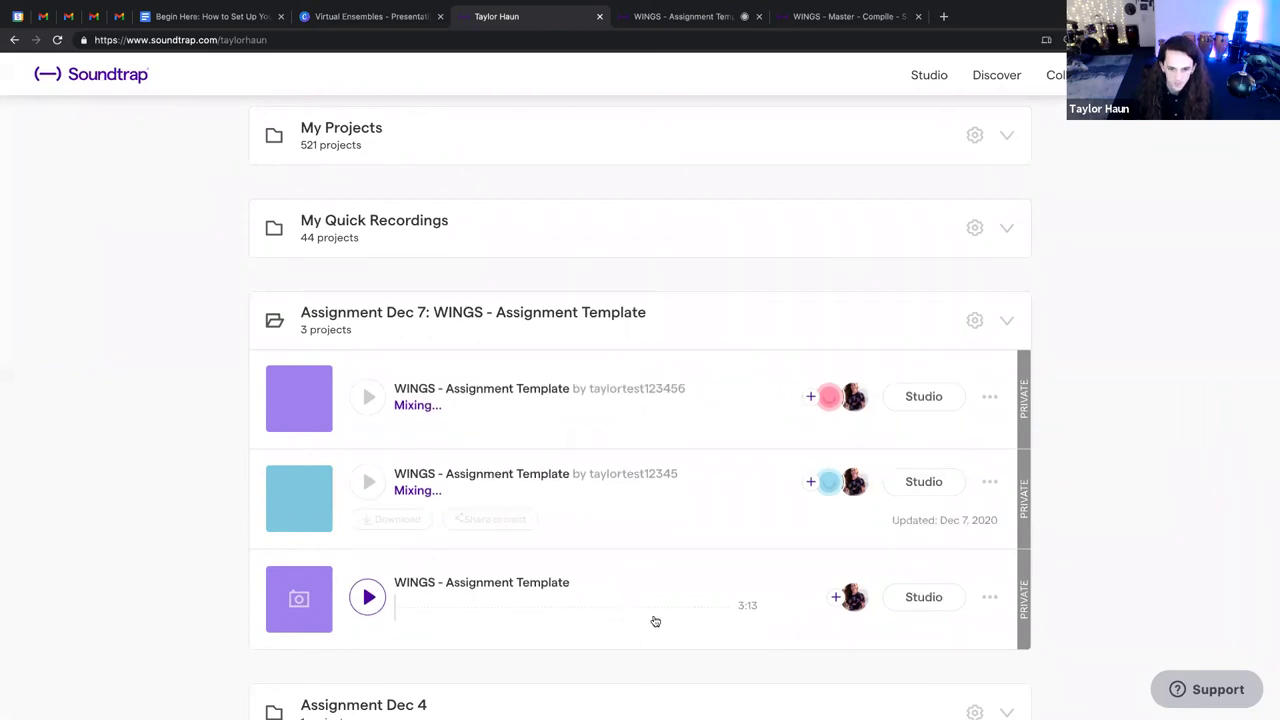
left_click(655, 622)
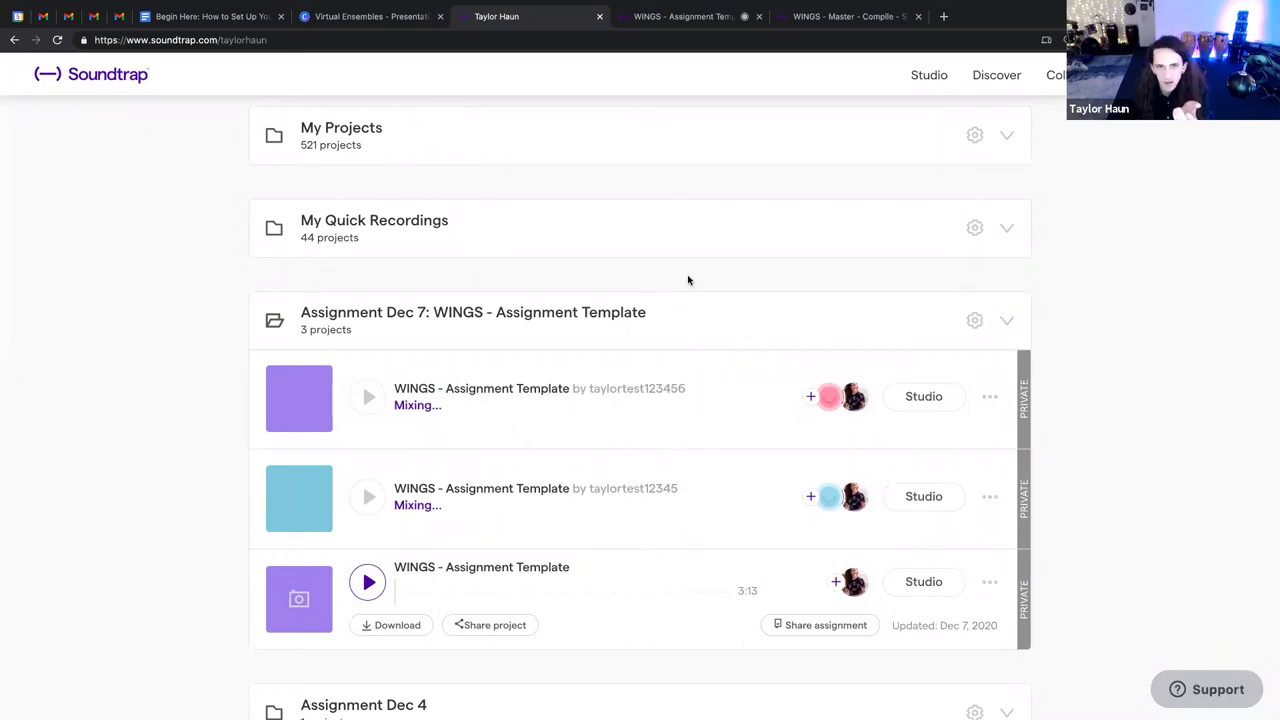
scroll(690, 277, "up", 3)
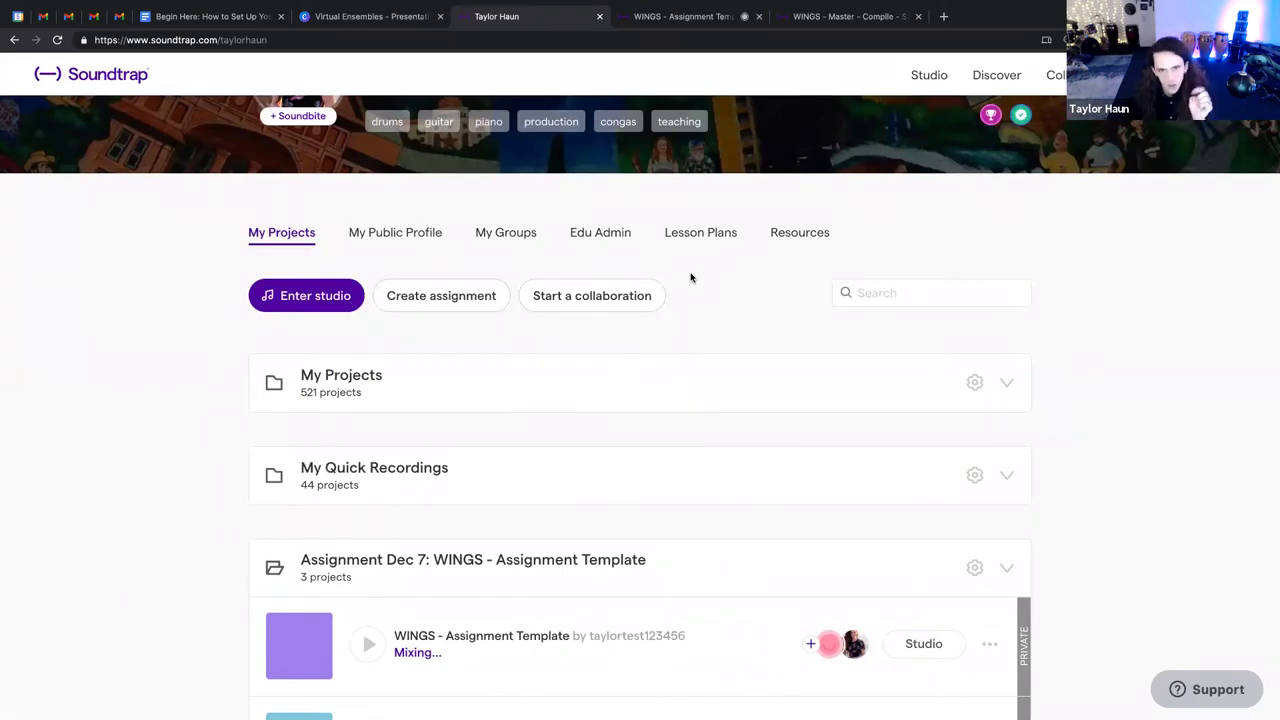
left_click(469, 297)
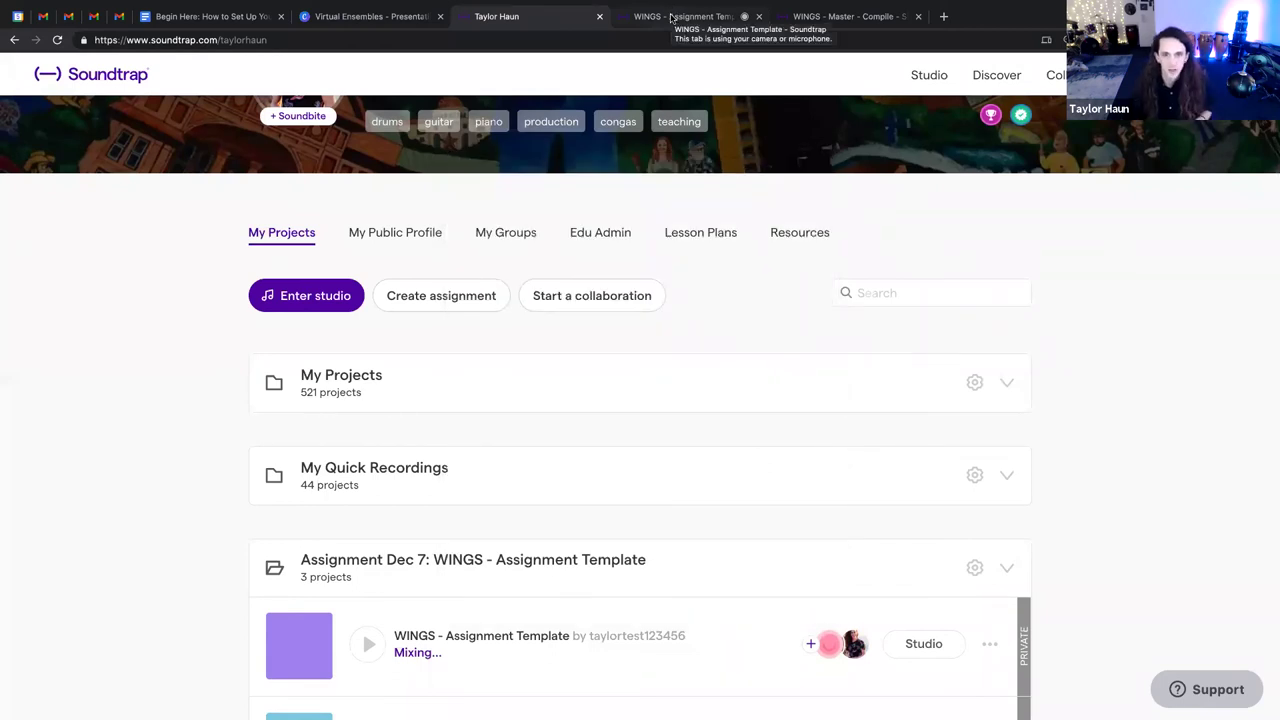
- Switch to the open WINGS - Assignment Template studio project, unmute the REFERENCE TRACK and show the studio in full screen
left_click(672, 17)
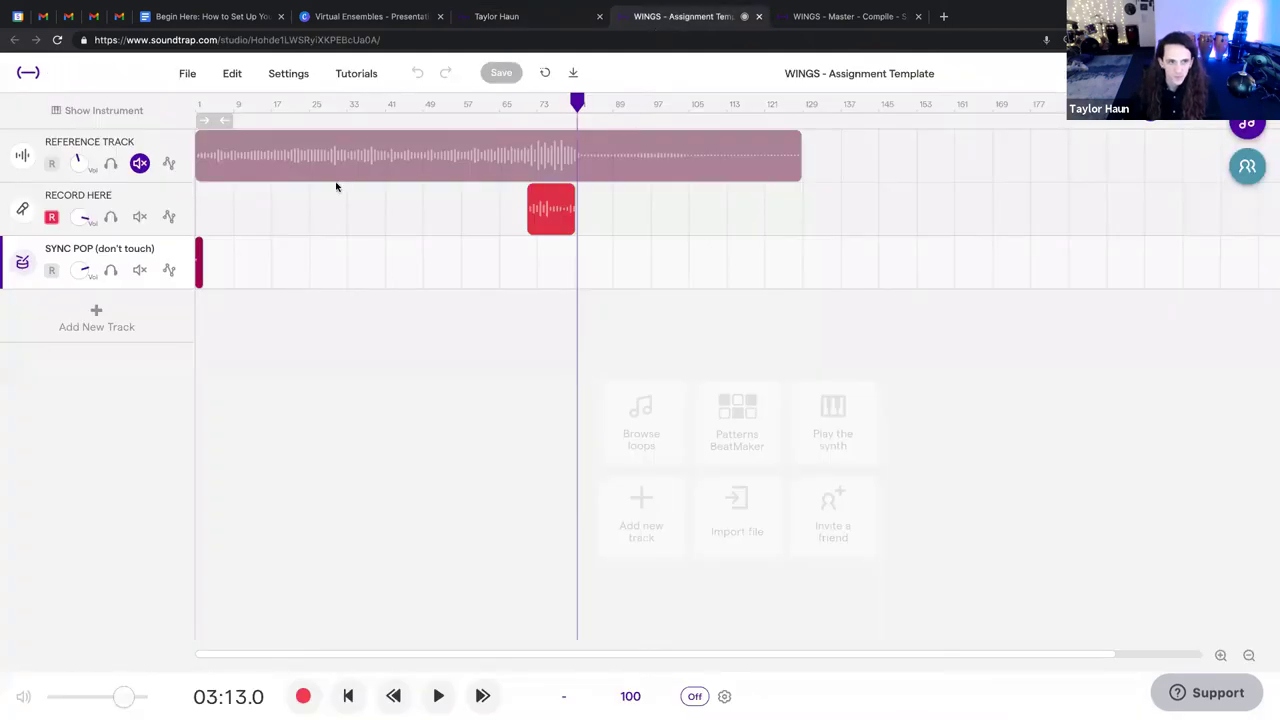
left_click(141, 164)
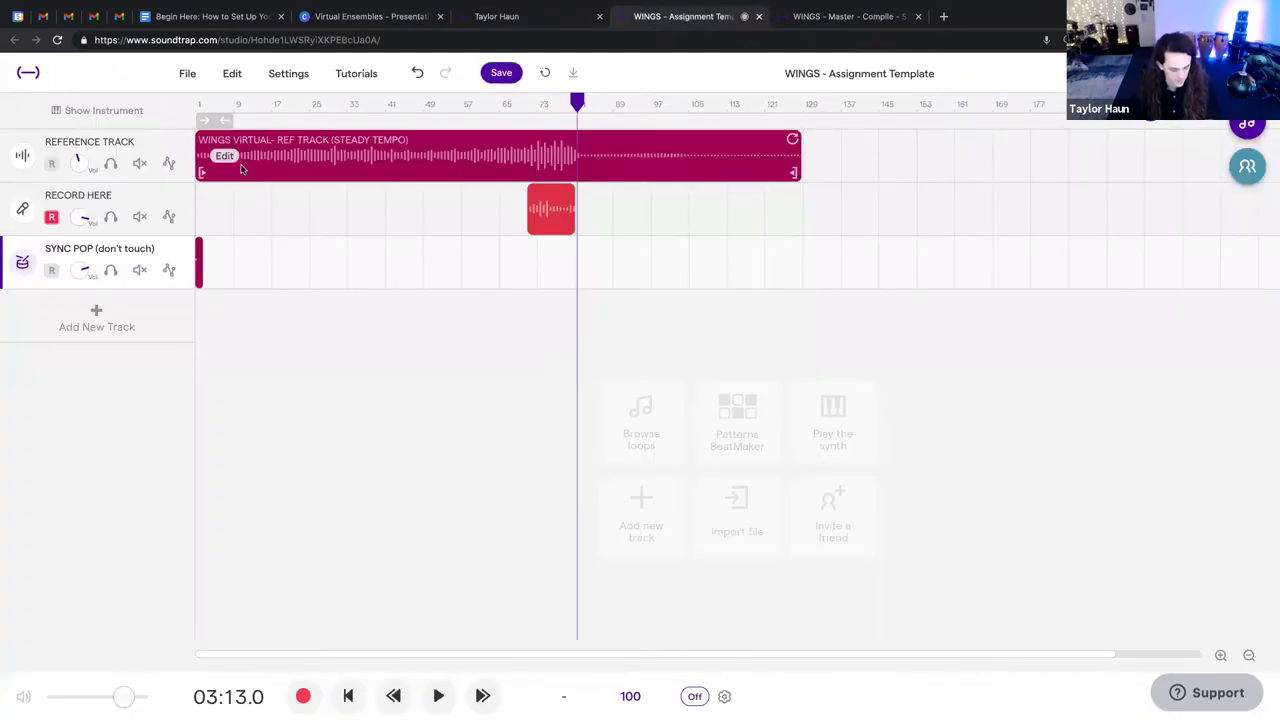
key("F11")
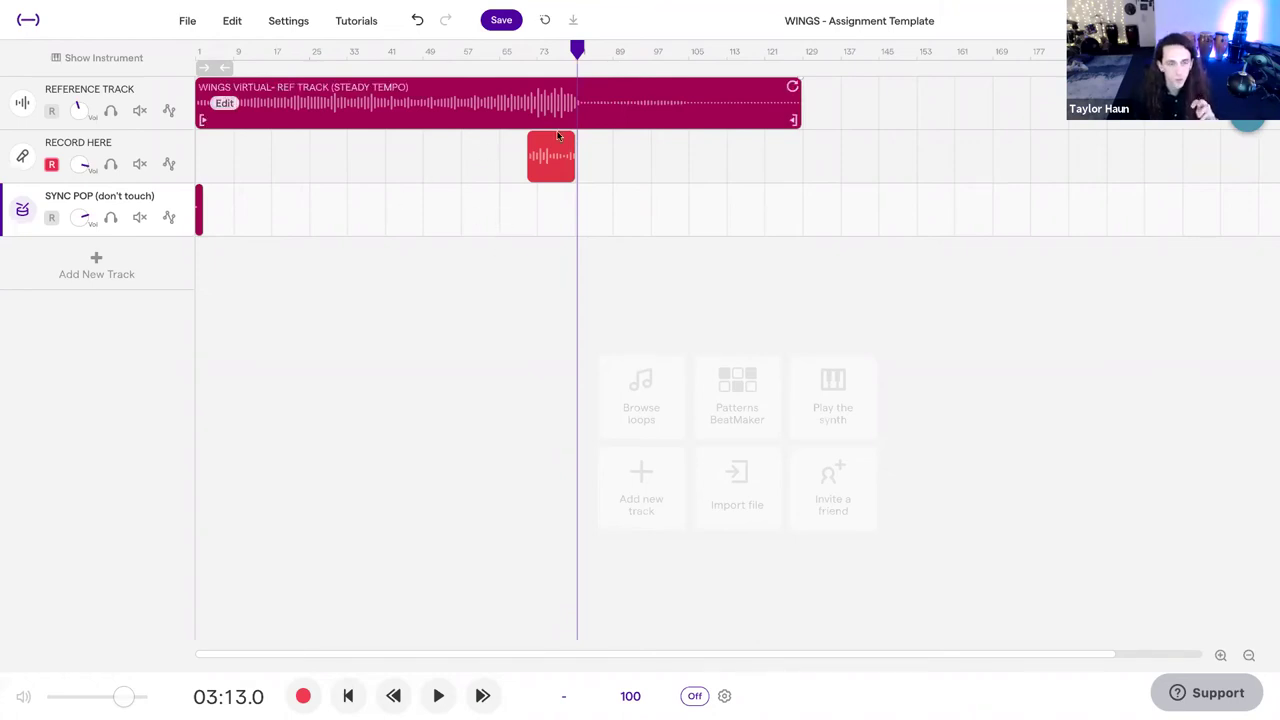
- Examine the REFERENCE TRACK and its WINGS VIRTUAL- REF TRACK (STEADY TEMPO) region alongside the RECORD HERE track
left_click(117, 90)
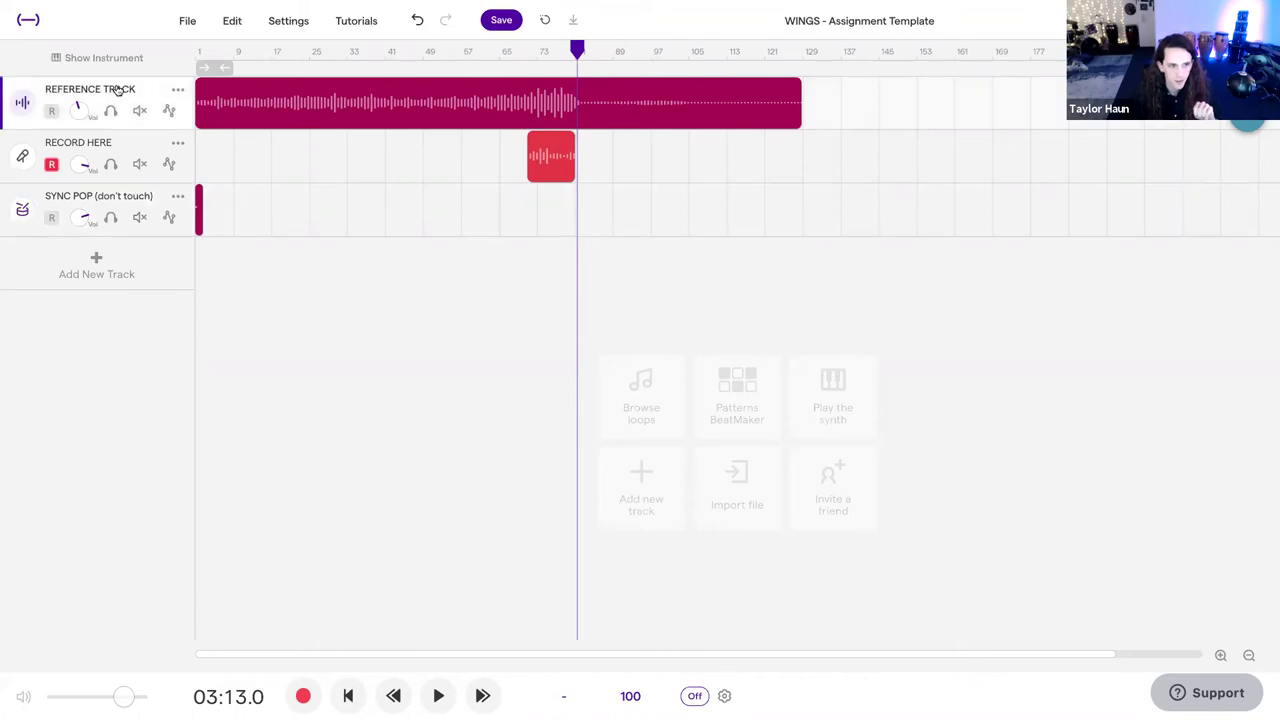
left_click(110, 150)
left_click(105, 90)
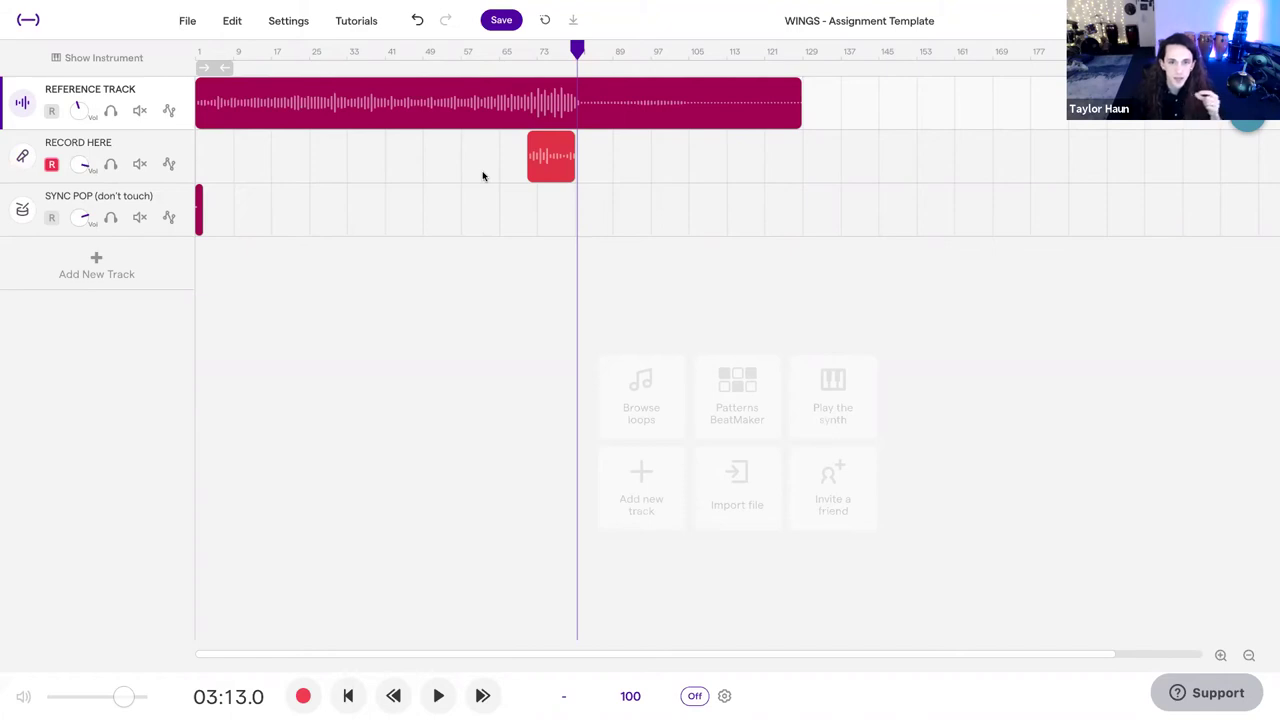
left_click(489, 100)
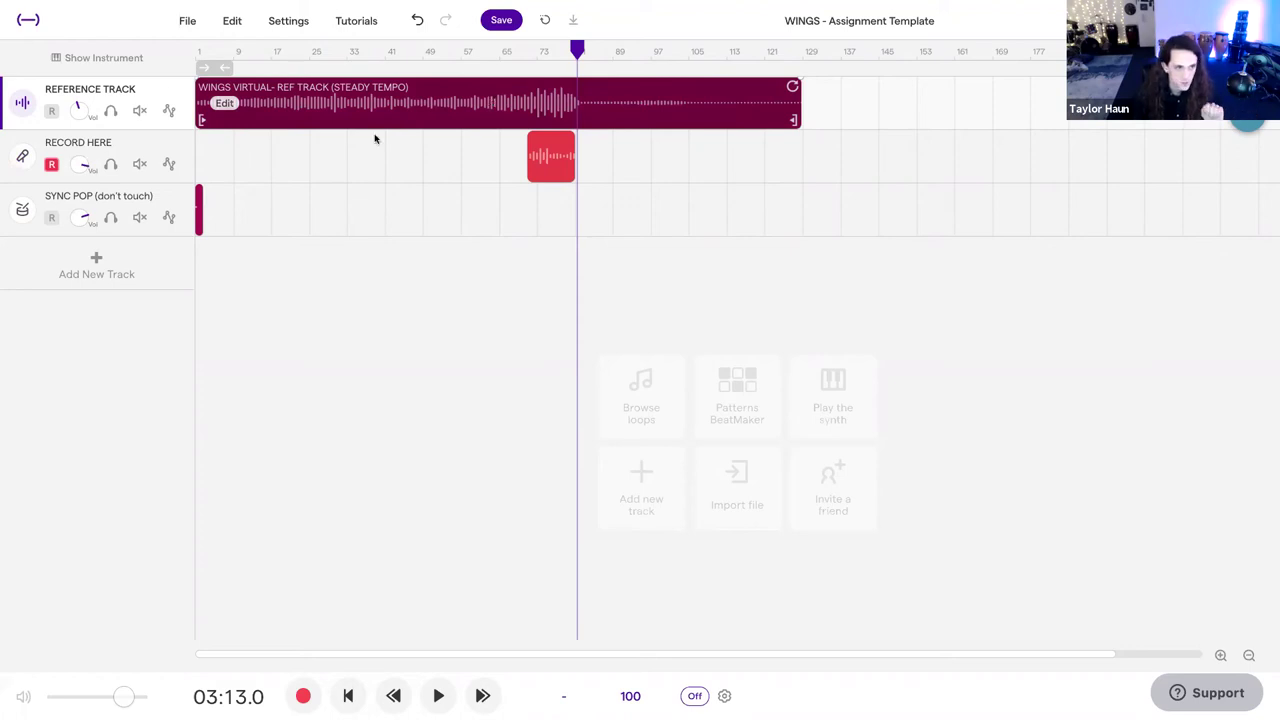
- Delete the existing recorded region from the RECORD HERE track
left_click(129, 147)
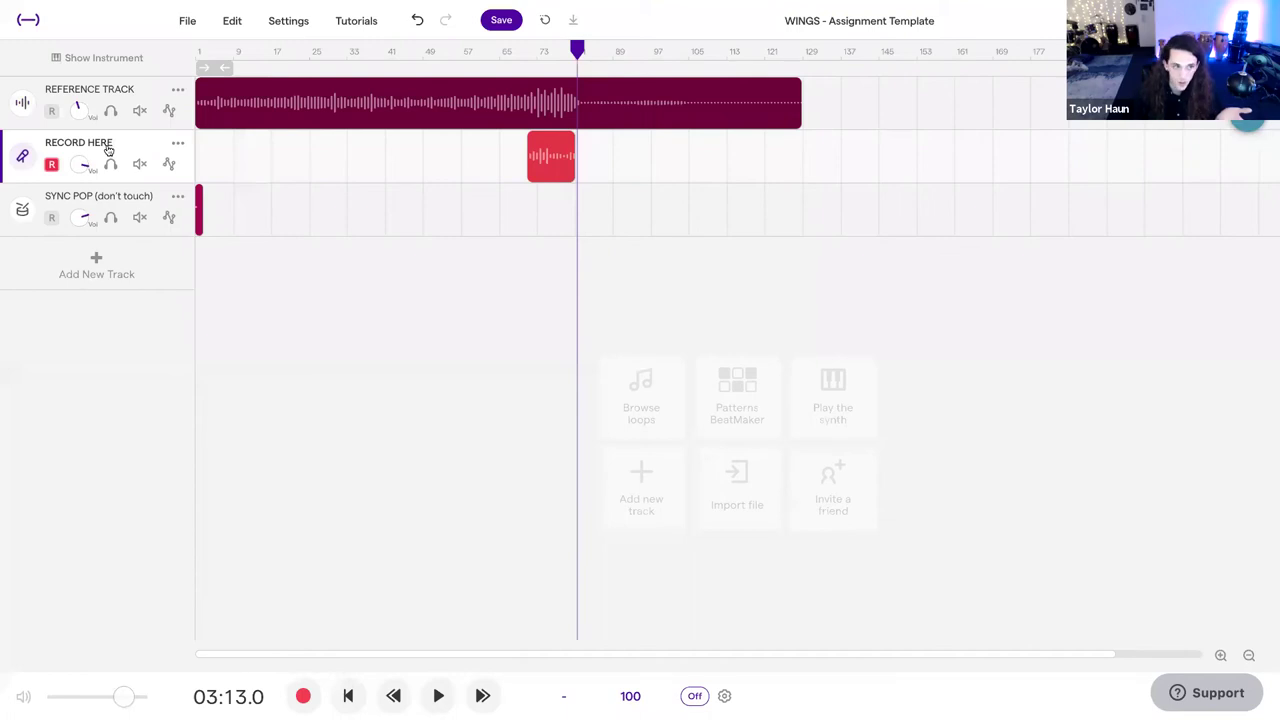
left_click(387, 134)
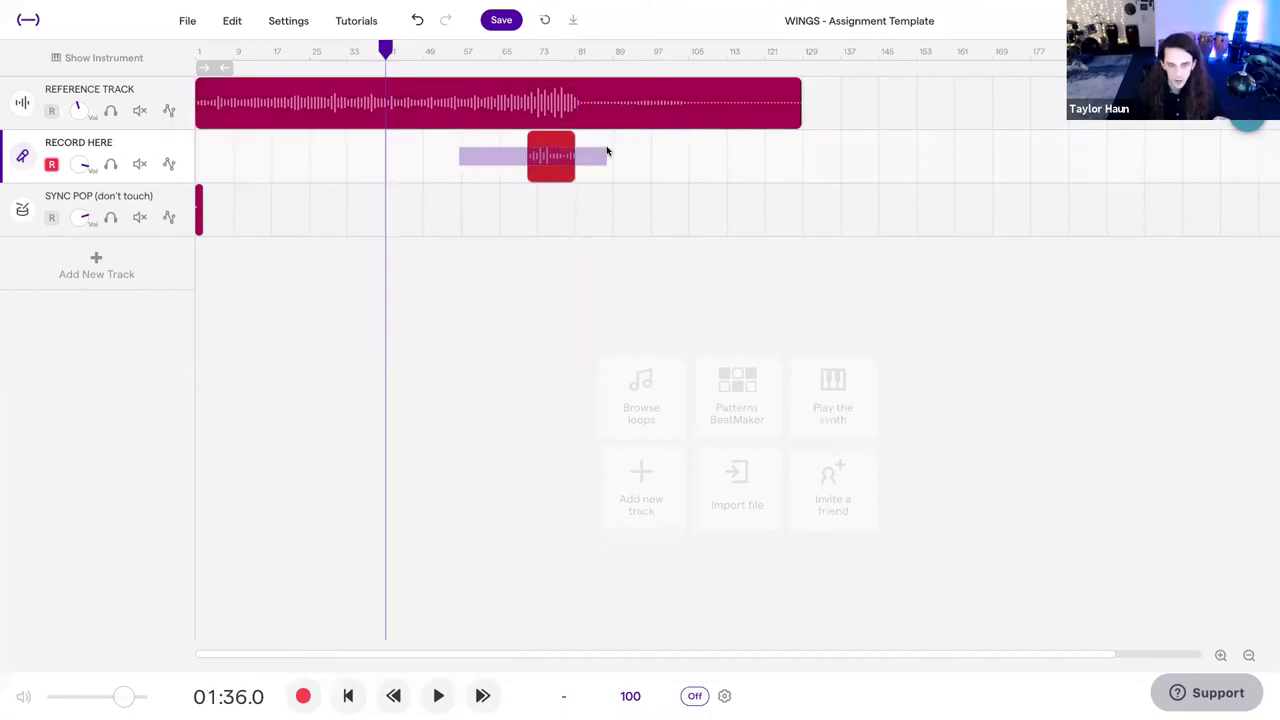
key("Delete")
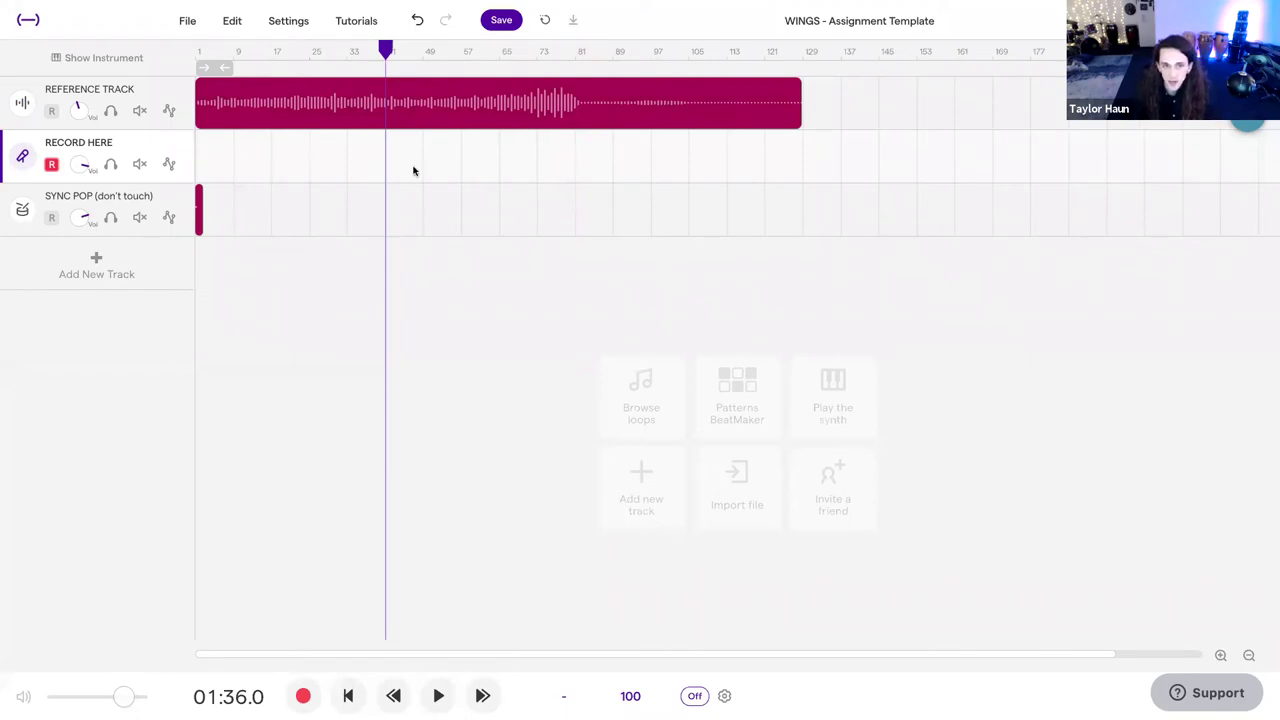
- Record a new take on the RECORD HERE track from 02:43.2 to about 03:14.4
left_click(499, 171)
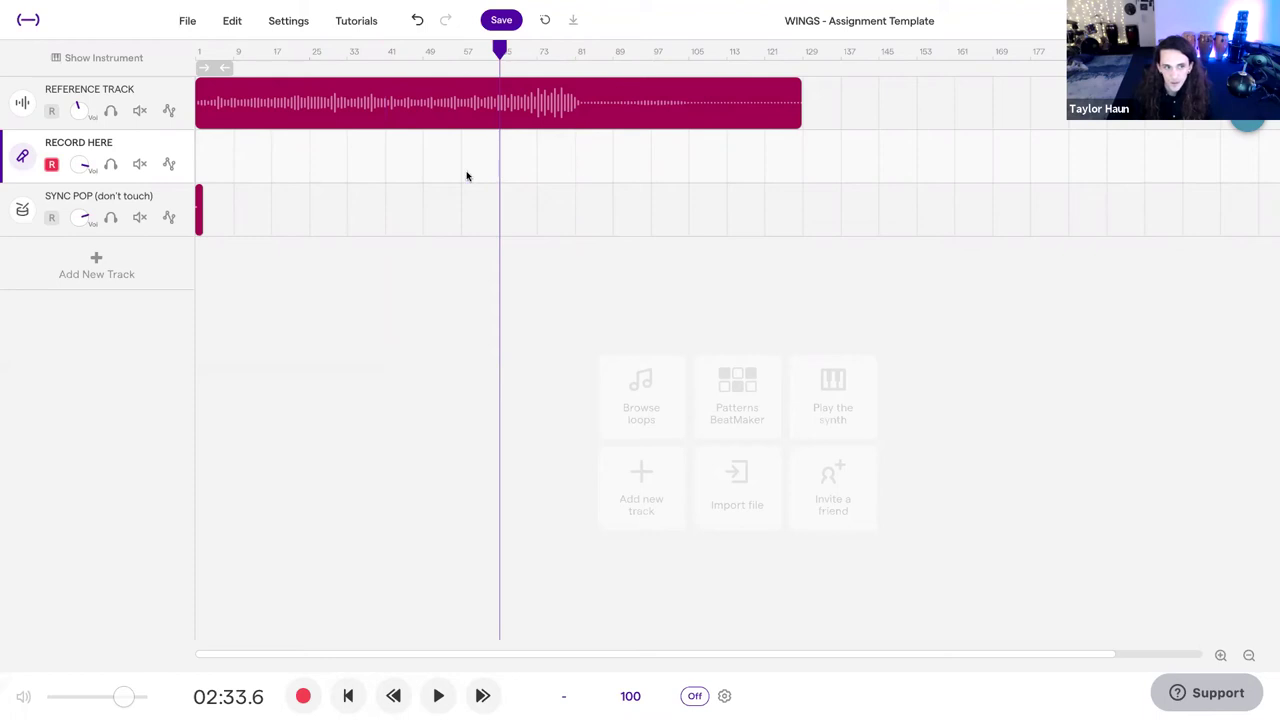
left_click(91, 197)
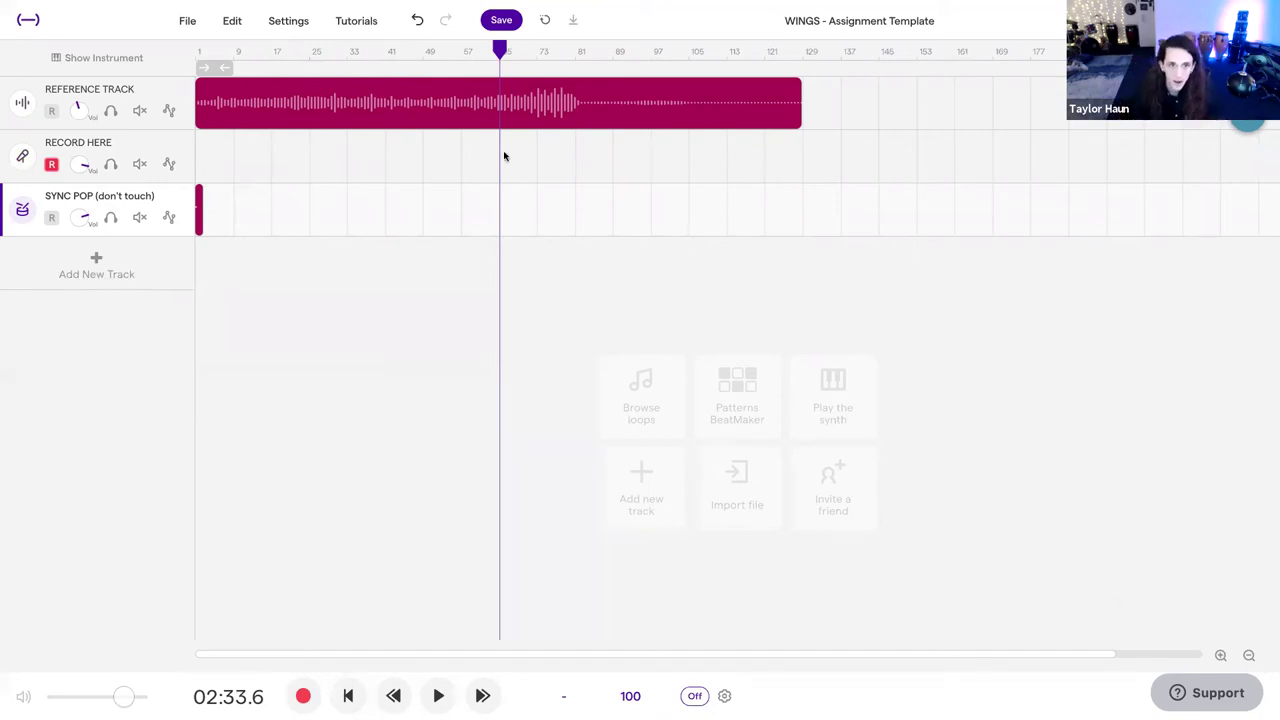
left_click(1220, 655)
scroll(869, 180, "right", 3)
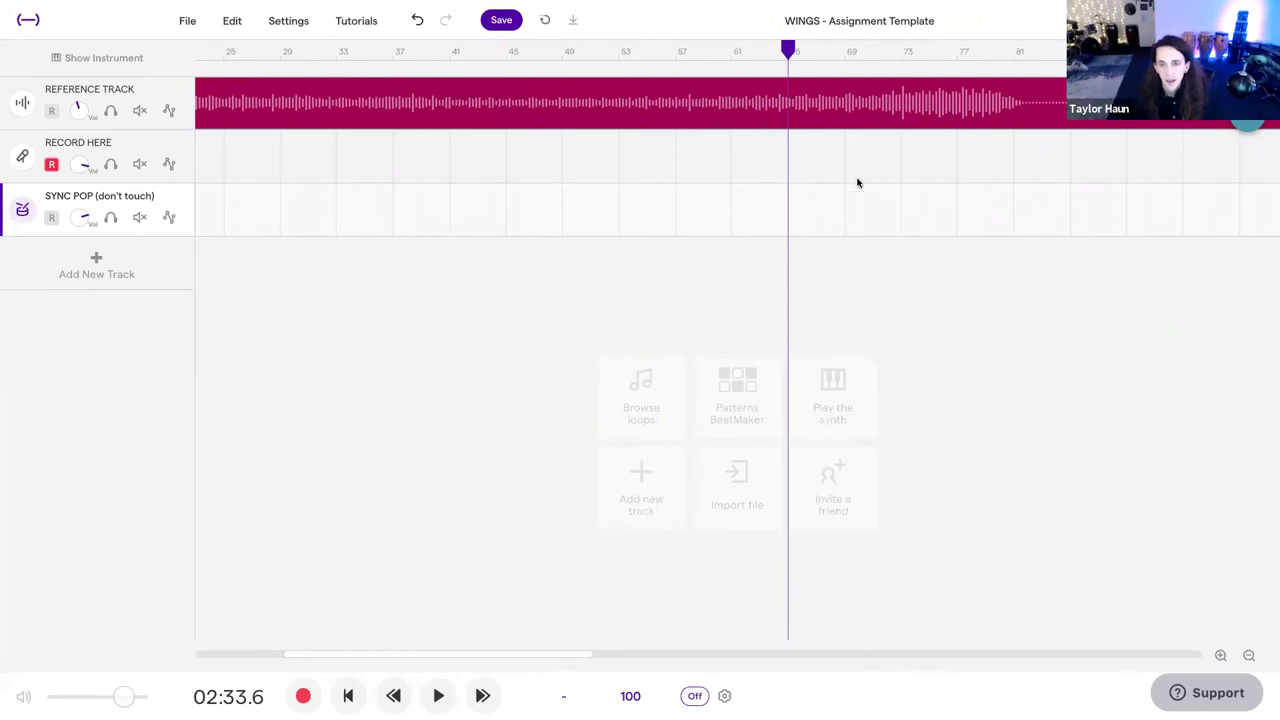
scroll(857, 183, "right", 15)
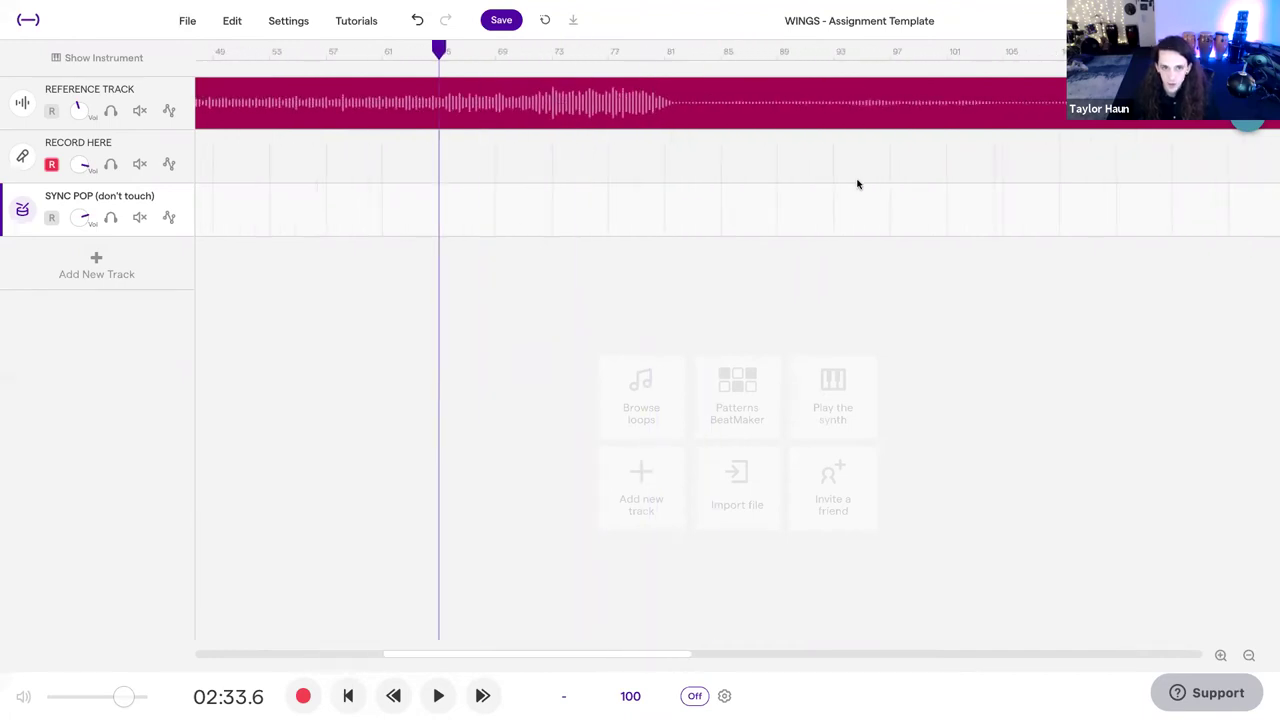
left_click(480, 160)
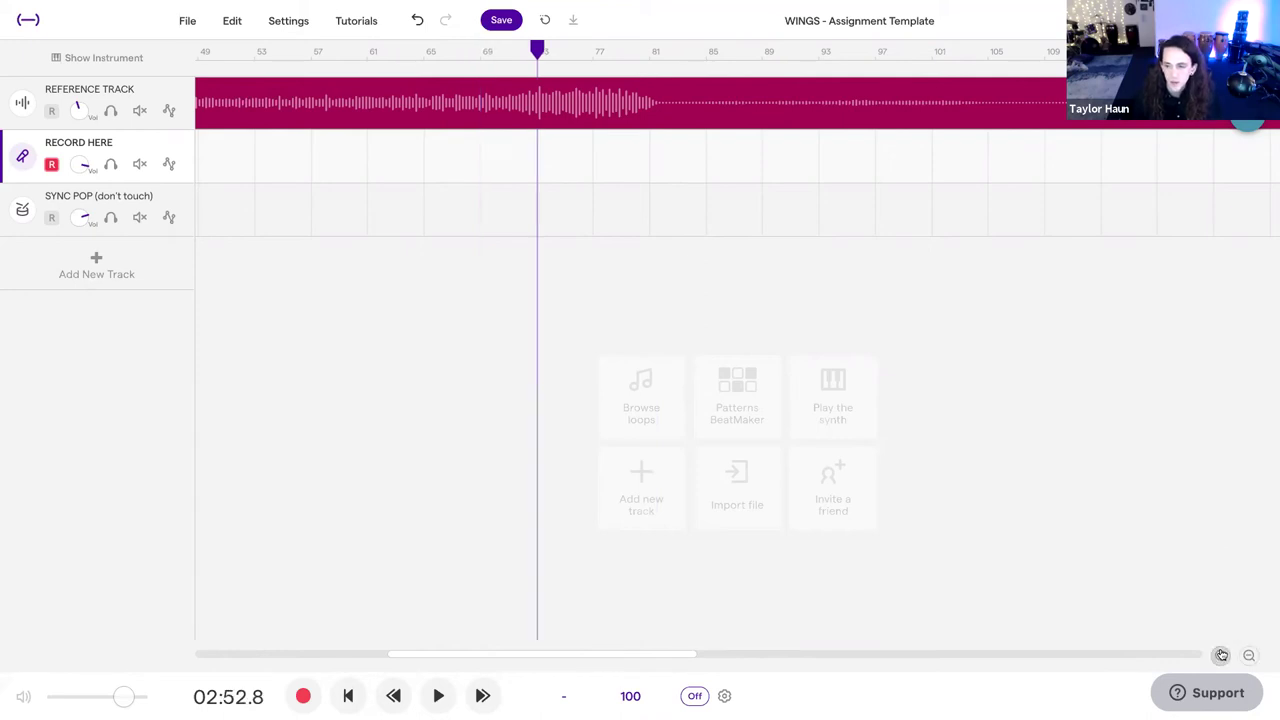
left_click(1221, 654)
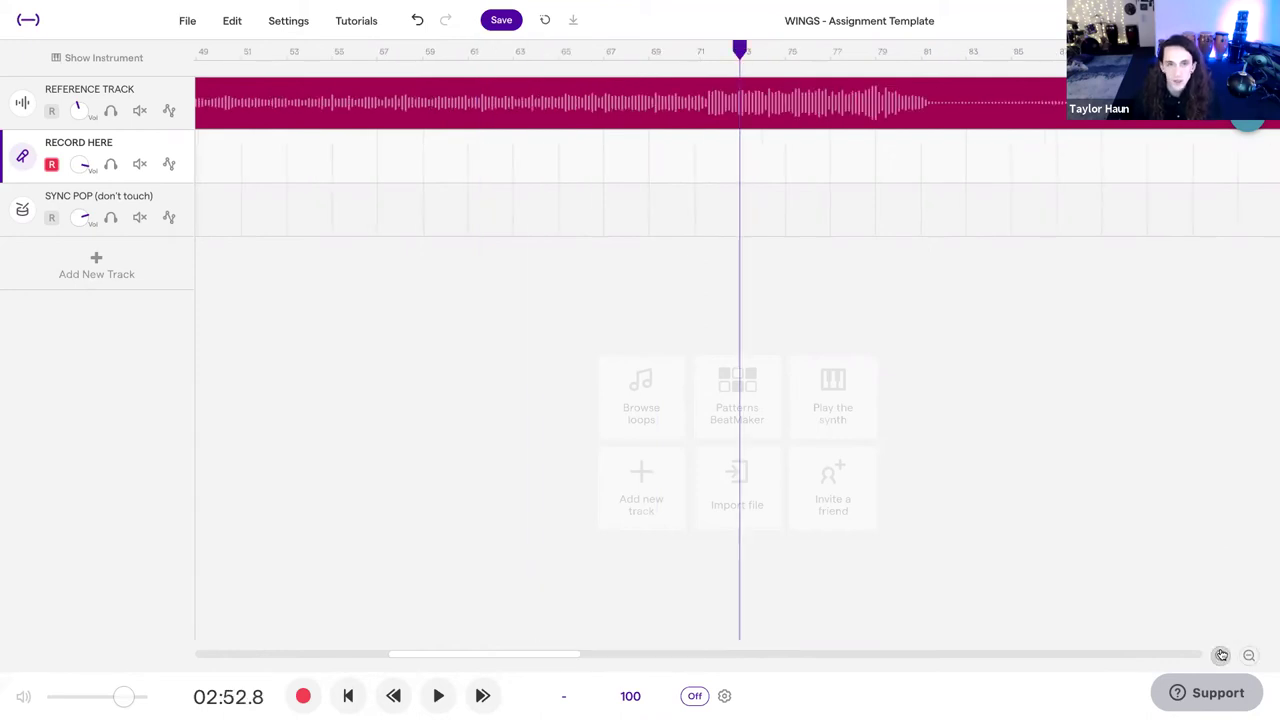
scroll(800, 297, "right", 2)
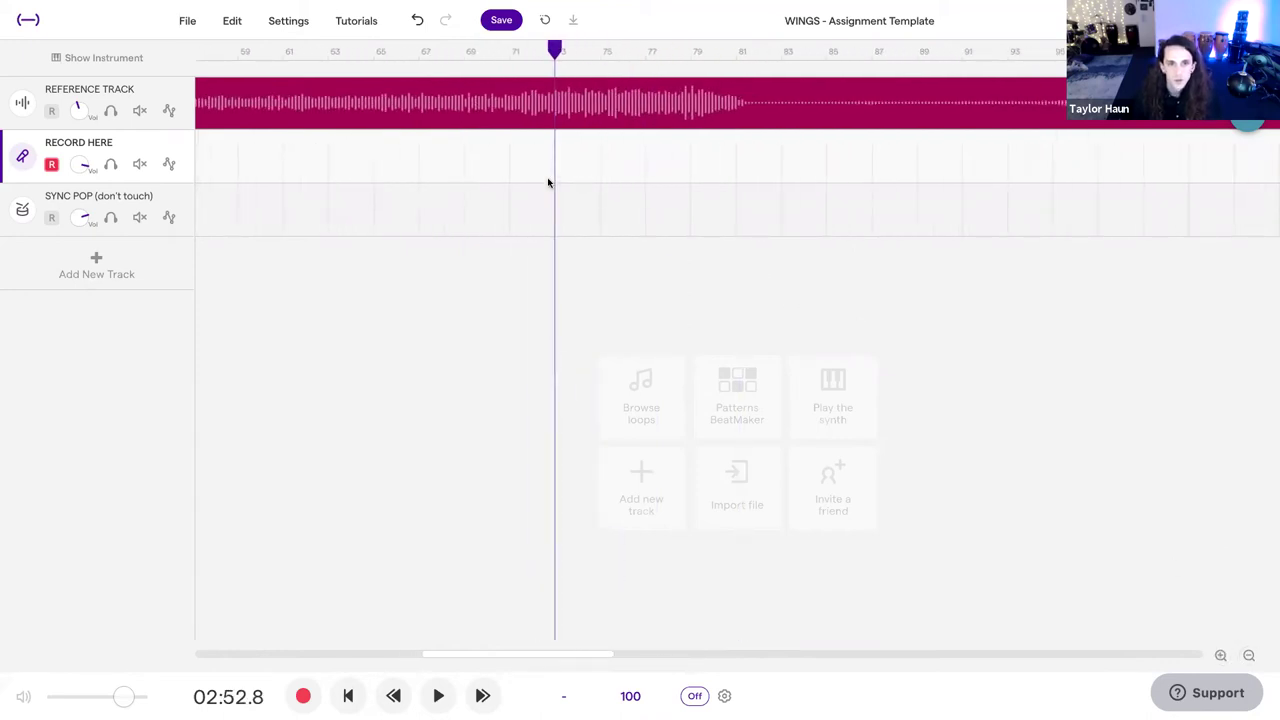
left_click(471, 180)
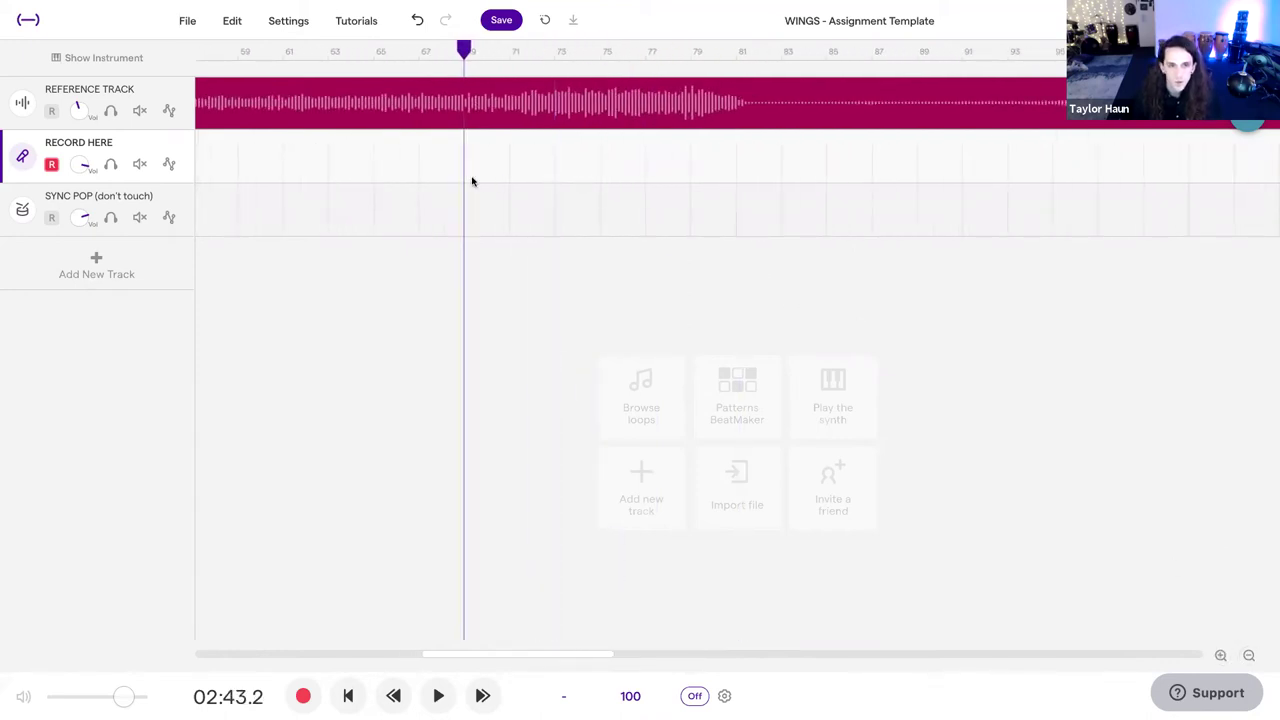
left_click(436, 58)
left_click(462, 57)
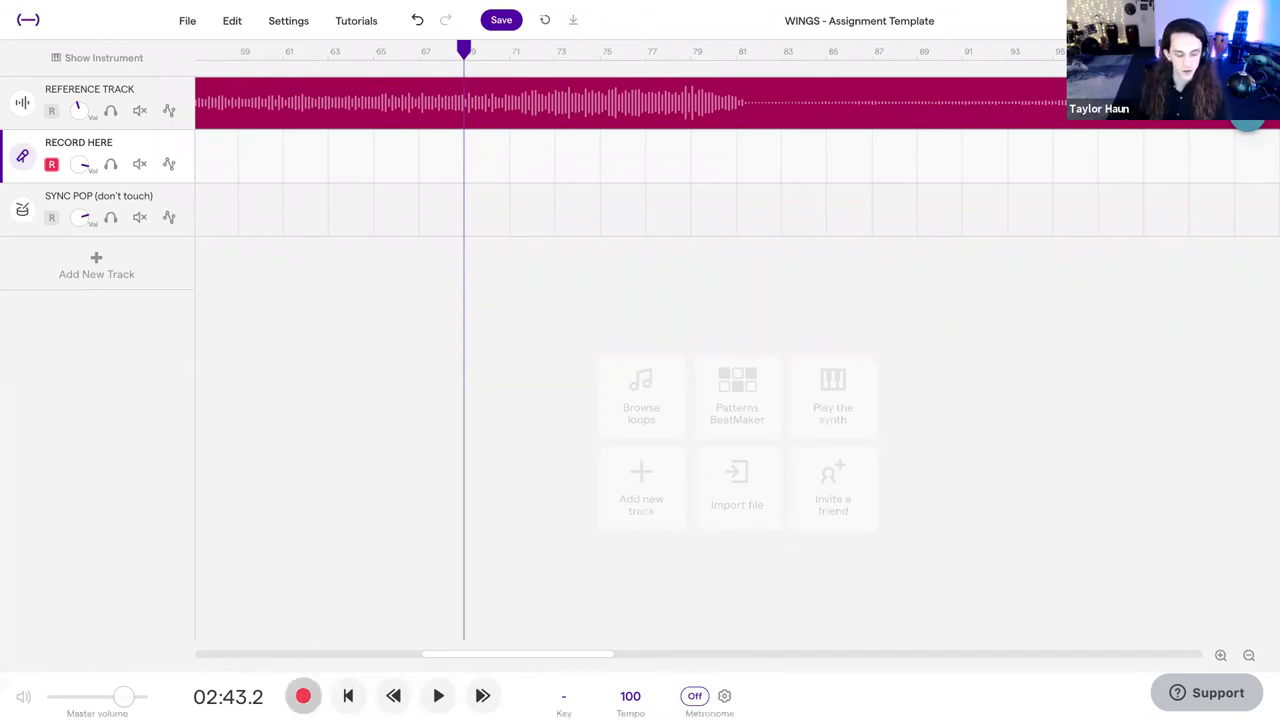
left_click(304, 697)
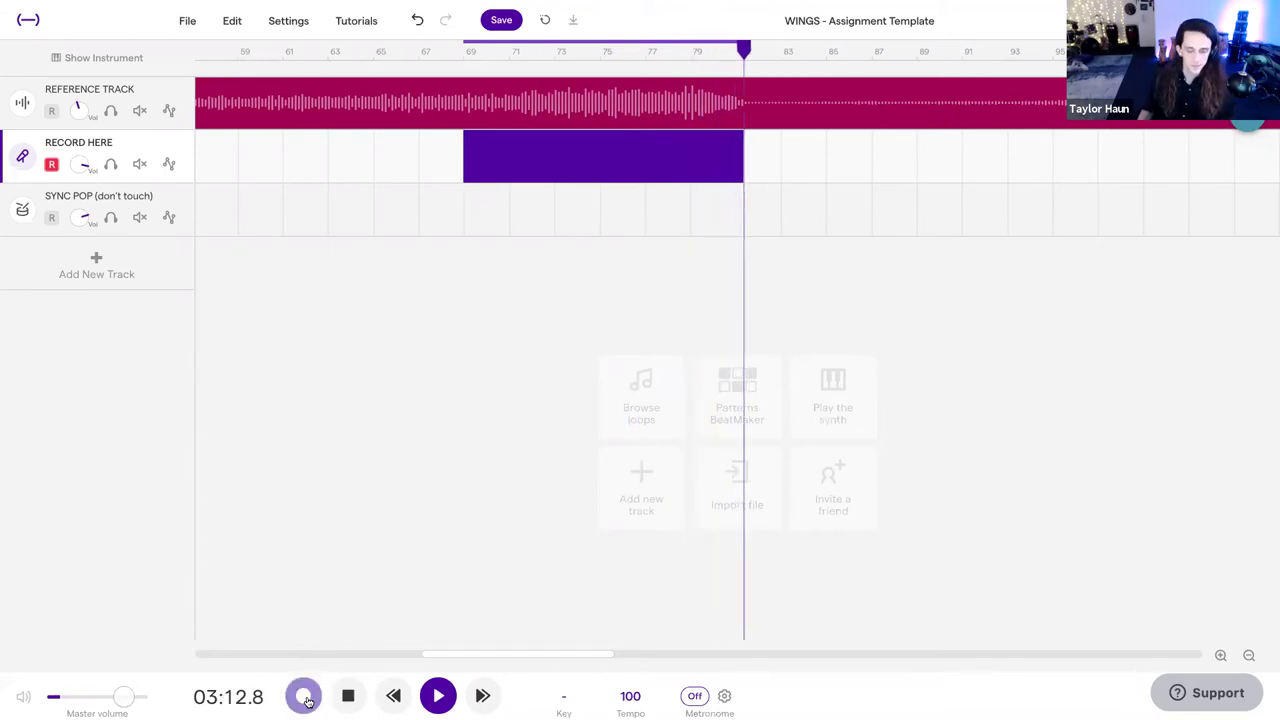
left_click(304, 697)
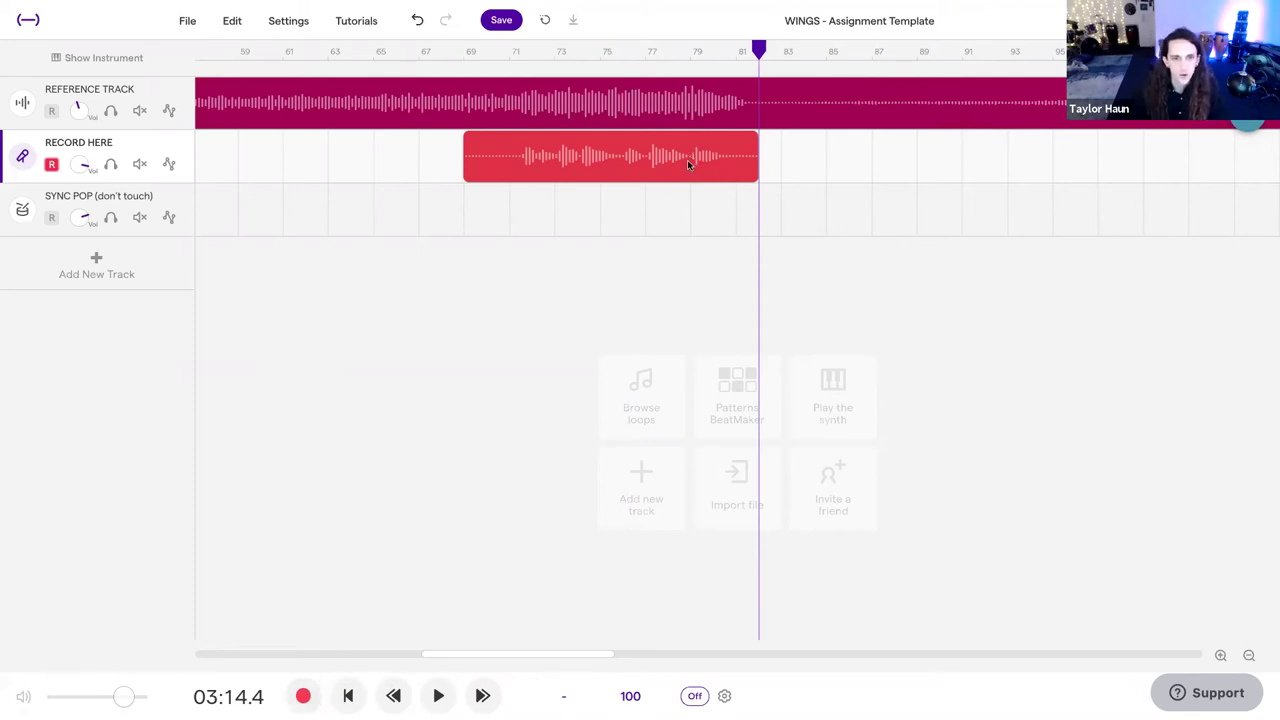
- Move the playhead to 02:48.0, mute the REFERENCE TRACK and save the project
left_click(507, 228)
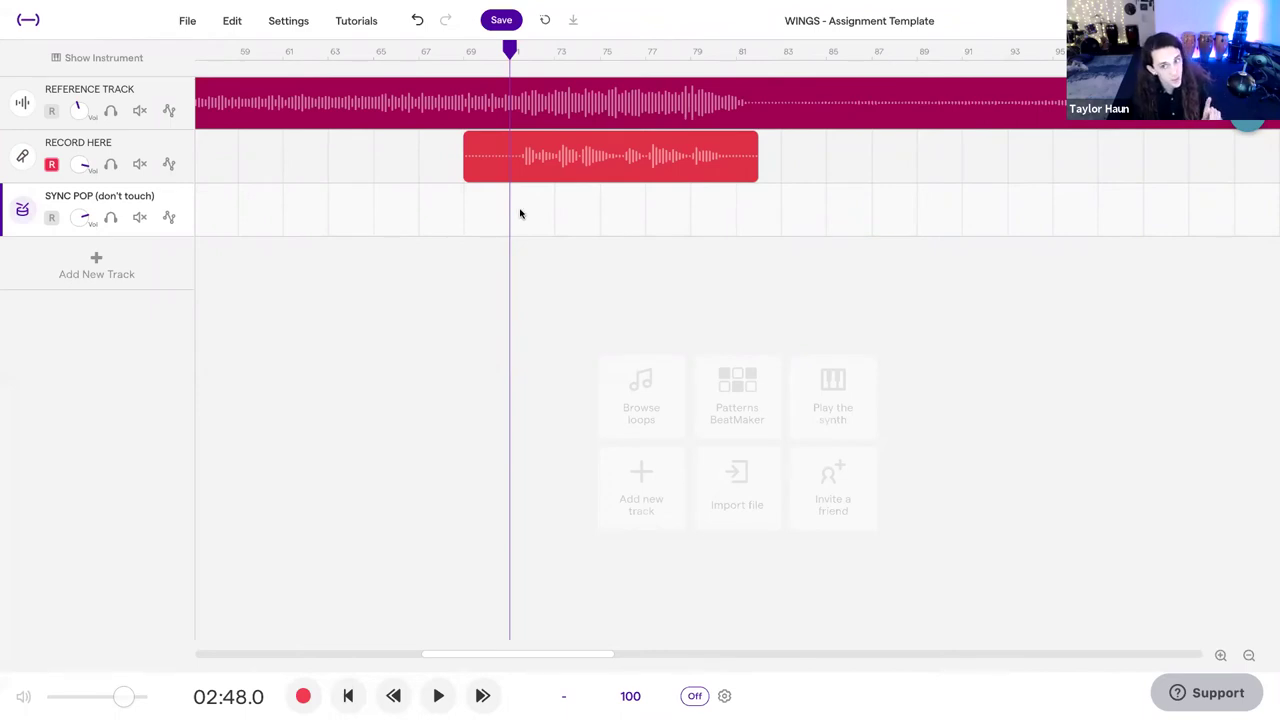
left_click(141, 112)
left_click(495, 21)
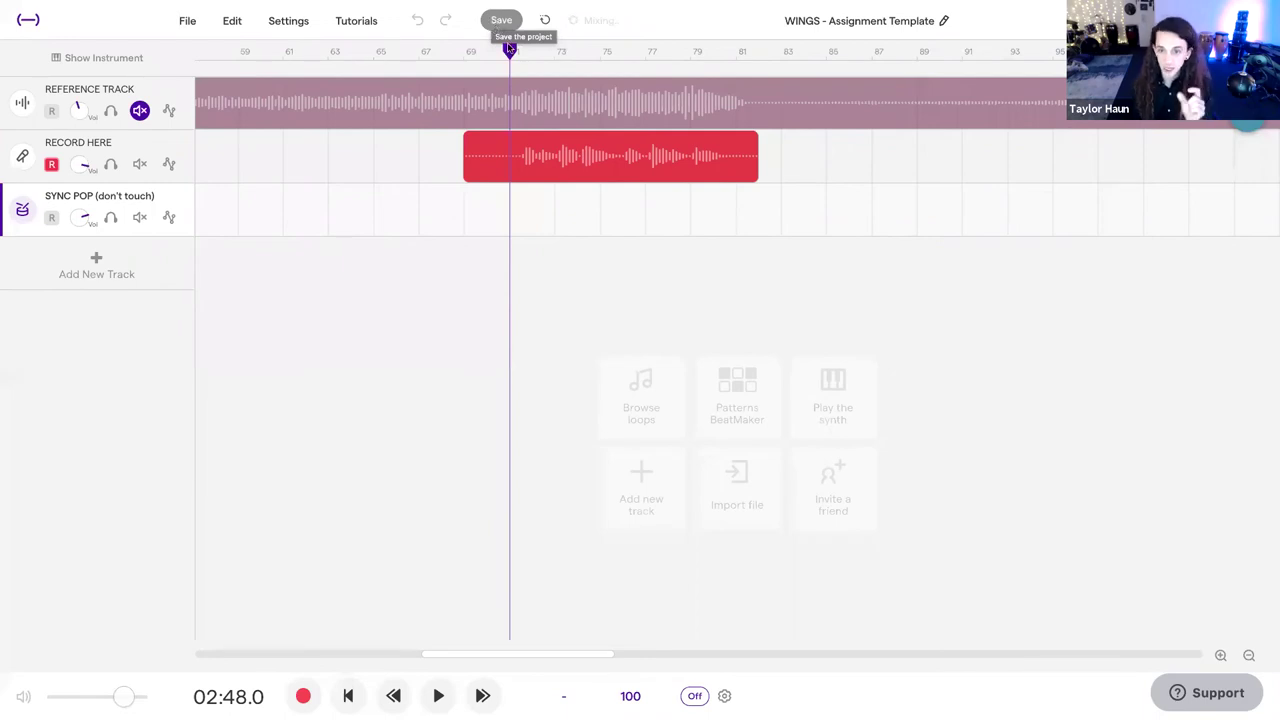
left_click(497, 22)
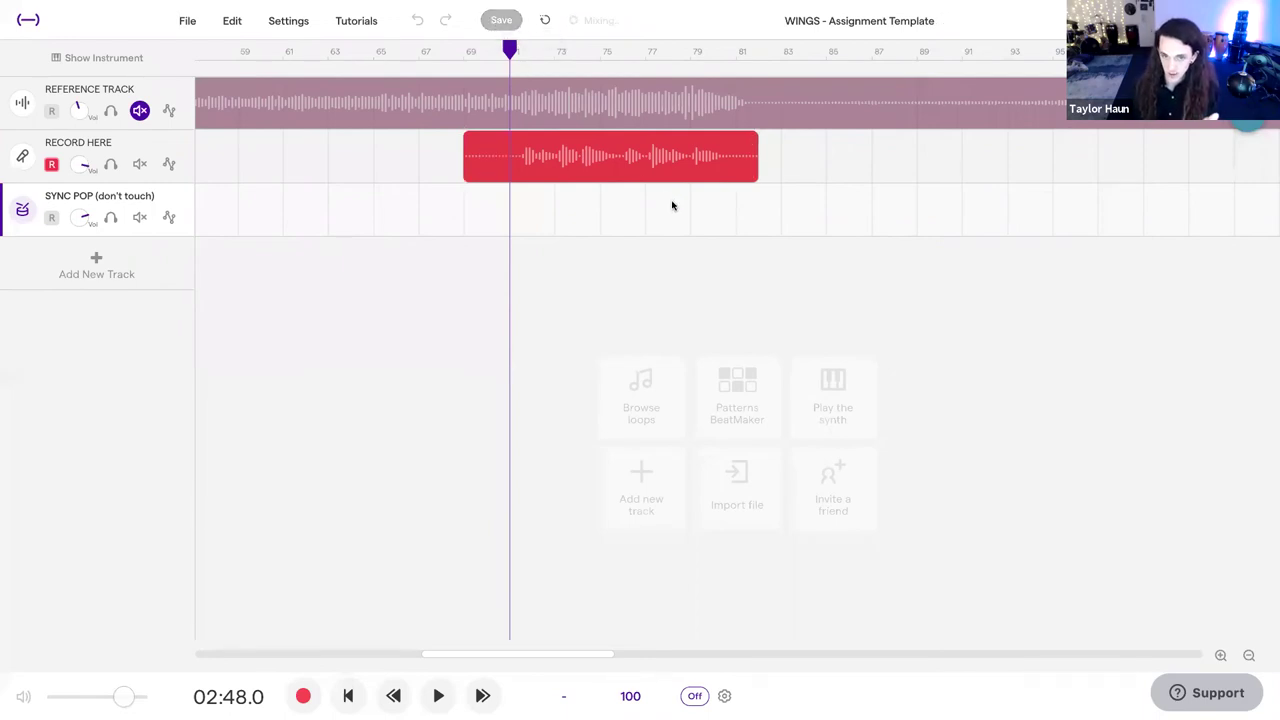
- Place the playhead at 03:07.2 near the end of the new recording, keeping the REFERENCE TRACK muted
left_click(672, 206)
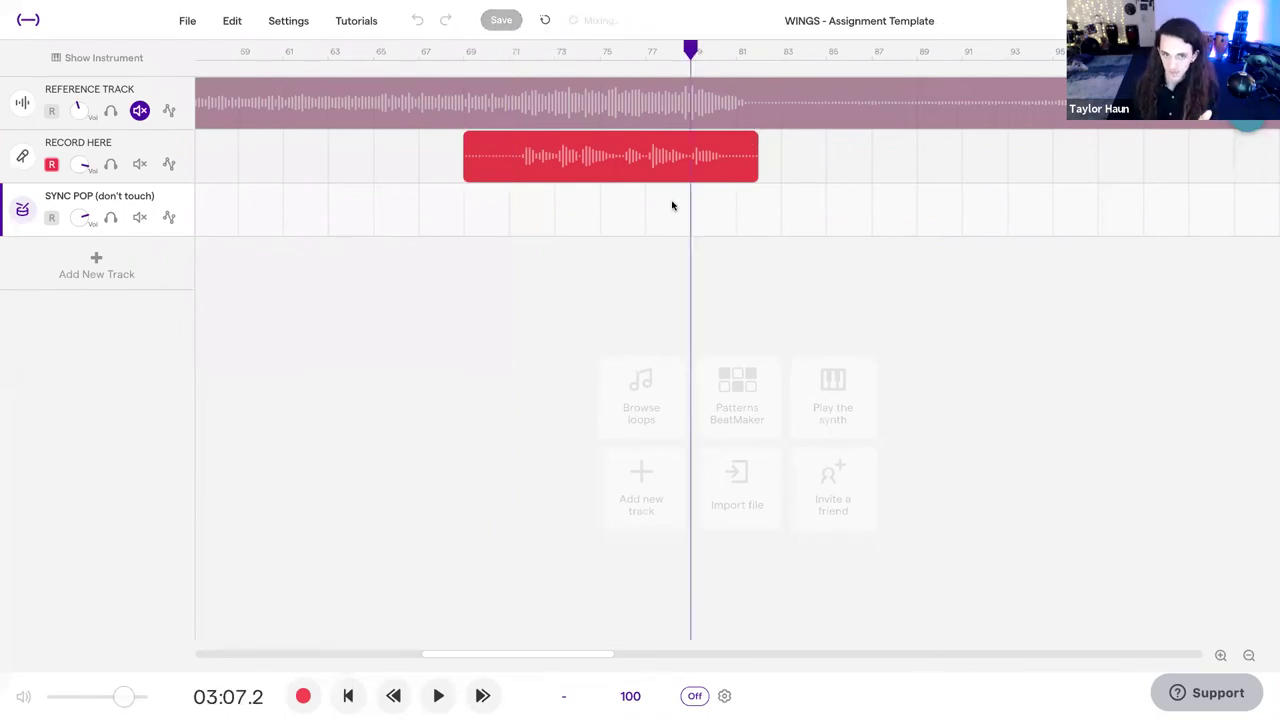
left_click(142, 111)
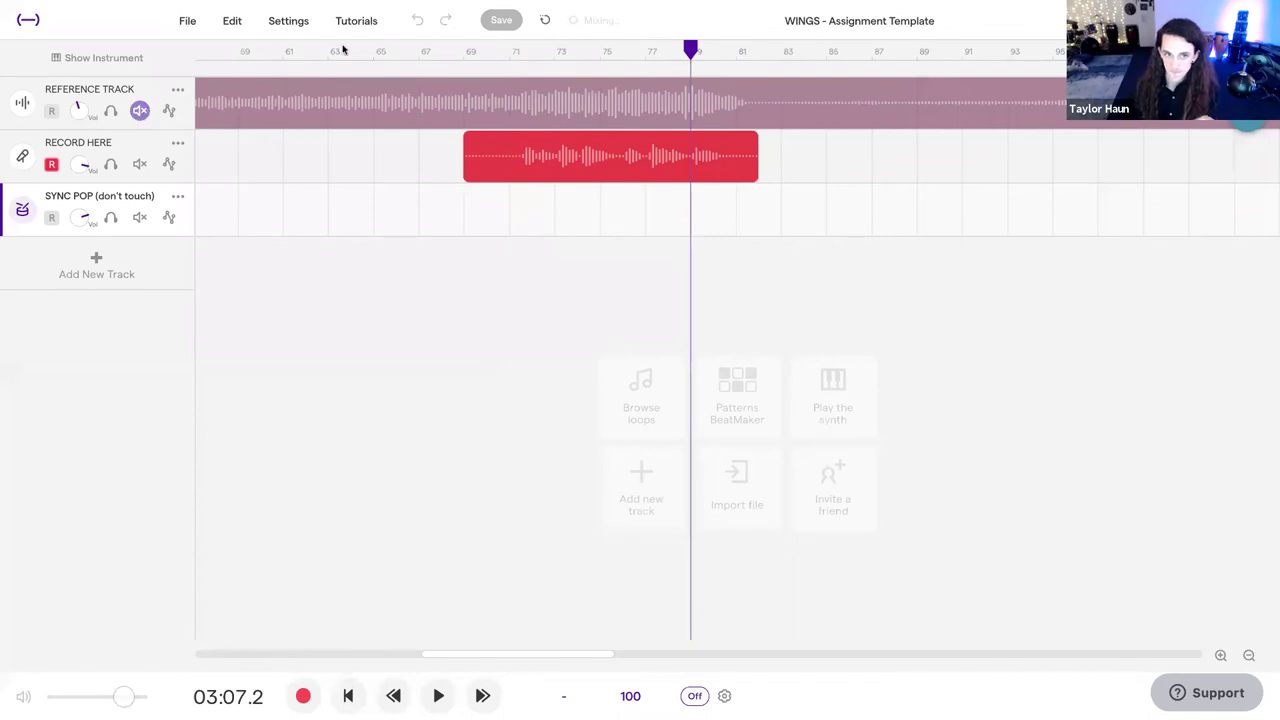
left_click(505, 30)
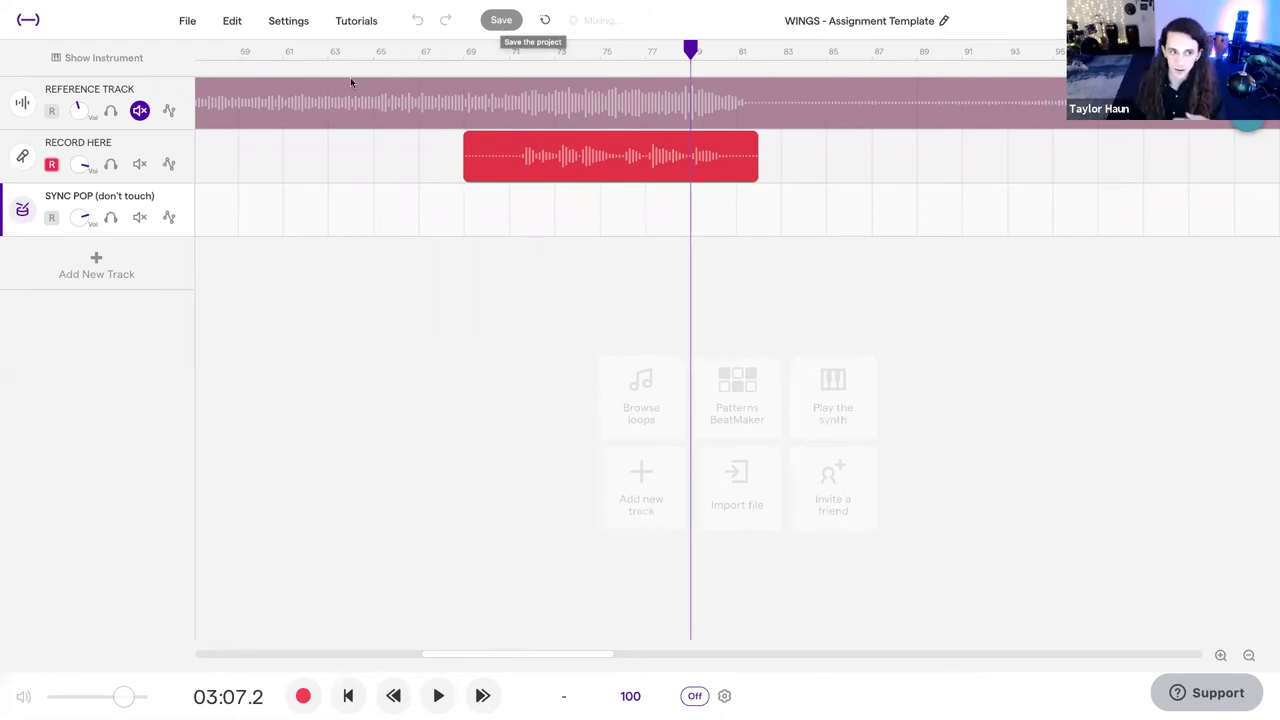
left_click(138, 111)
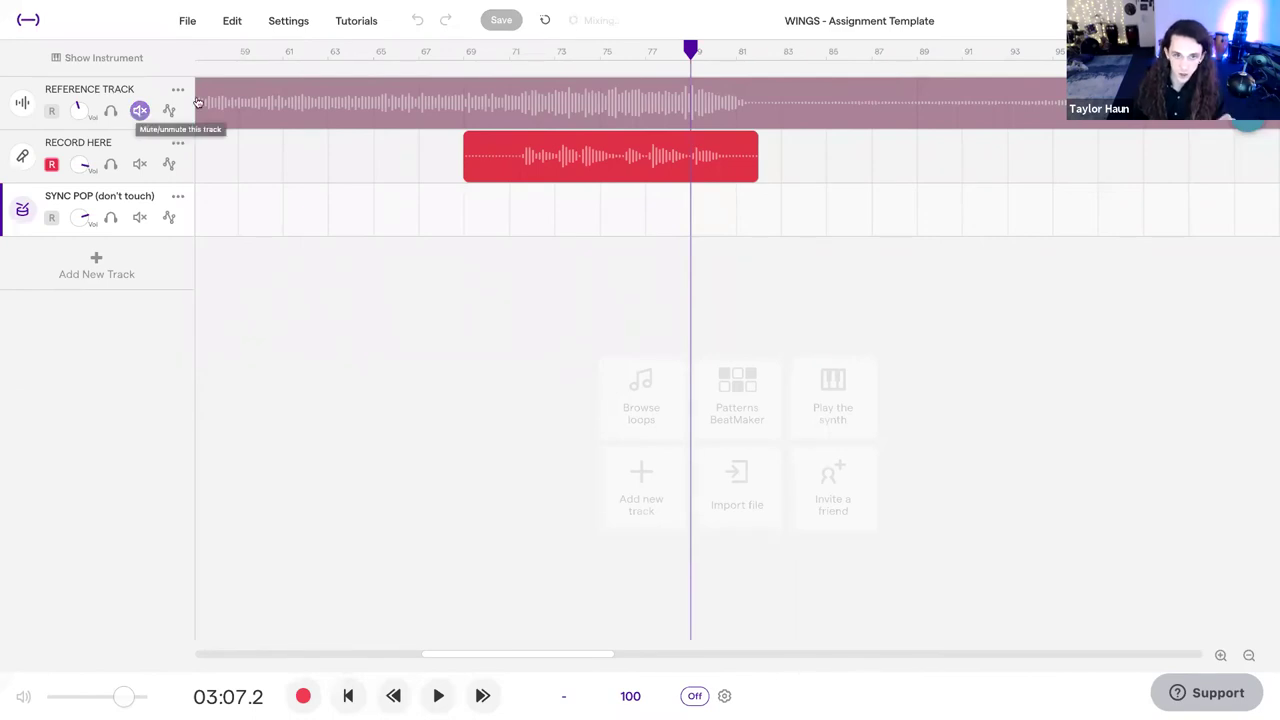
- Return to the projects page, reload it and expand the "Assignment Dec 7: WINGS - Assignment Template" folder
left_click(512, 27)
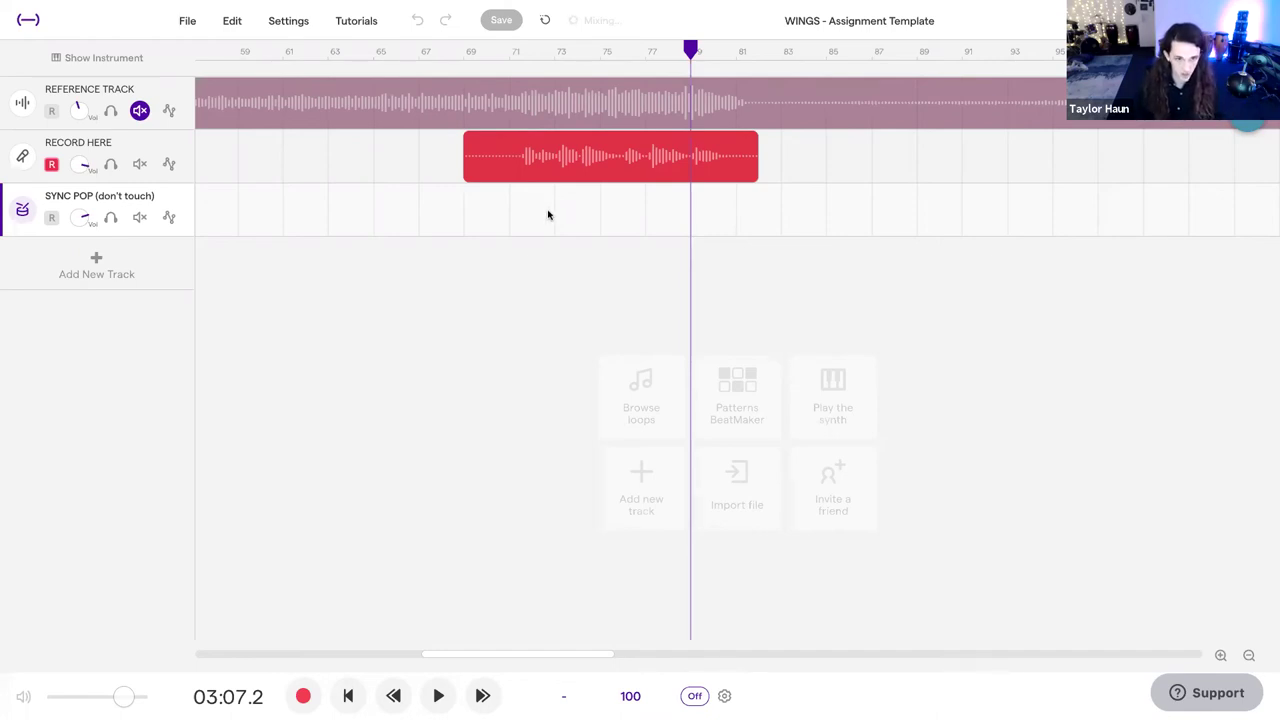
key("super+shift+f")
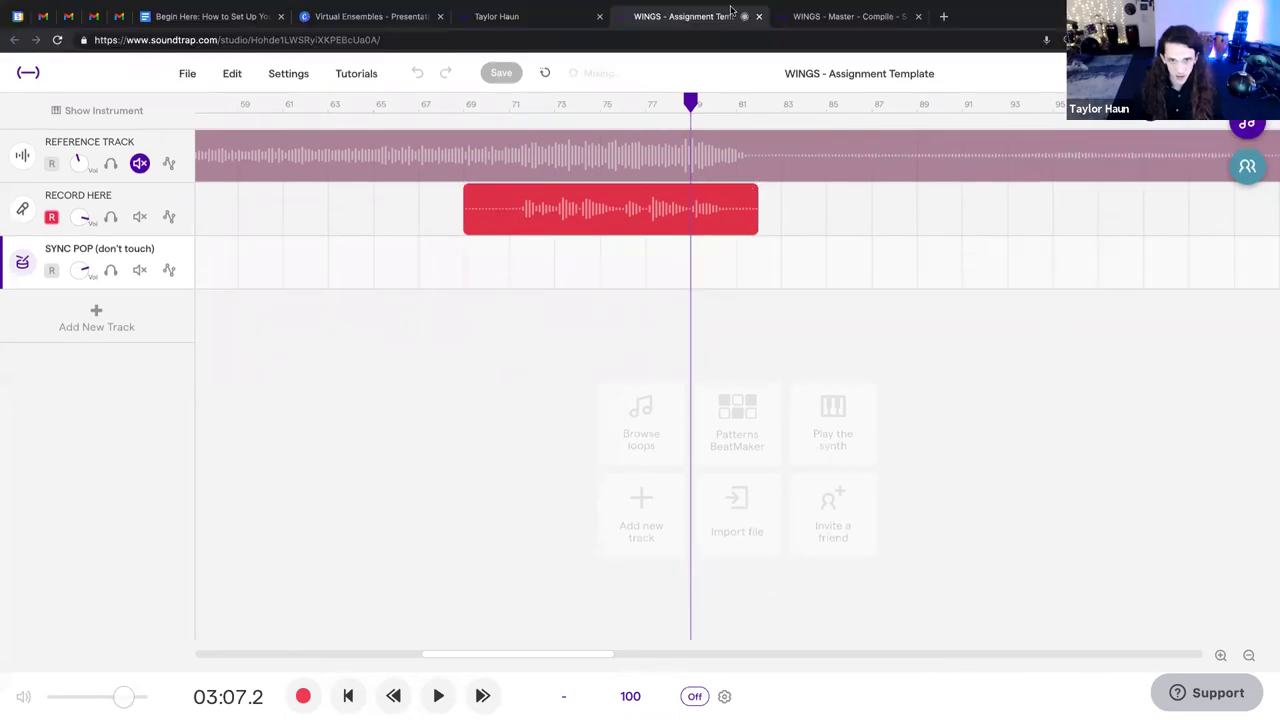
left_click(537, 24)
left_click(57, 40)
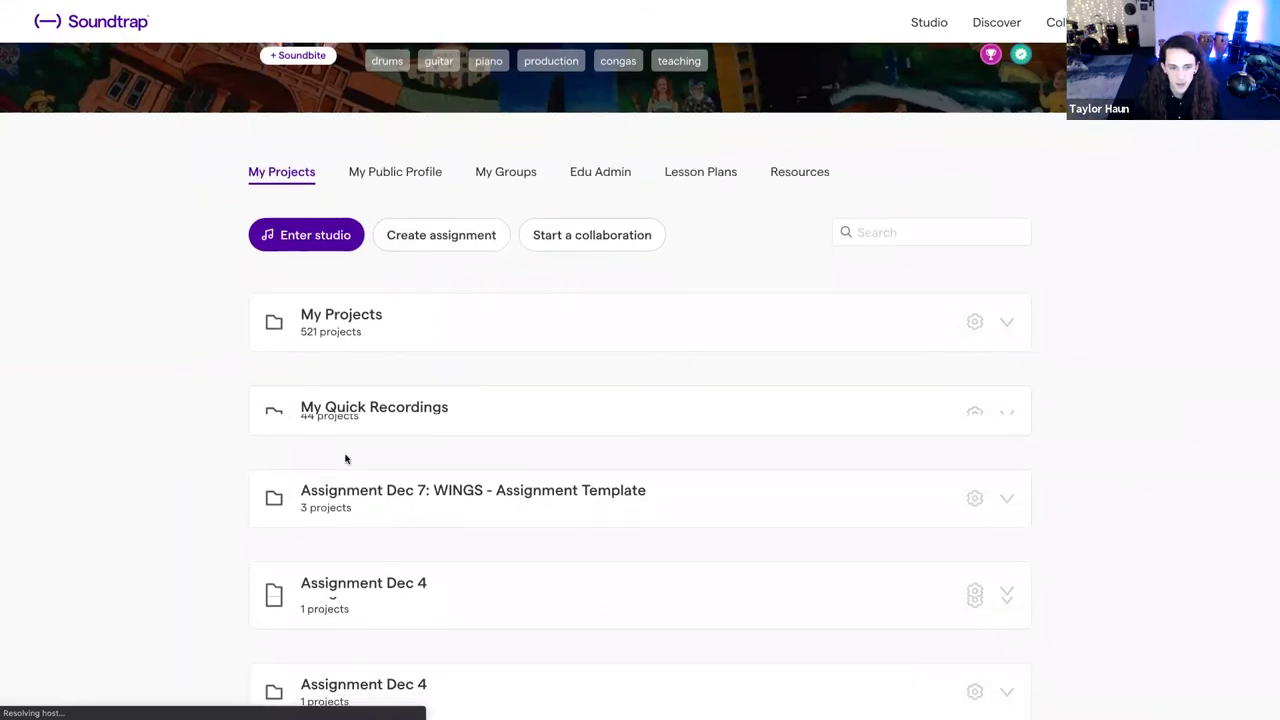
scroll(997, 494, "down", 3)
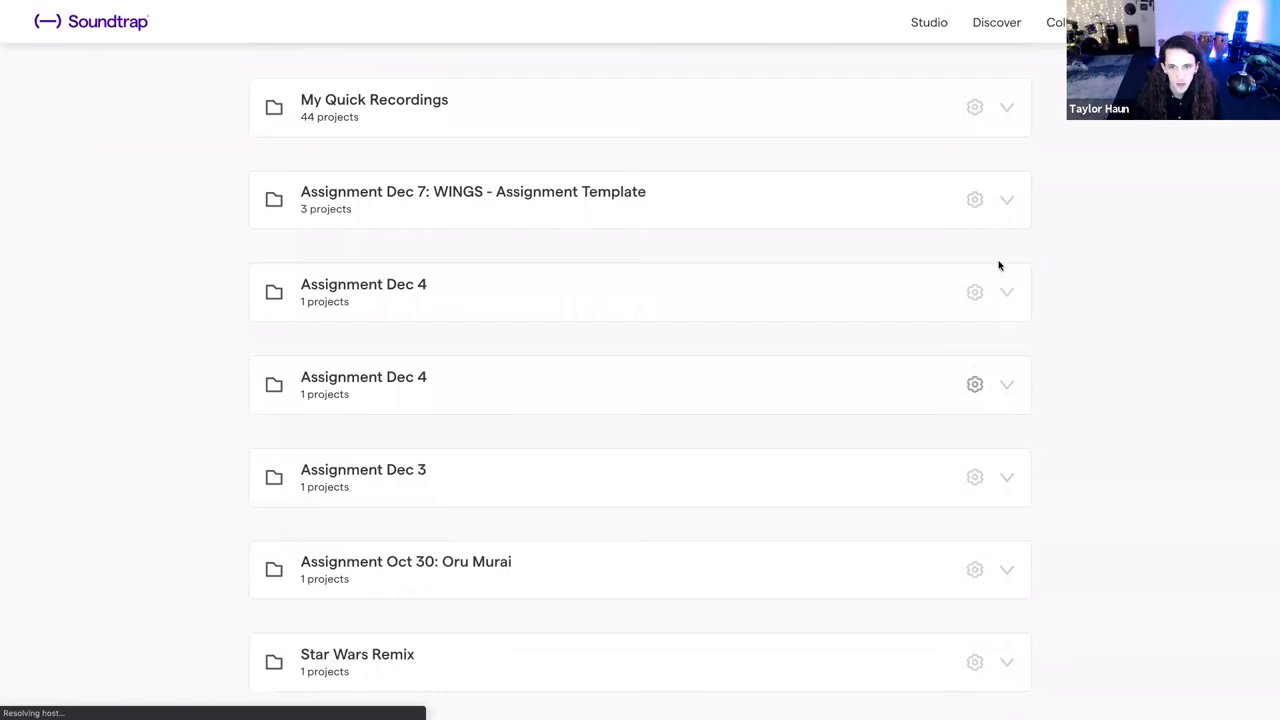
left_click(880, 217)
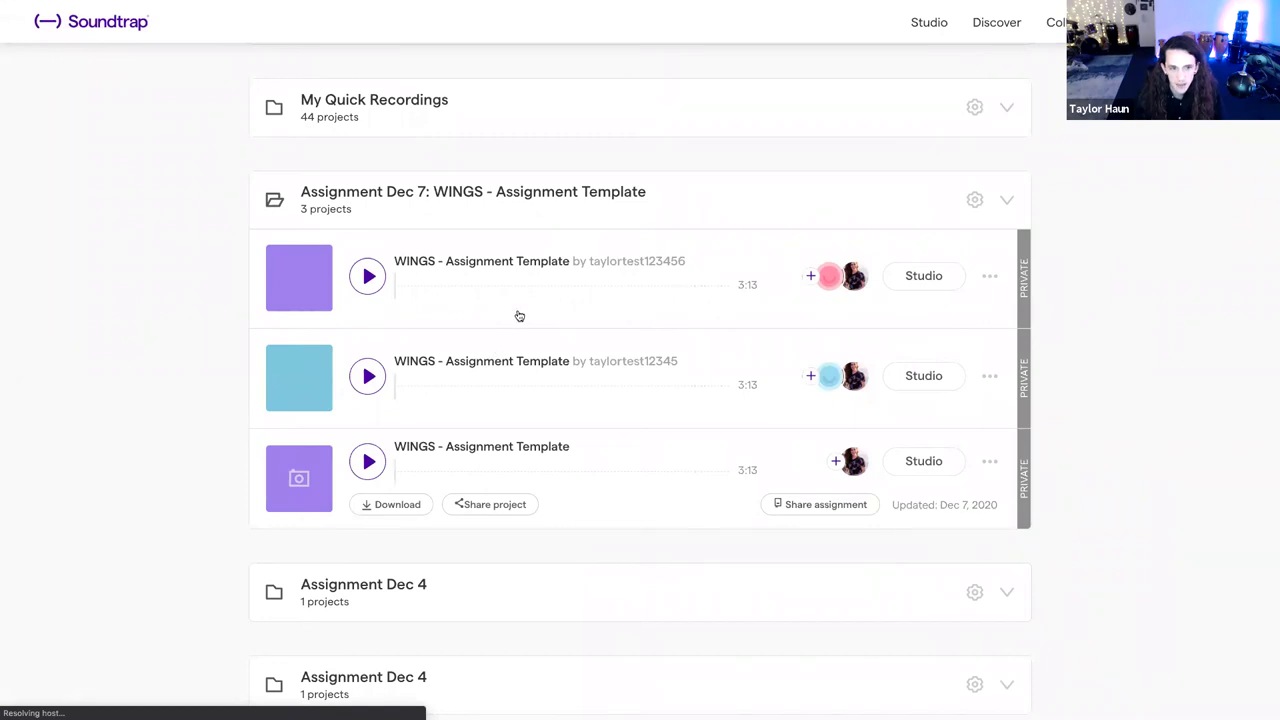
- Load the previews of both student submissions and download the first student's WINGS - Assignment Template project as MP3
left_click(369, 277)
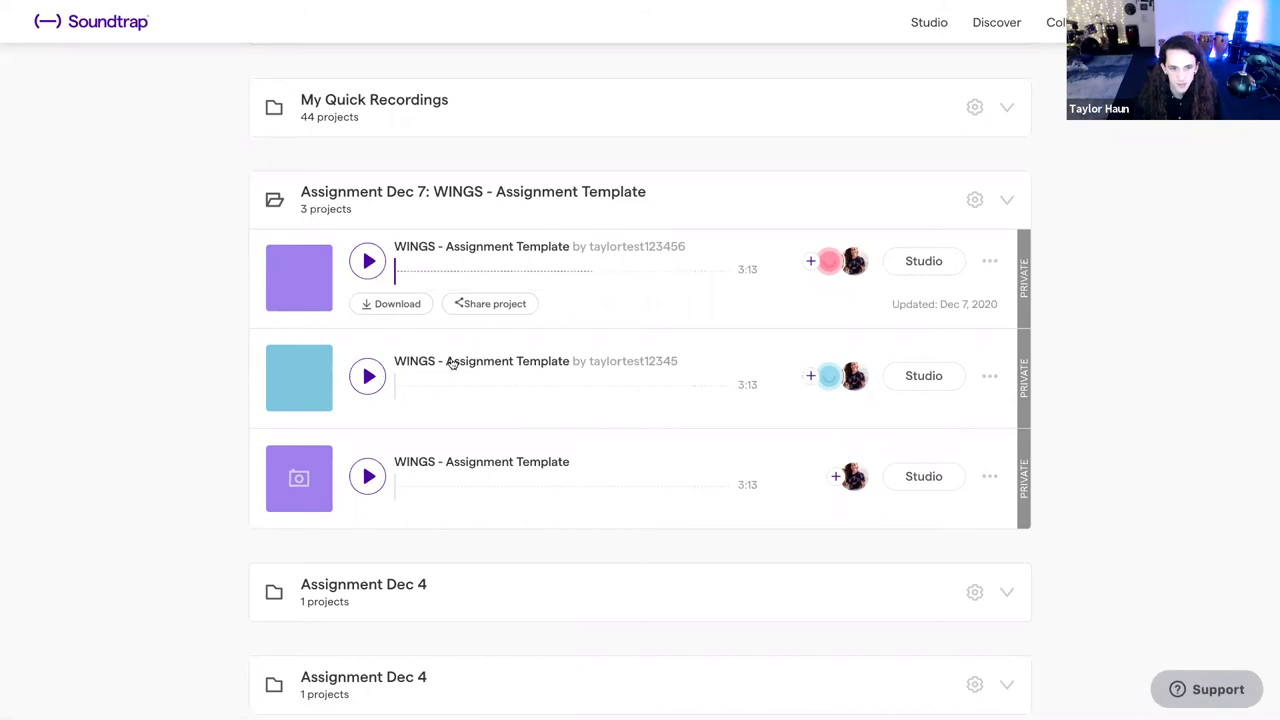
left_click(678, 391)
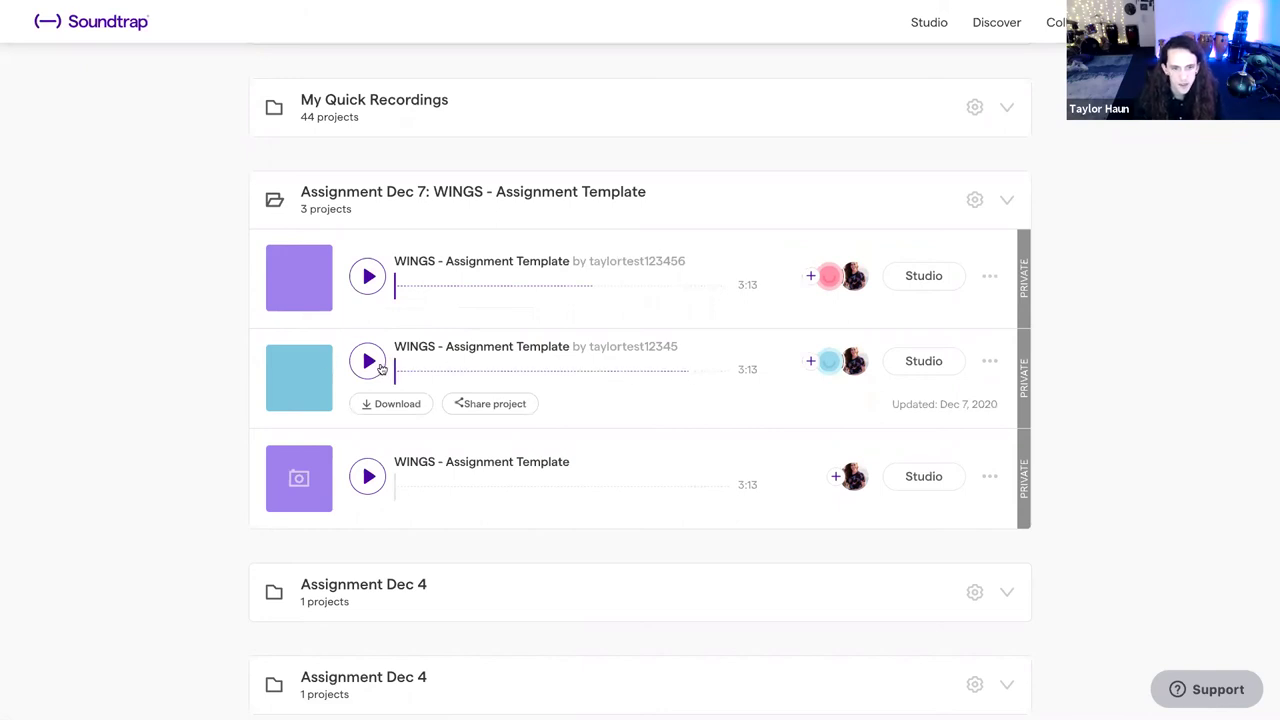
left_click(990, 280)
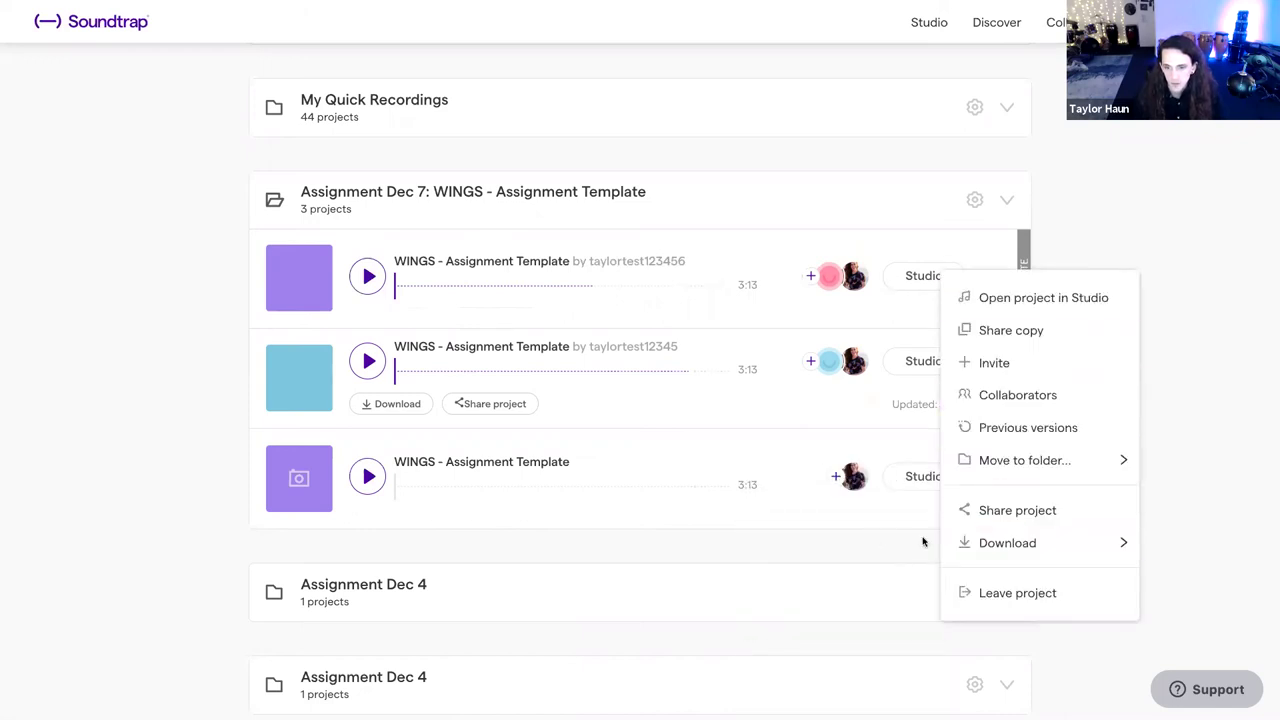
left_click(988, 546)
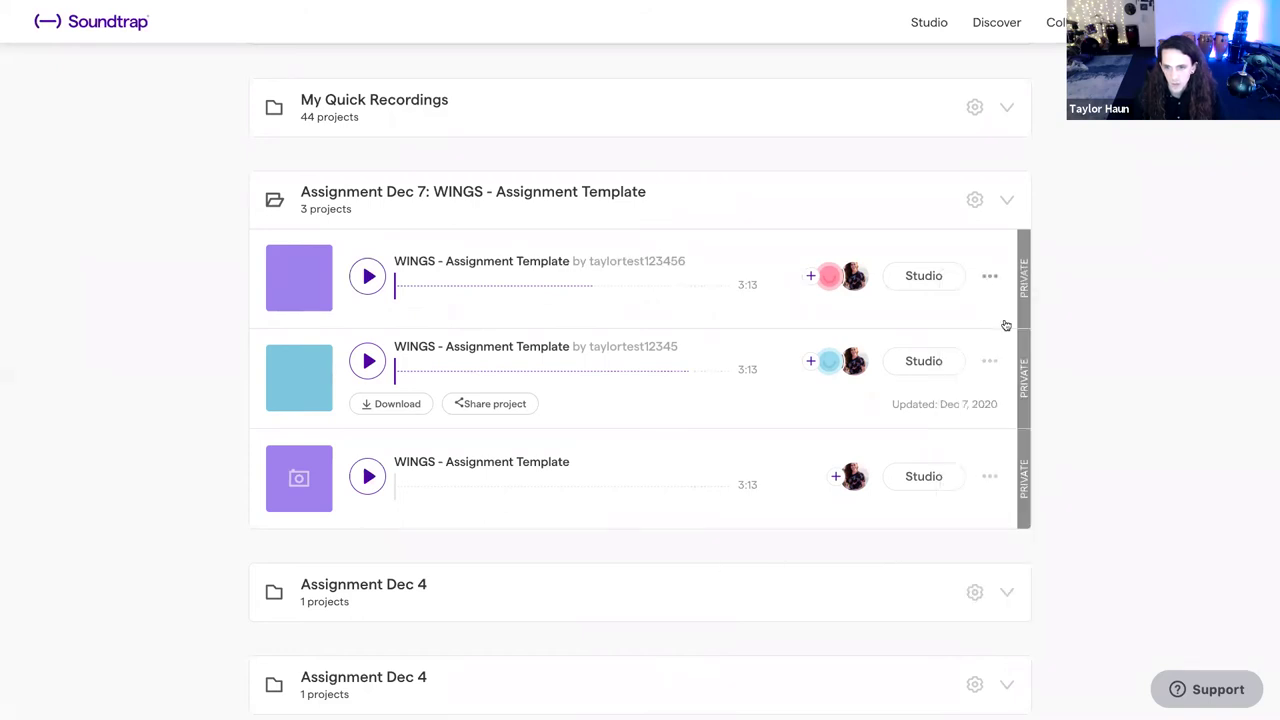
left_click(989, 275)
mouse_move(1034, 543)
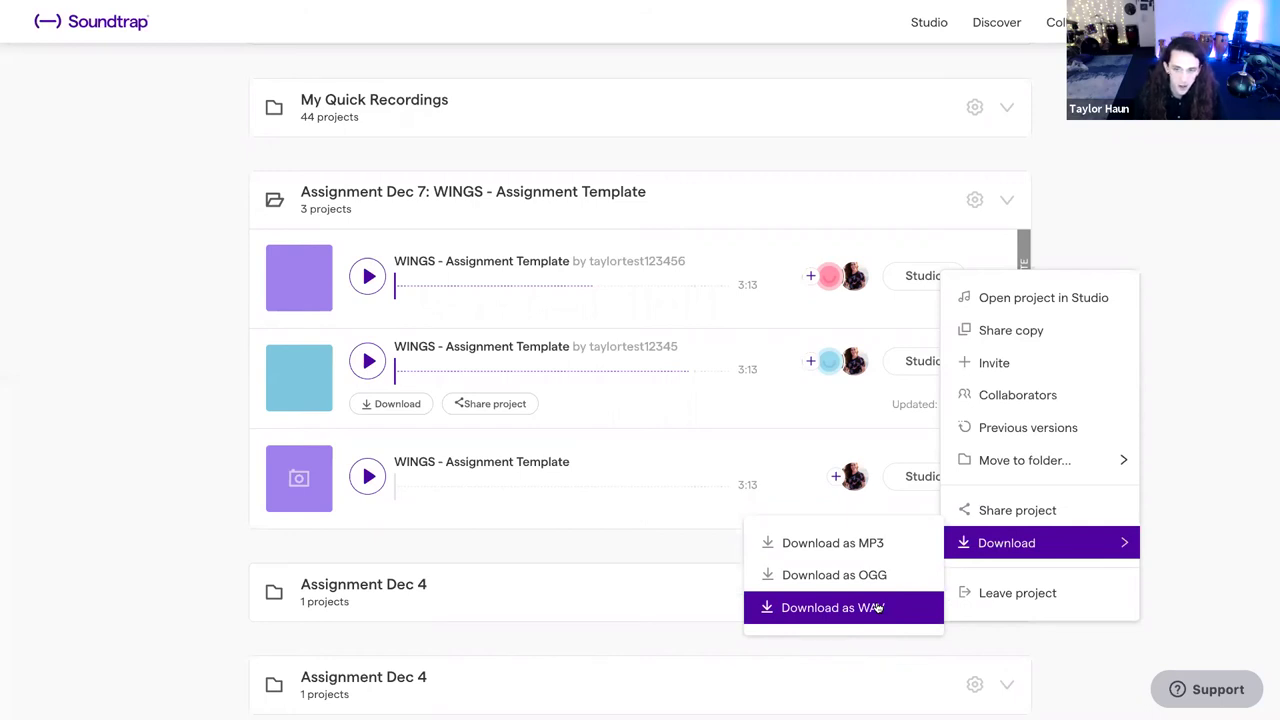
left_click(884, 543)
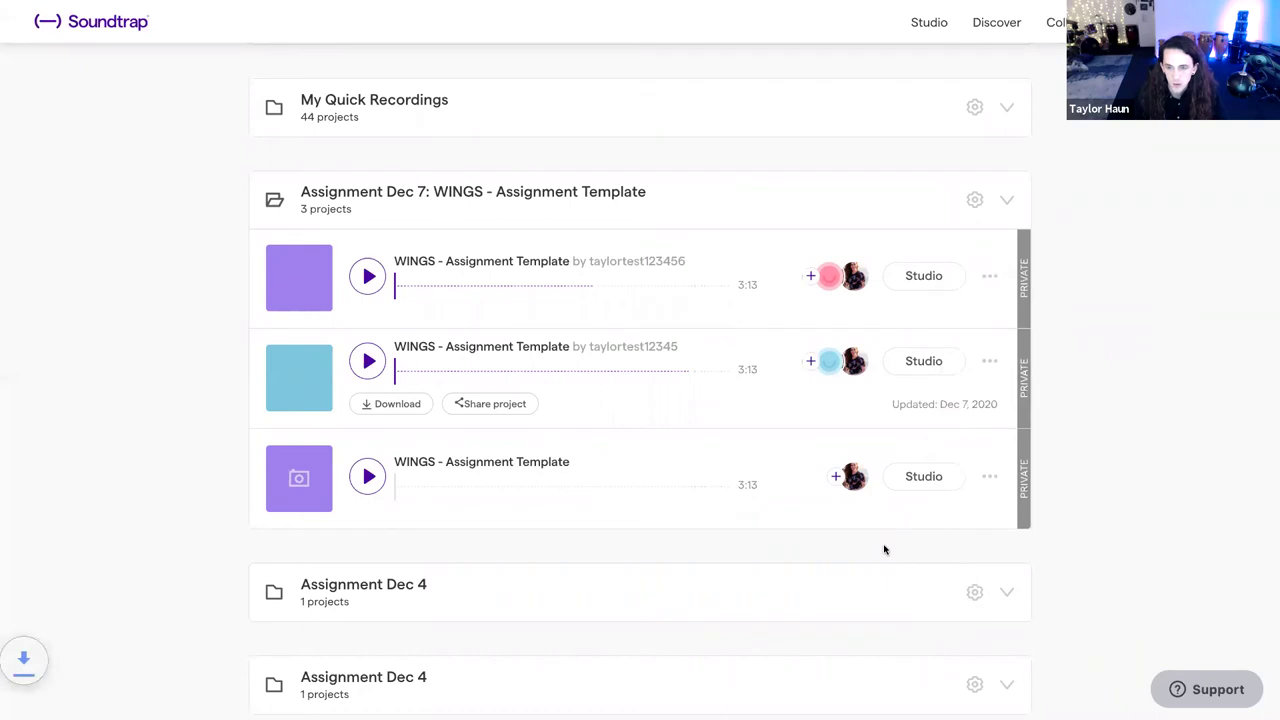
- Download the second student's submission and the teacher's original WINGS - Assignment Template project as MP3 files
left_click(988, 366)
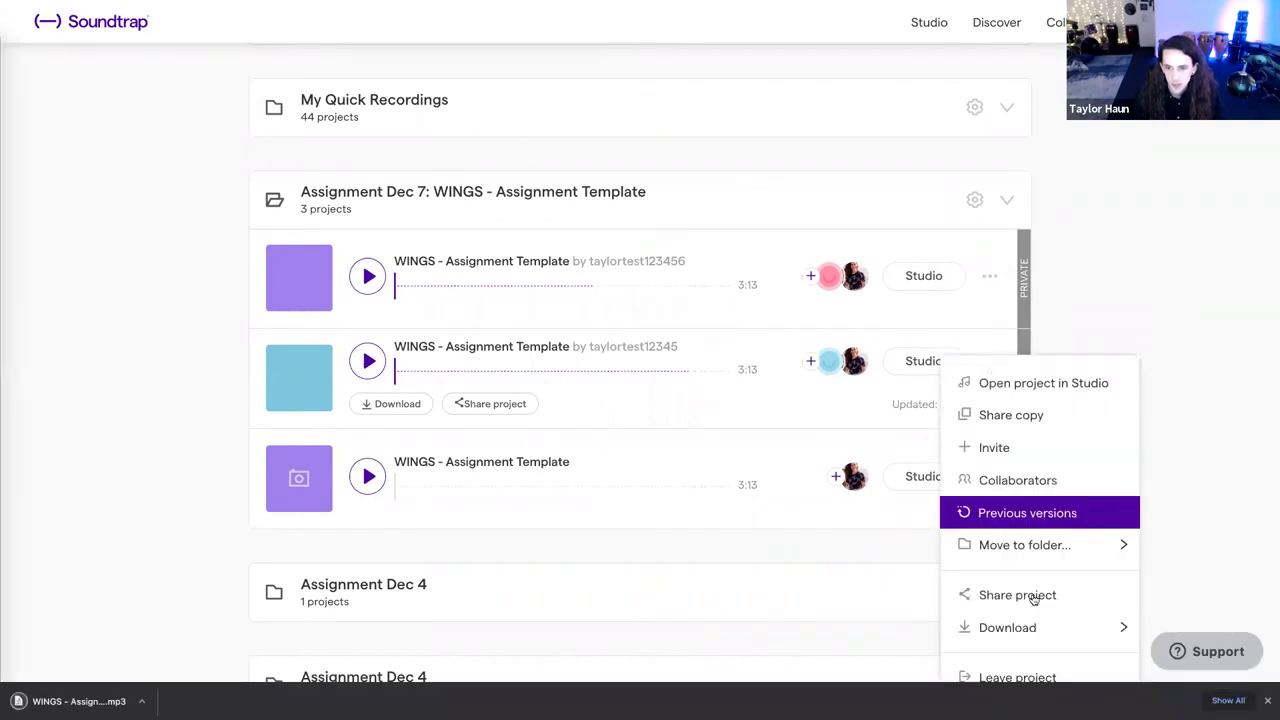
mouse_move(1036, 627)
left_click(888, 627)
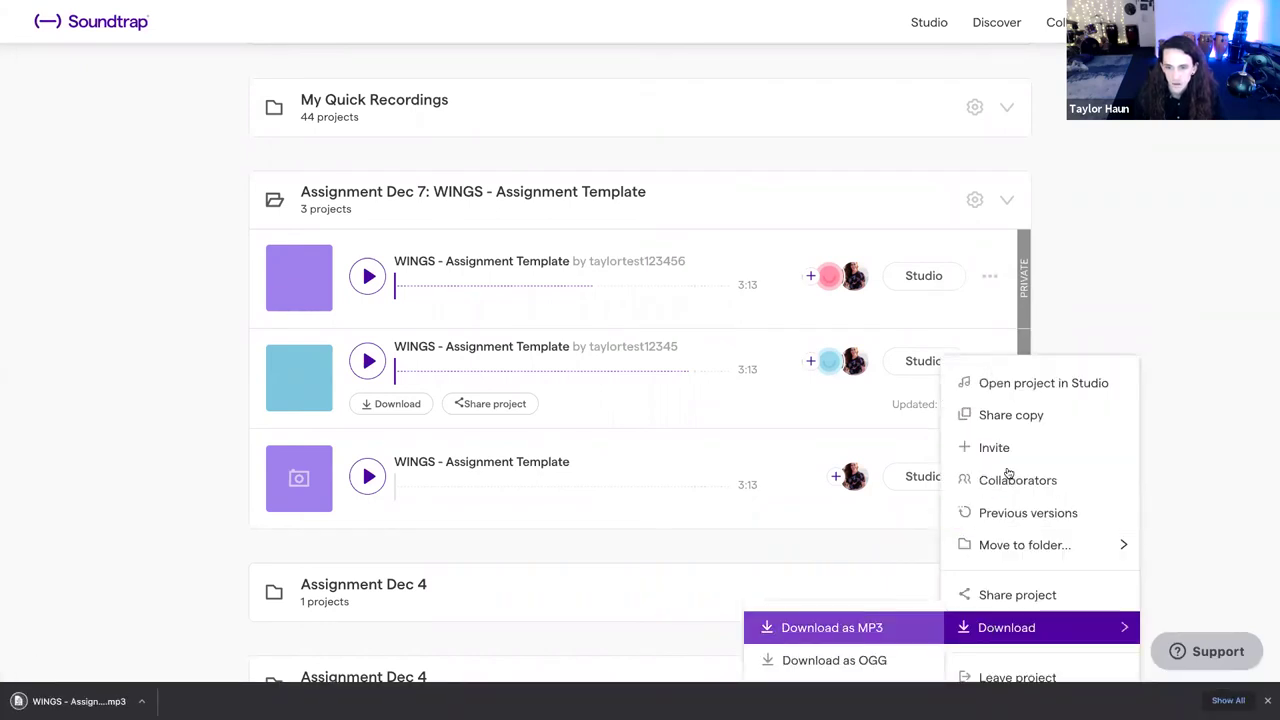
left_click(989, 476)
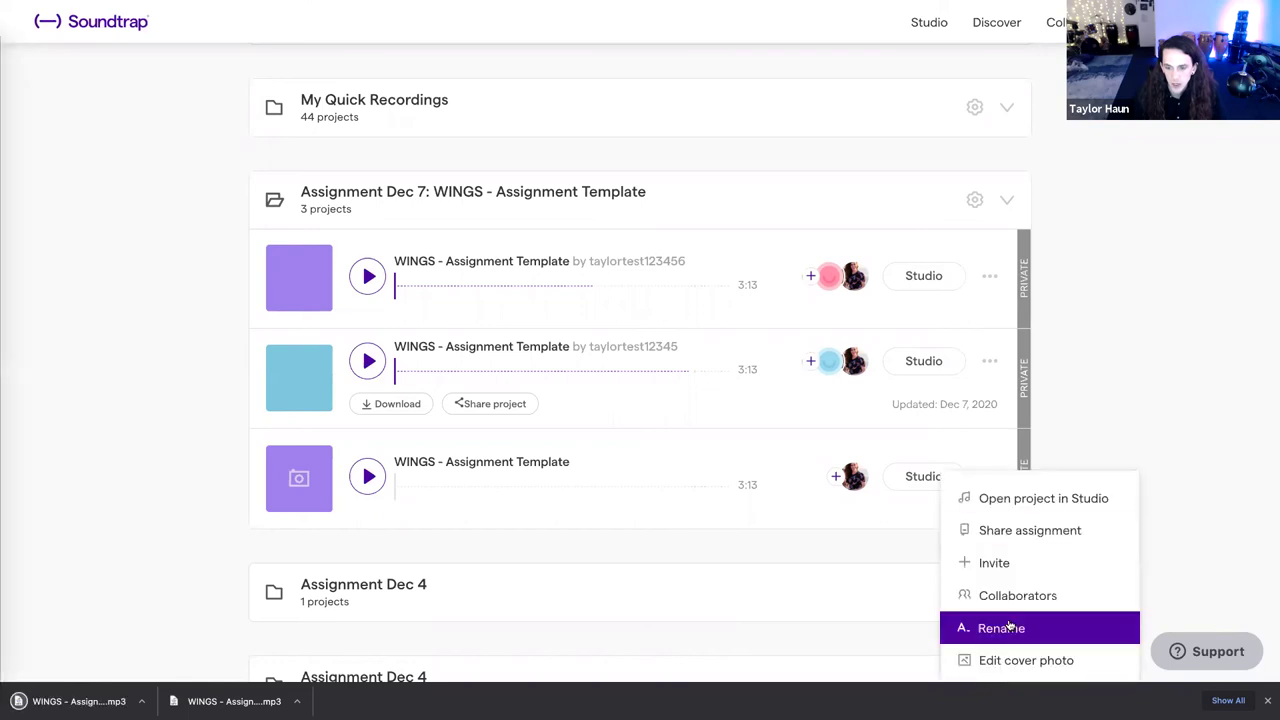
scroll(1012, 612, "down", 2)
mouse_move(1006, 598)
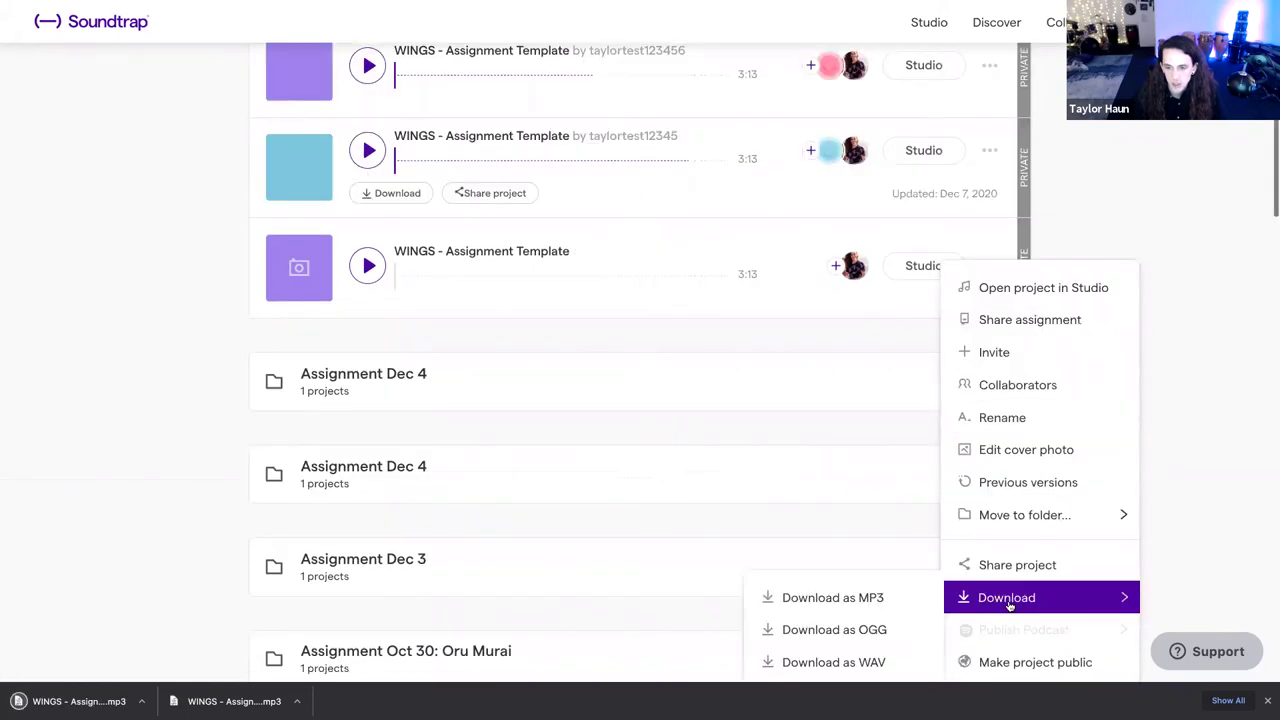
left_click(870, 598)
scroll(1107, 324, "up", 4)
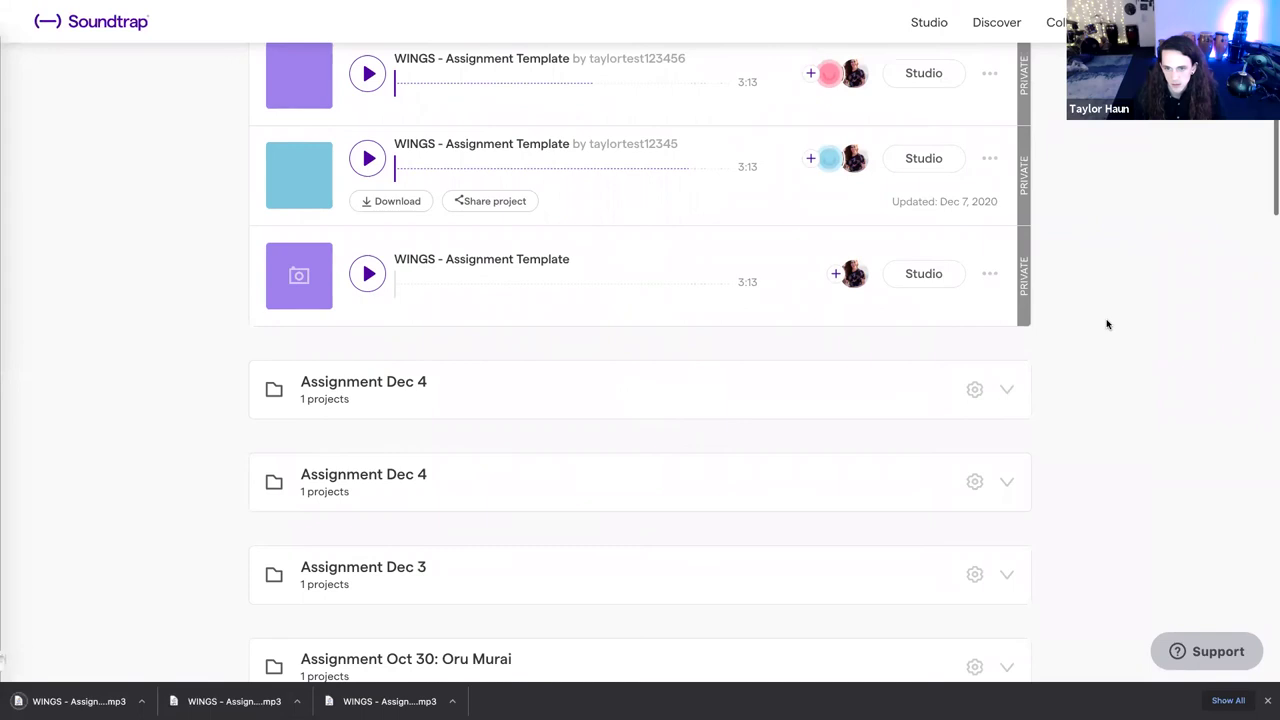
scroll(1107, 324, "down", 2)
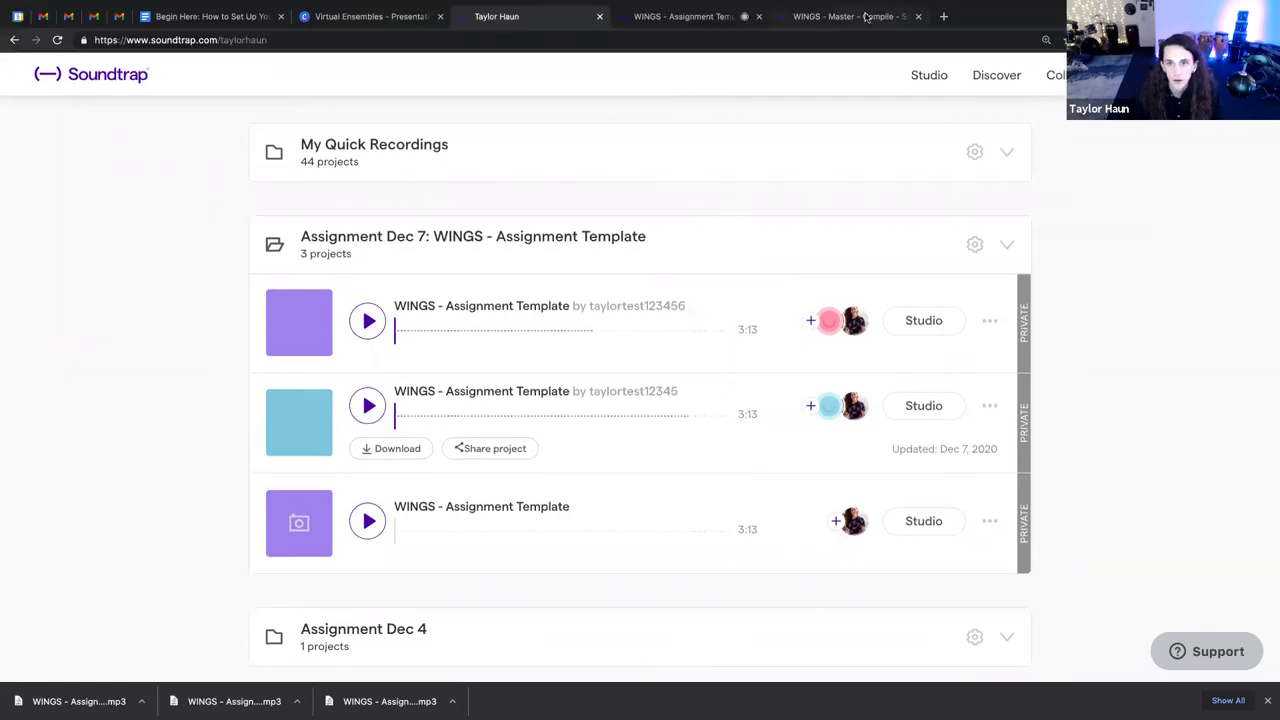
- Switch to the WINGS - Master - Compile project, select the REFERENCE TRACK and move the playhead to 01:36.0
left_click(866, 16)
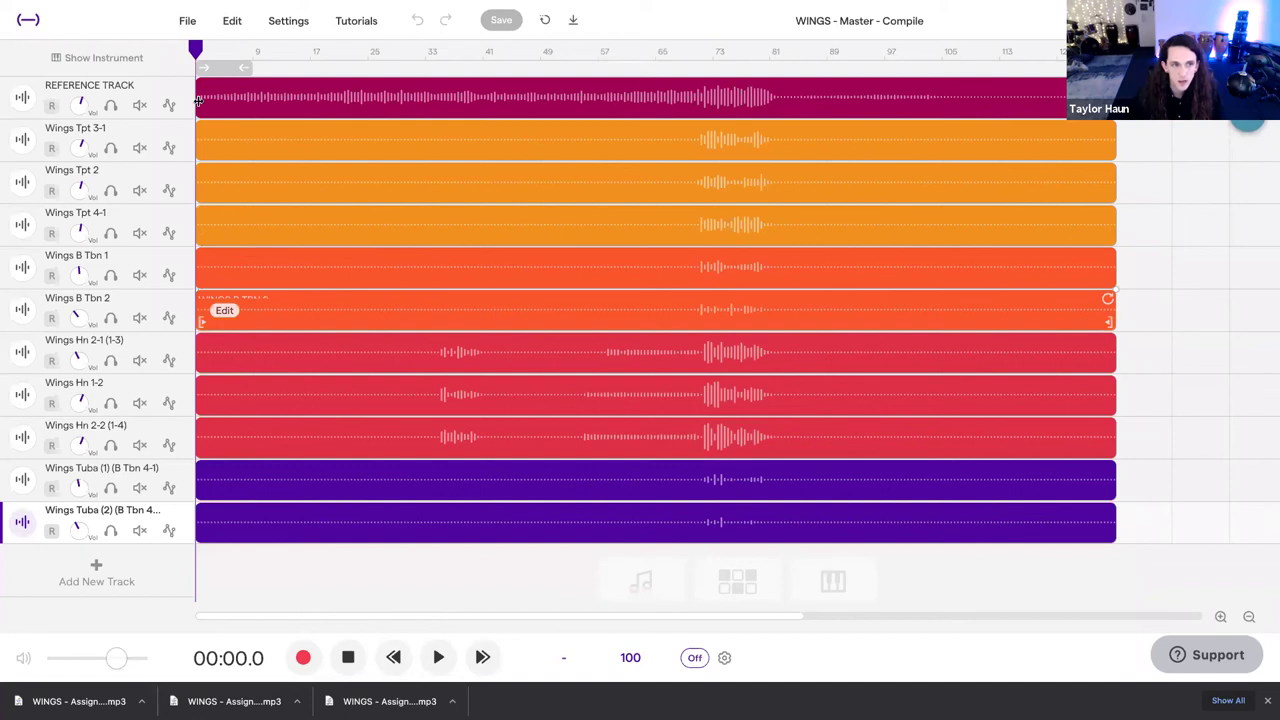
left_click(175, 90)
left_click(455, 93)
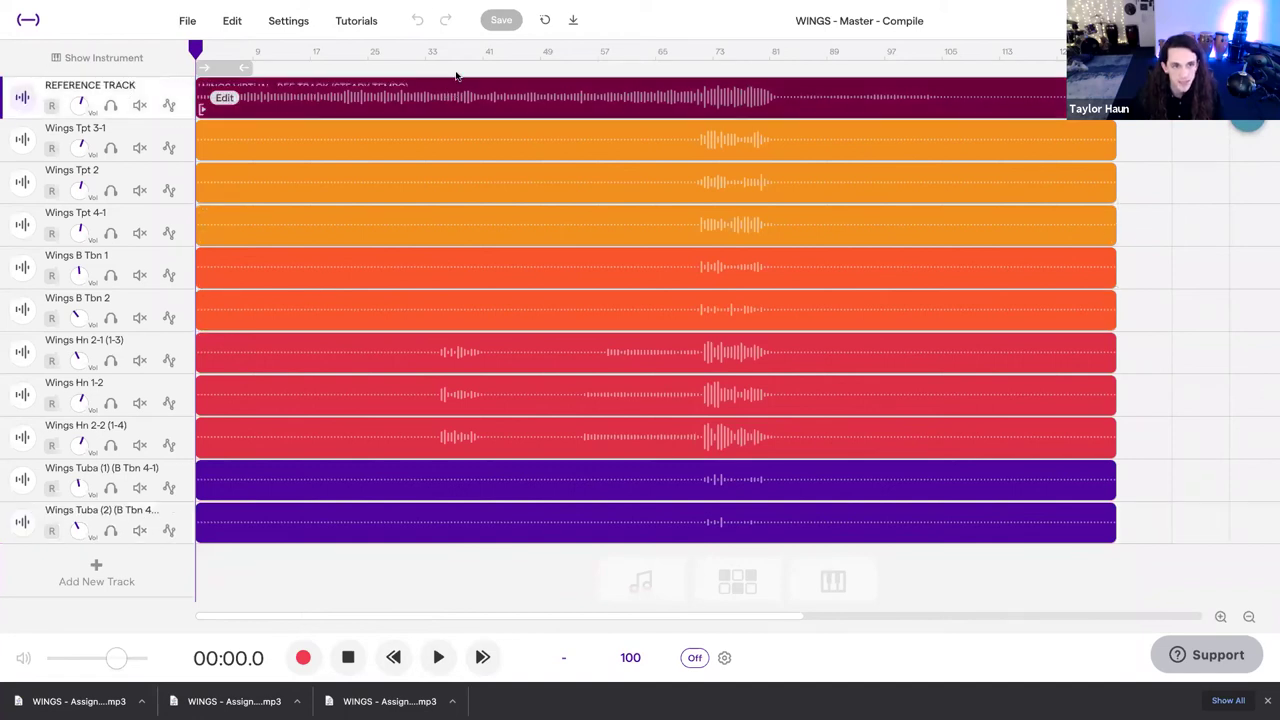
left_click(462, 60)
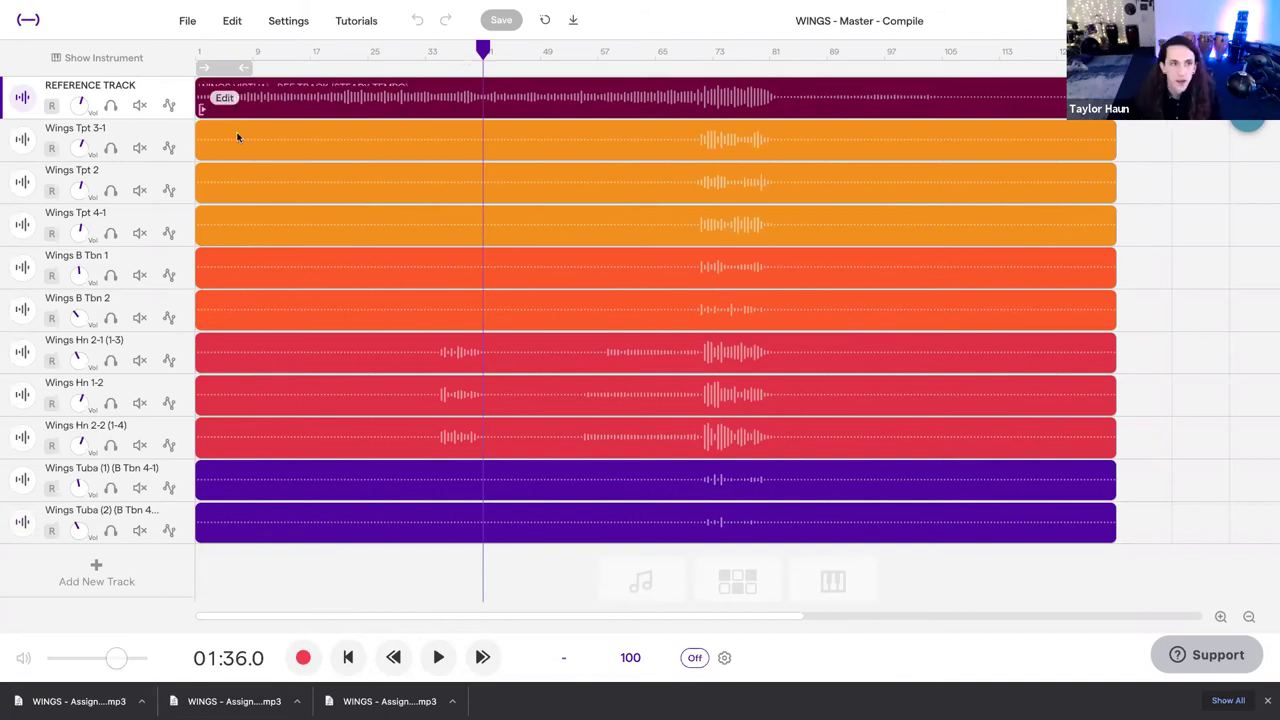
- Review the compiled trumpet, trombone and horn parts by selecting their regions one after another
left_click(323, 157)
left_click(331, 195)
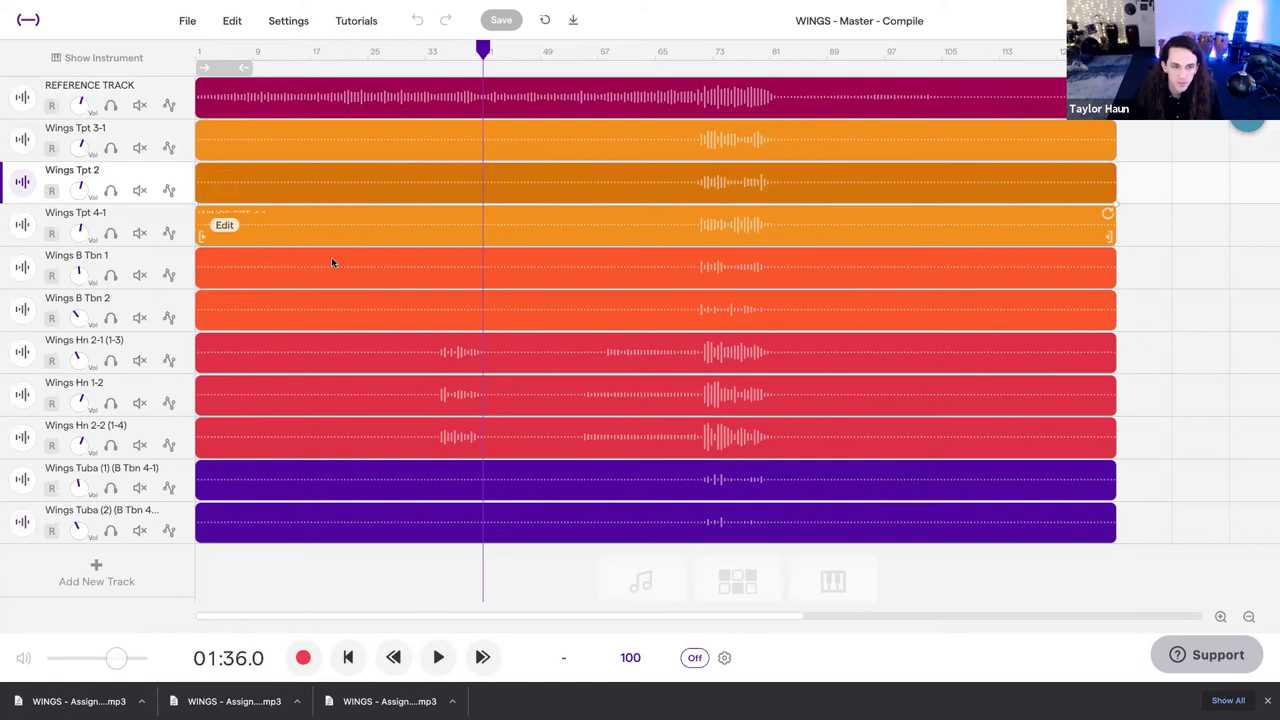
left_click(332, 263)
left_click(337, 318)
left_click(345, 389)
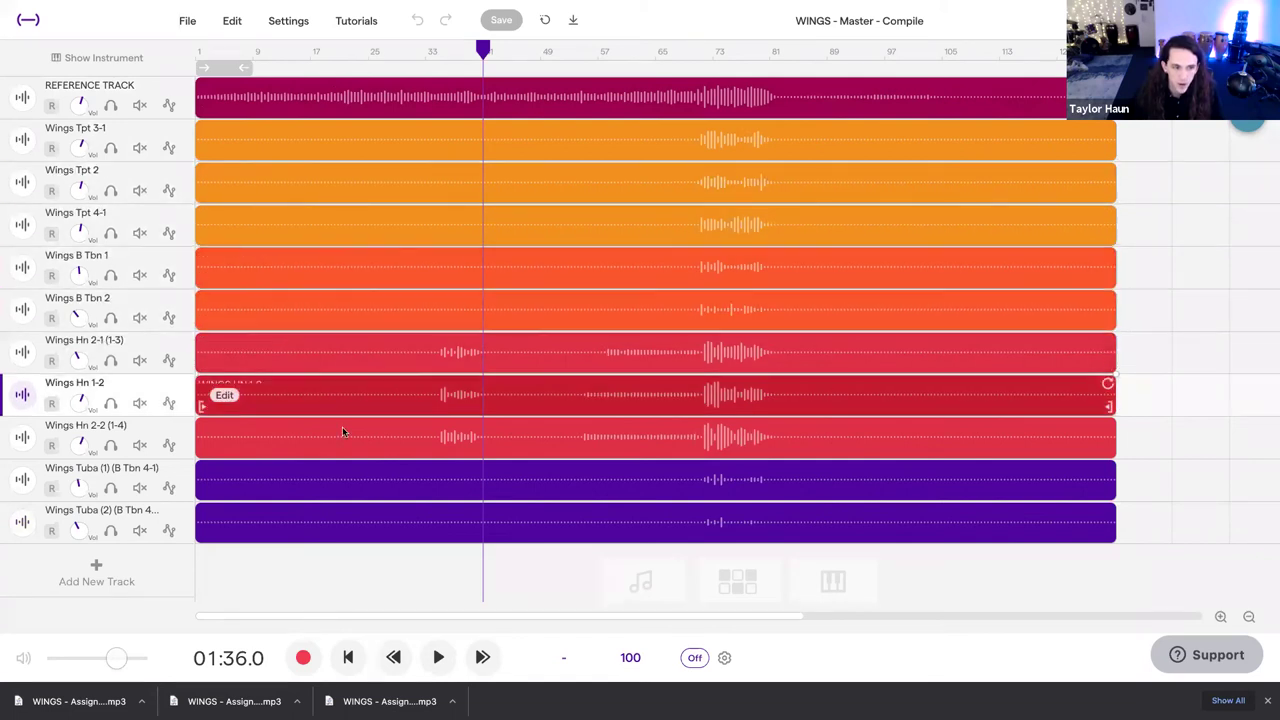
left_click(343, 431)
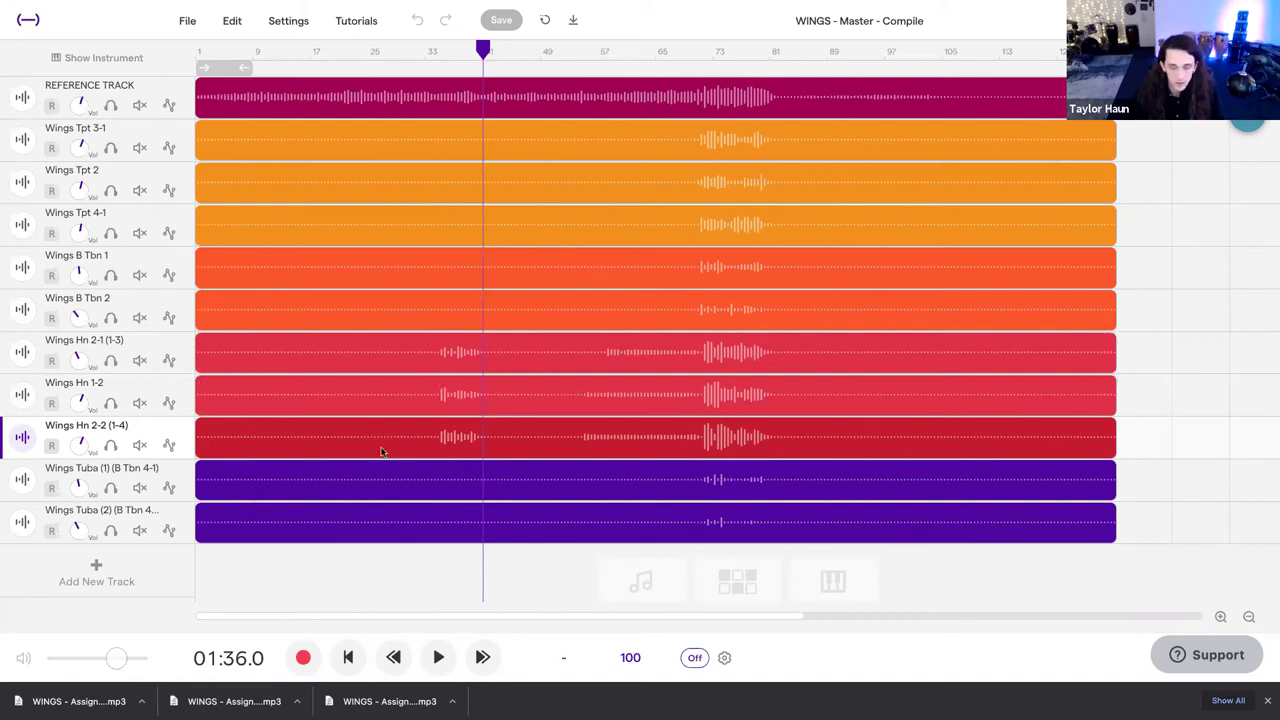
- Import the three downloaded WINGS MP3 files as new tracks, lowering the first one's volume and raising the other two
left_click_drag(406, 702, 154, 587)
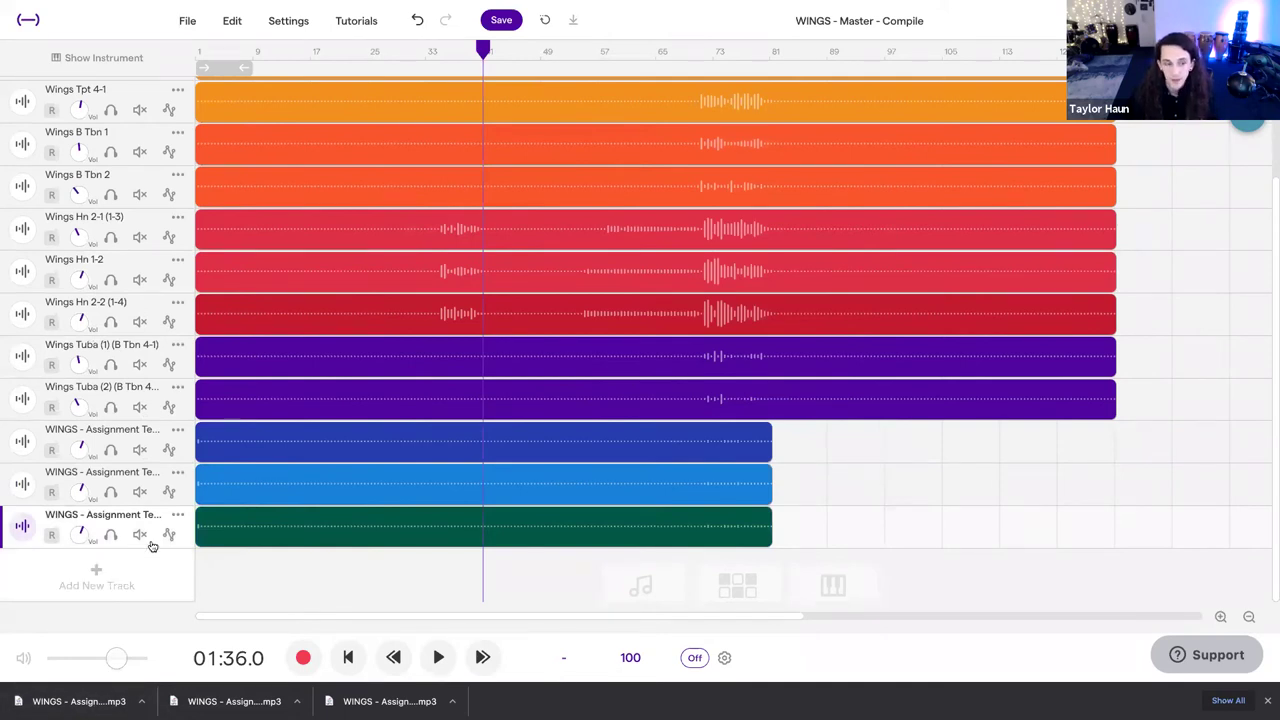
mouse_move(209, 470)
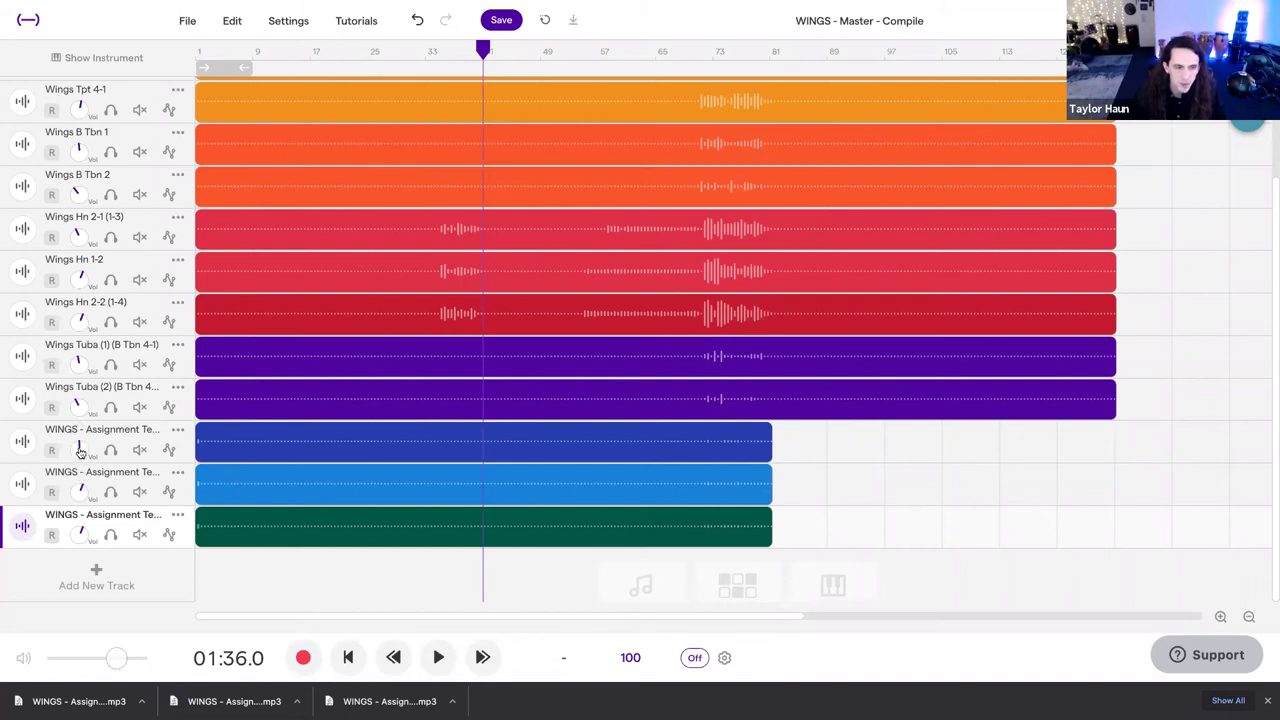
left_click_drag(79, 497, 86, 374)
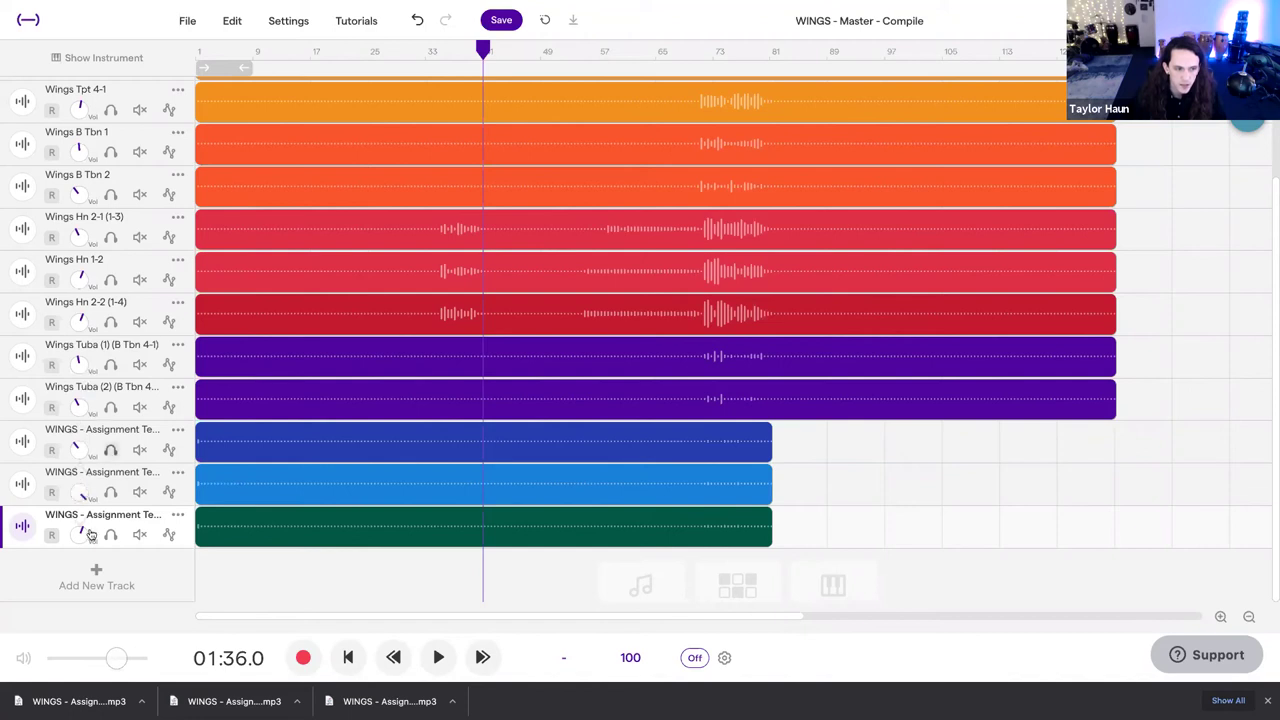
left_click_drag(84, 534, 83, 456)
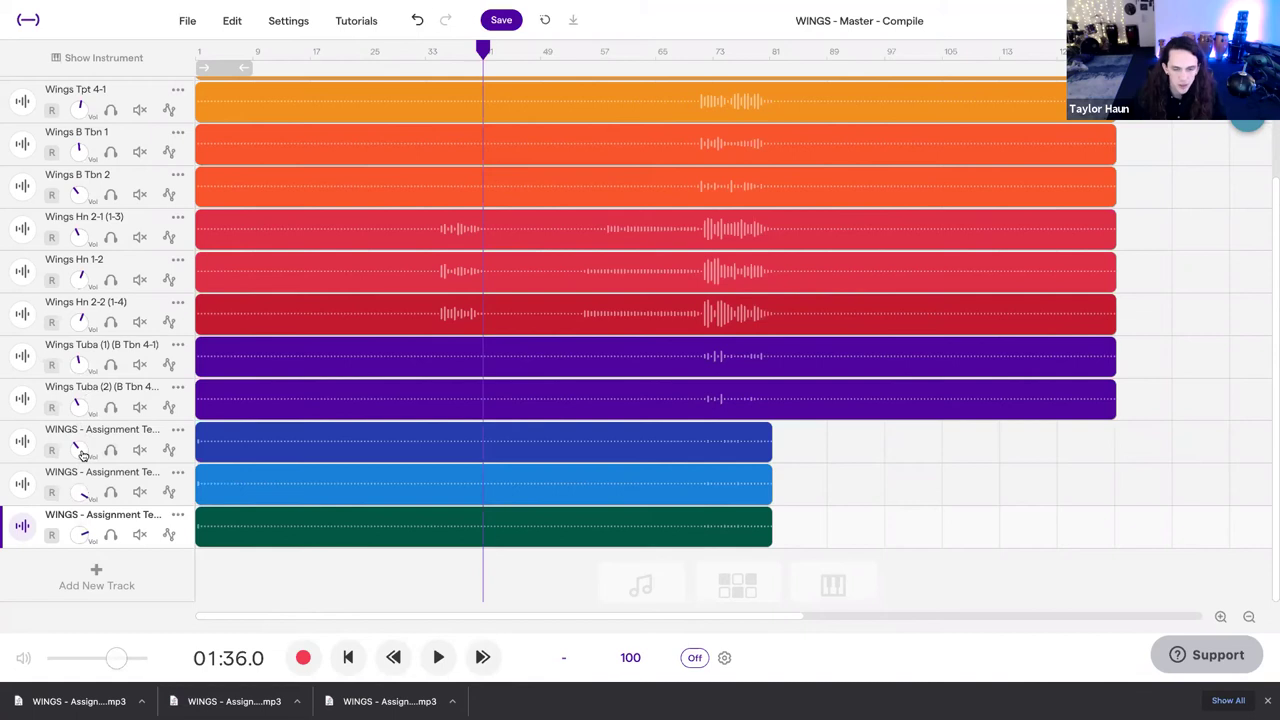
- Look at the Voice Clean effect settings of the second imported track, close them and save the master project
left_click(22, 485)
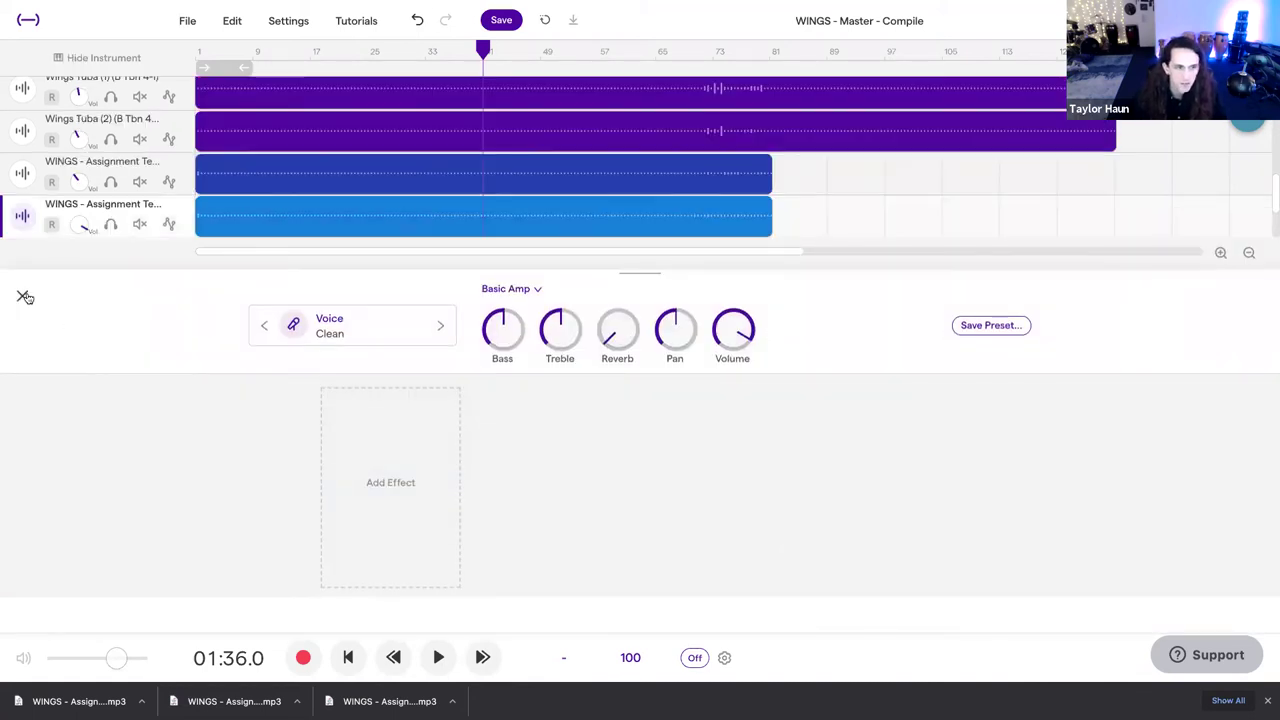
left_click(23, 297)
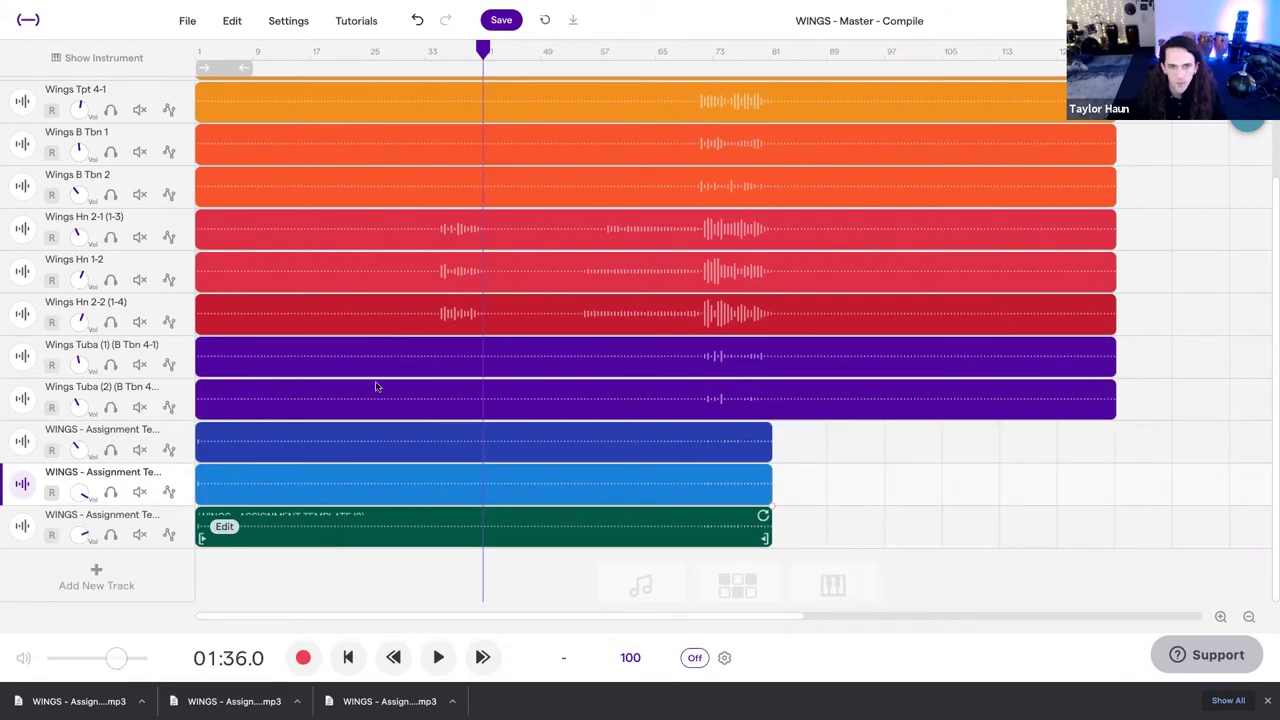
left_click(502, 20)
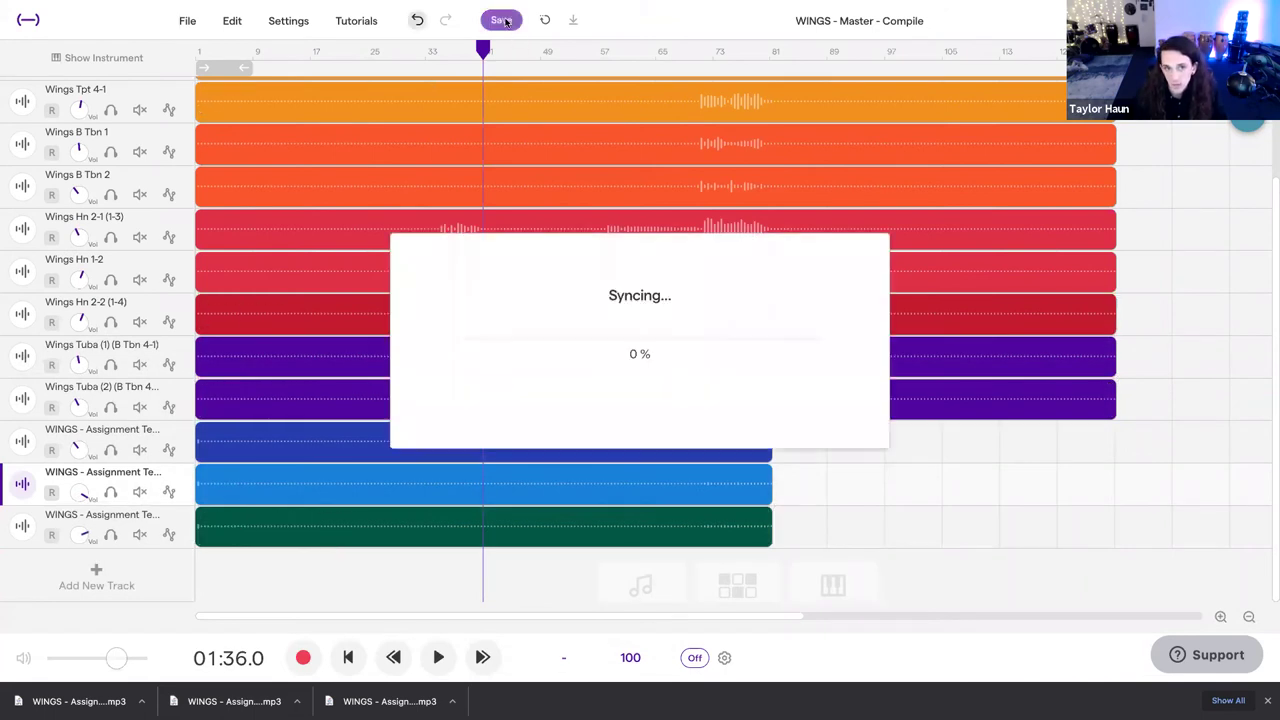